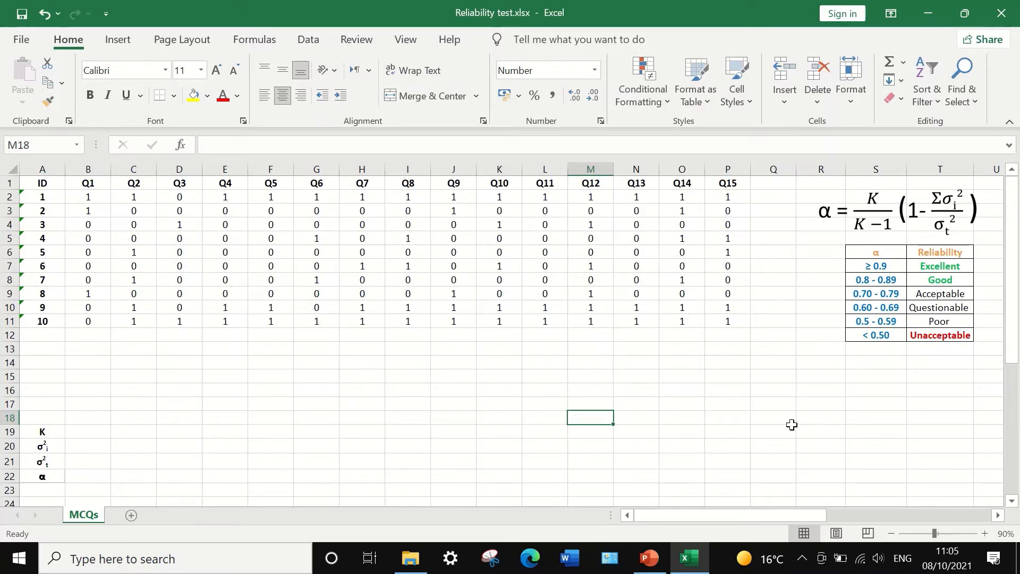
Step: Add the column header "Total score" in cell Q1, beside the Q15 column
{"action": "left_click", "coordinate": [772, 183]}
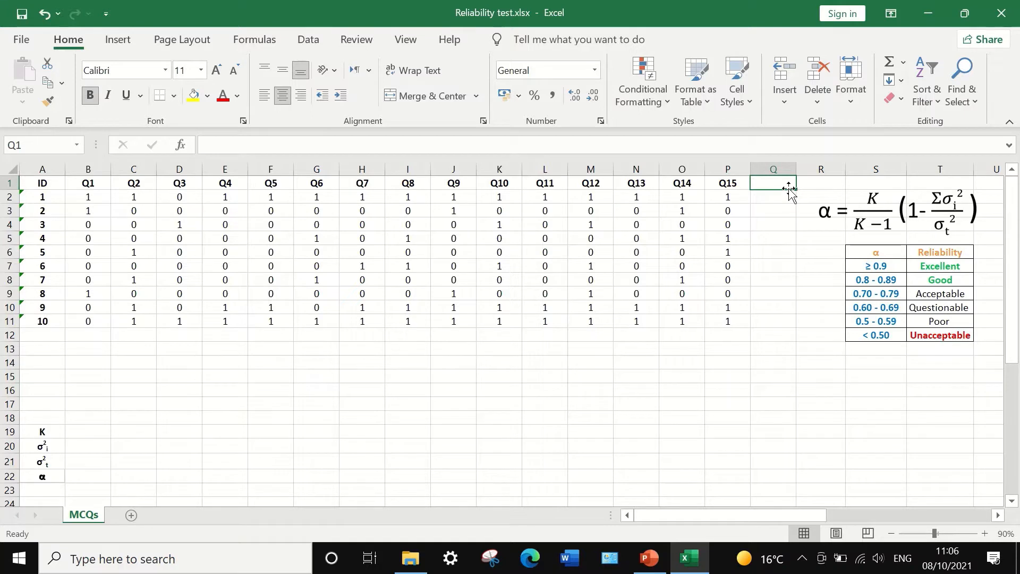
{"action": "type", "text": "To"}
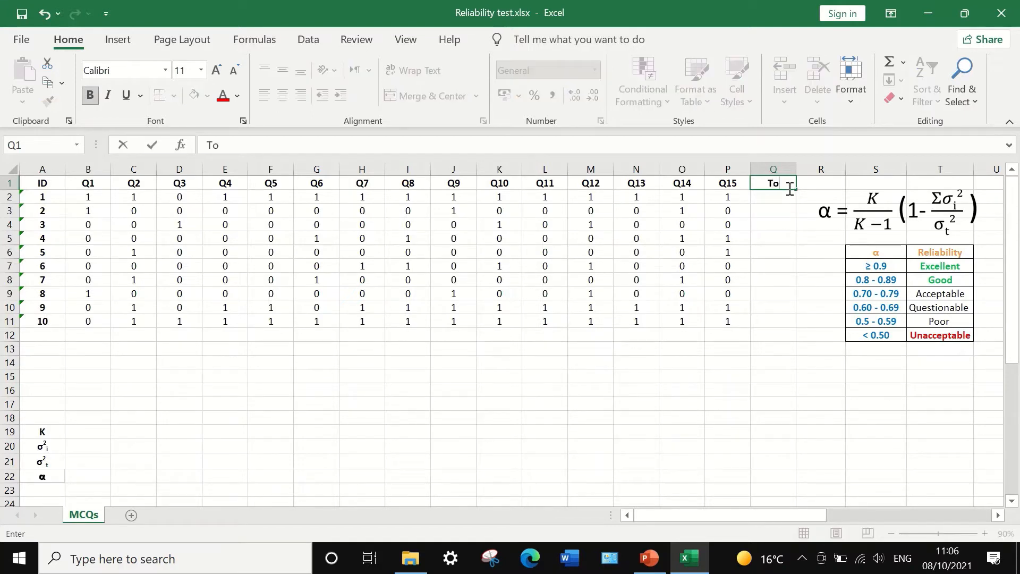
{"action": "type", "text": "tal score"}
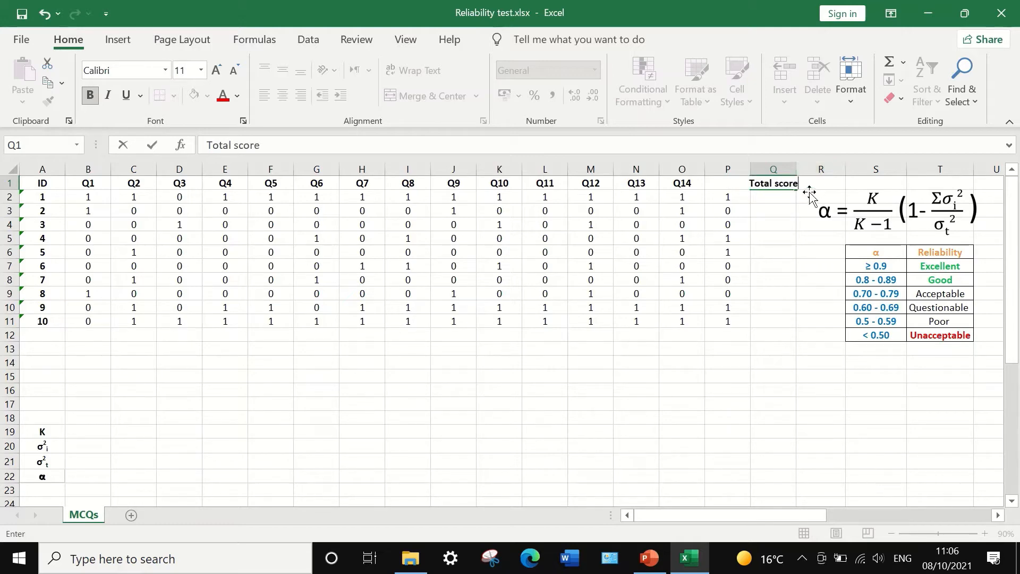
{"action": "key", "text": "Return"}
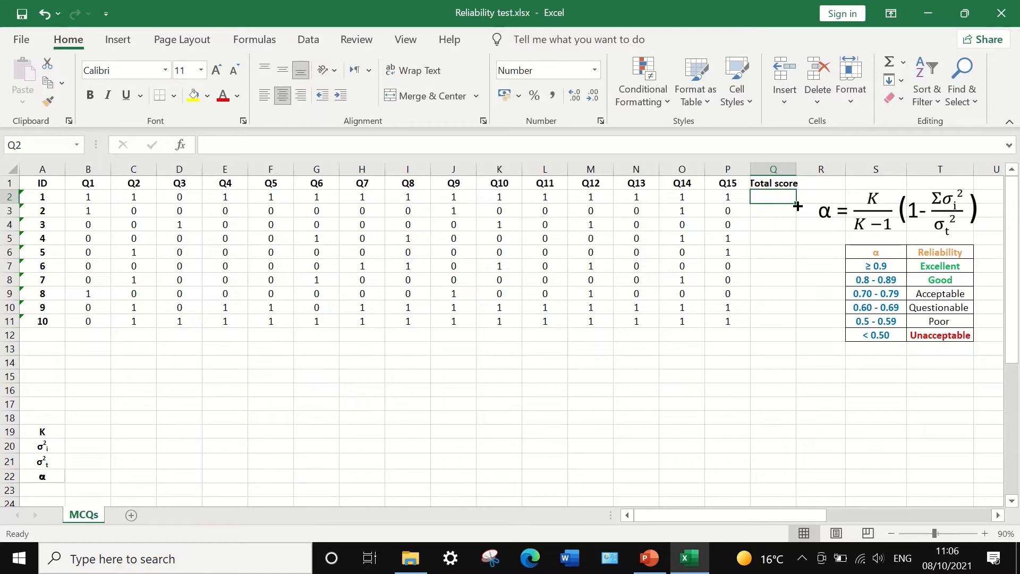
Step: Sum the first respondent's answers in Q2 with =SUM(B2:P2) and fill the formula down to Q11
{"action": "left_click", "coordinate": [903, 63]}
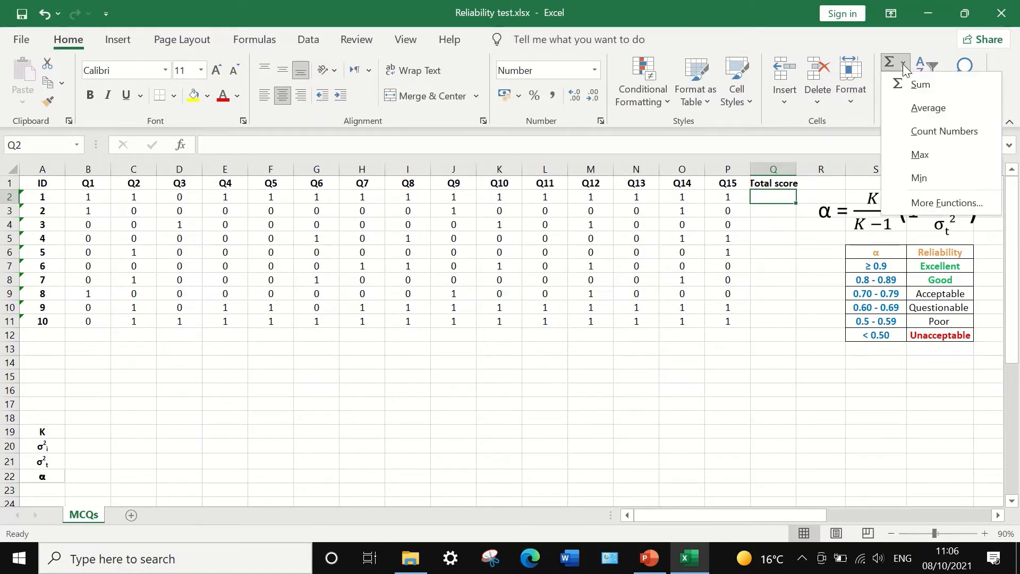
{"action": "left_click", "coordinate": [913, 89]}
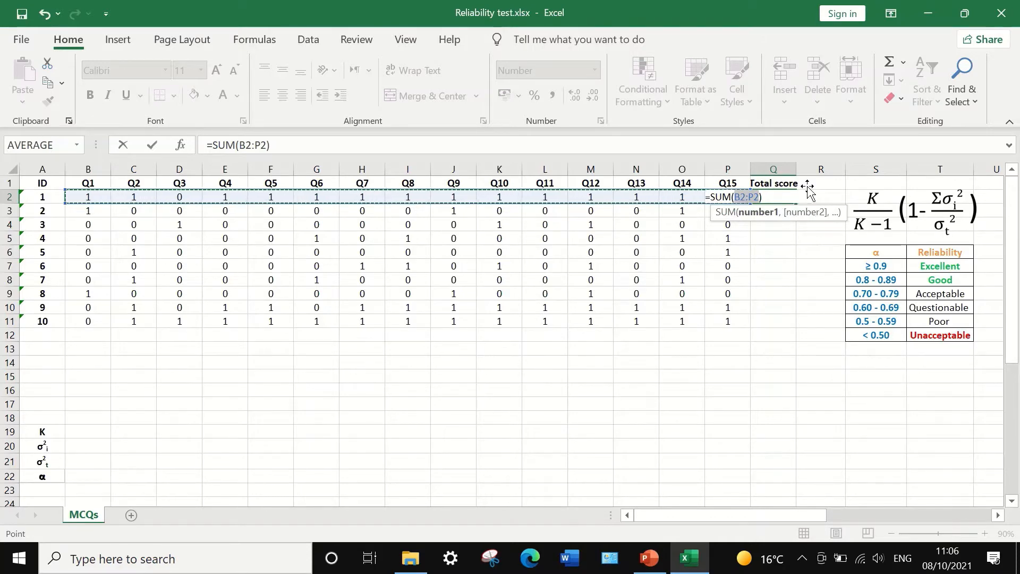
{"action": "key", "text": "Return"}
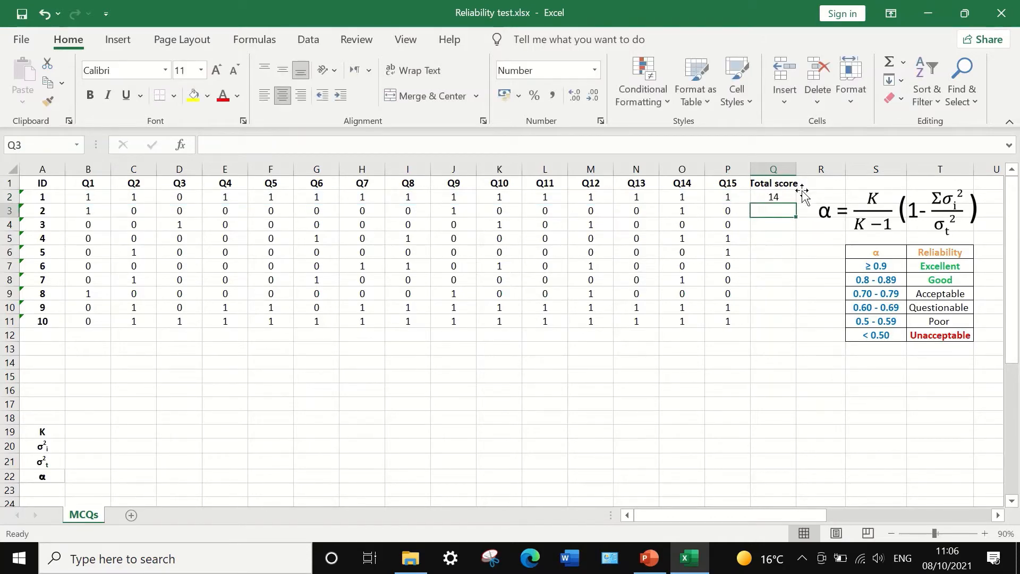
{"action": "left_click", "coordinate": [774, 195]}
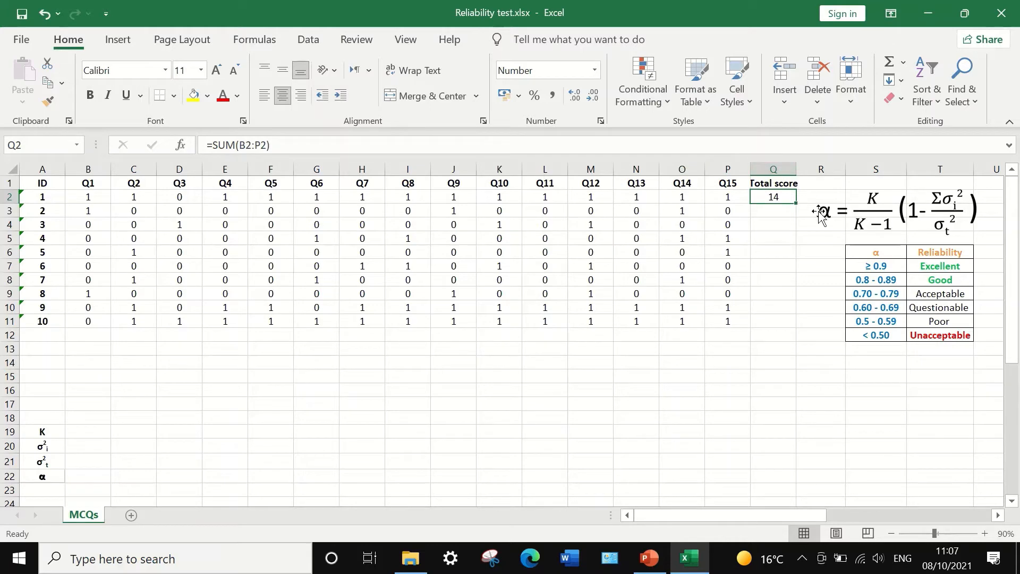
{"action": "left_click", "coordinate": [794, 202]}
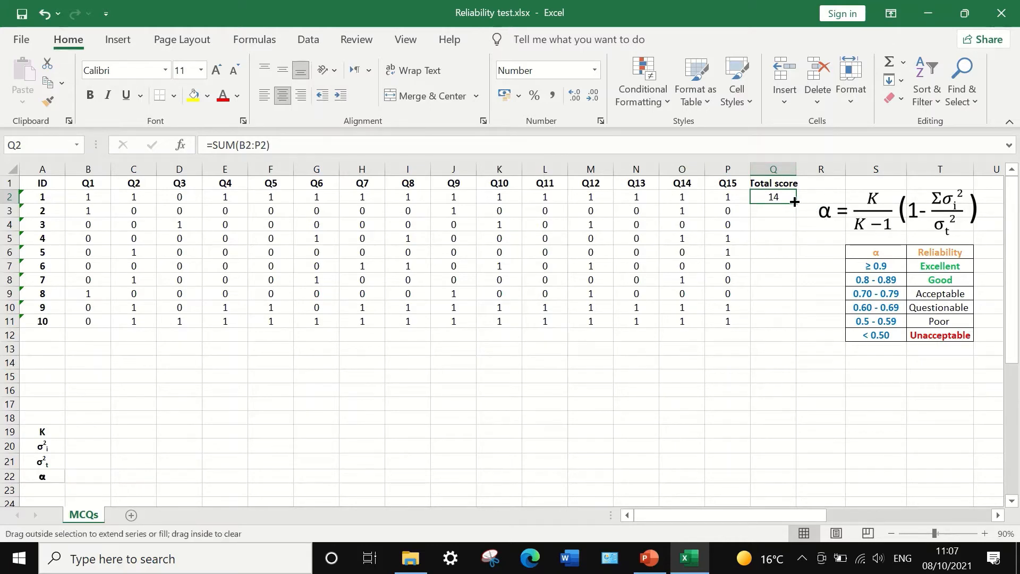
{"action": "left_click_drag", "start_coordinate": [793, 202], "coordinate": [796, 328]}
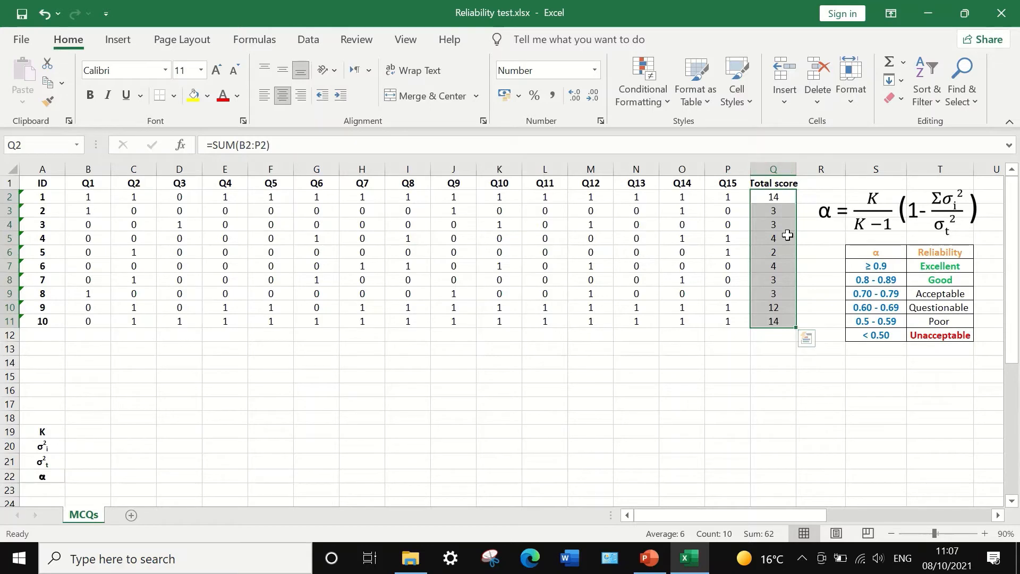
Step: Calculate the population variance of the total scores in Q12 with VAR.P over Q2:Q11
{"action": "left_click", "coordinate": [773, 337]}
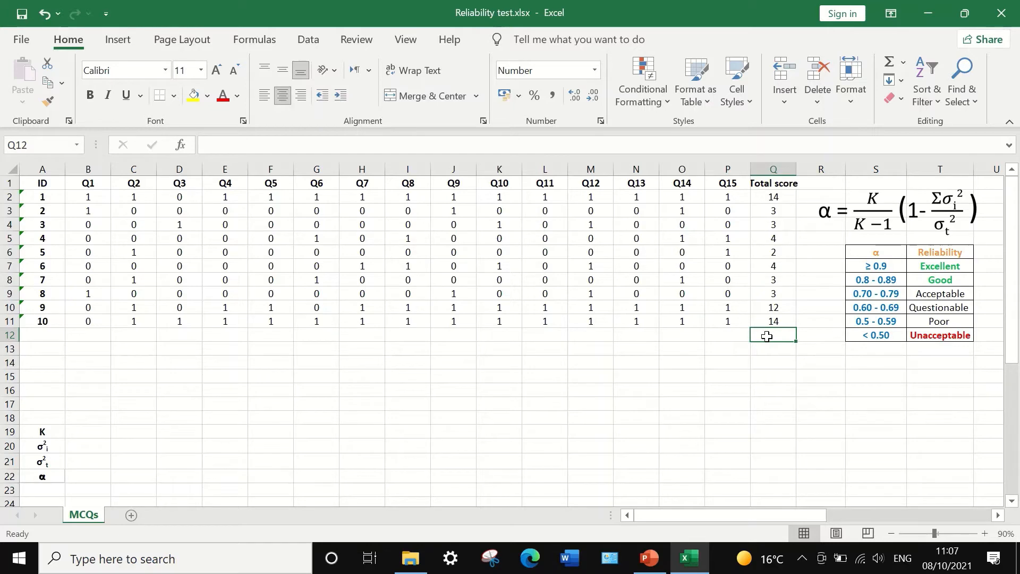
{"action": "type", "text": "="}
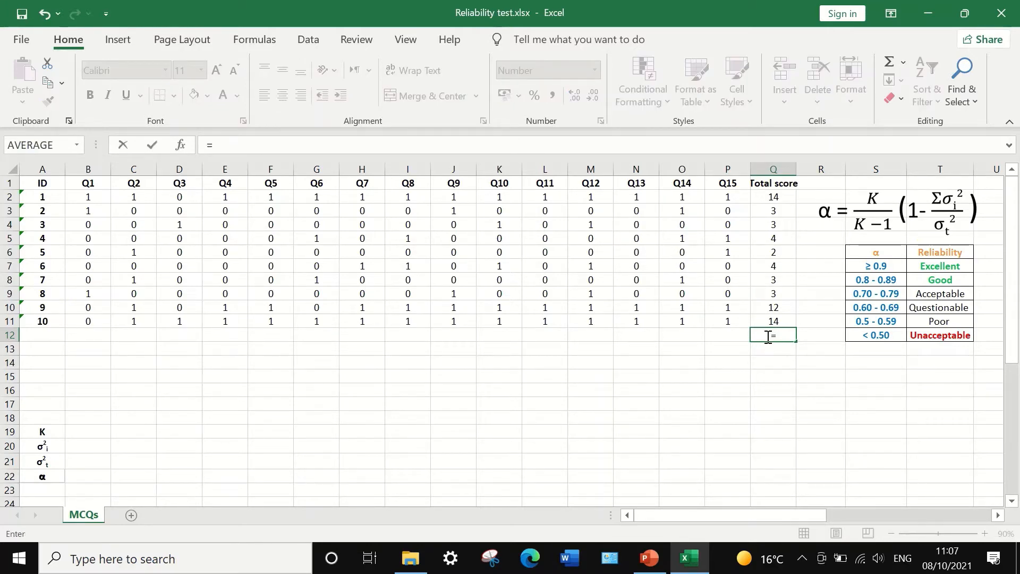
{"action": "type", "text": "var"}
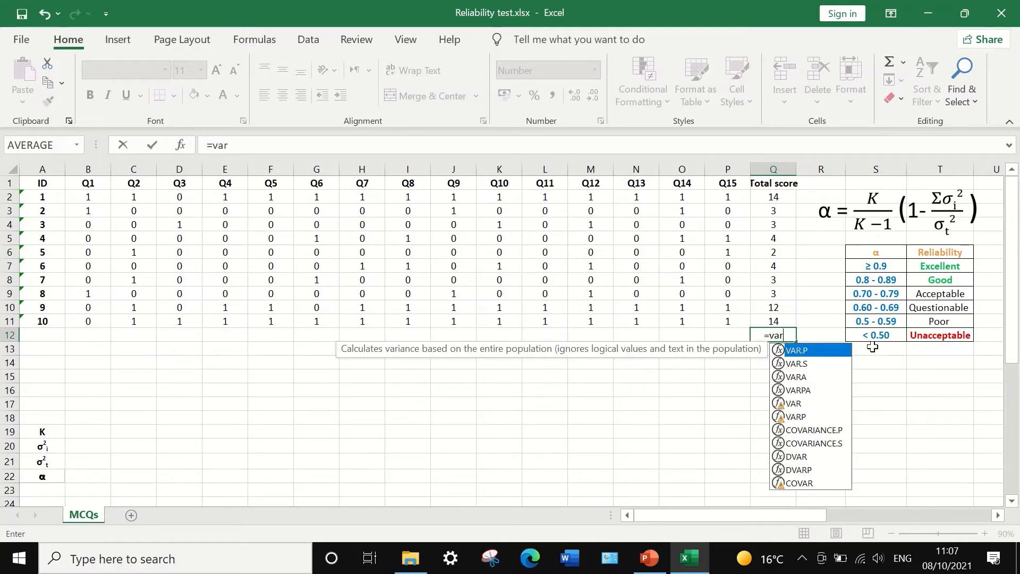
{"action": "double_click", "coordinate": [811, 351]}
{"action": "left_click_drag", "start_coordinate": [771, 197], "coordinate": [775, 321]}
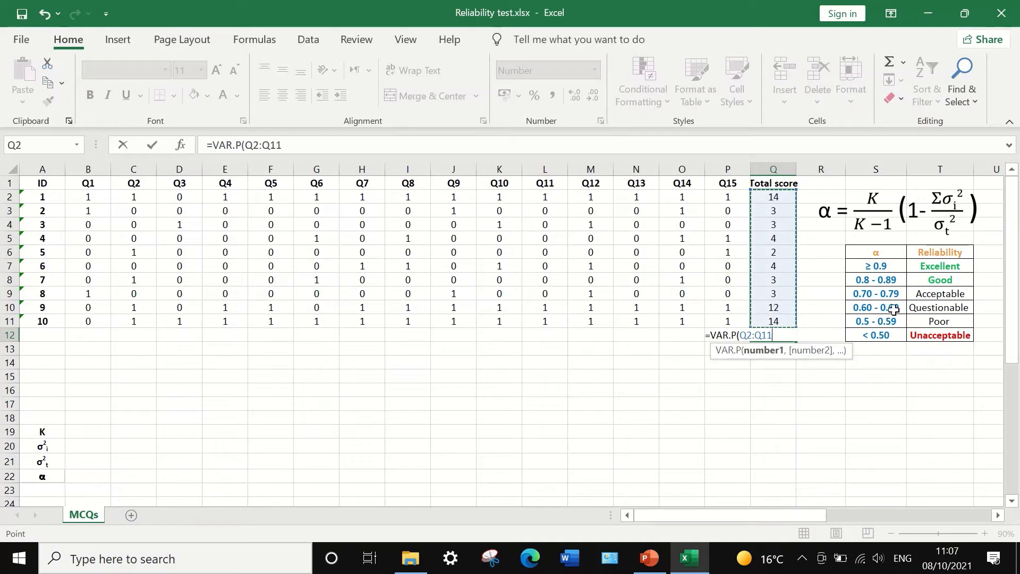
{"action": "key", "text": "Return"}
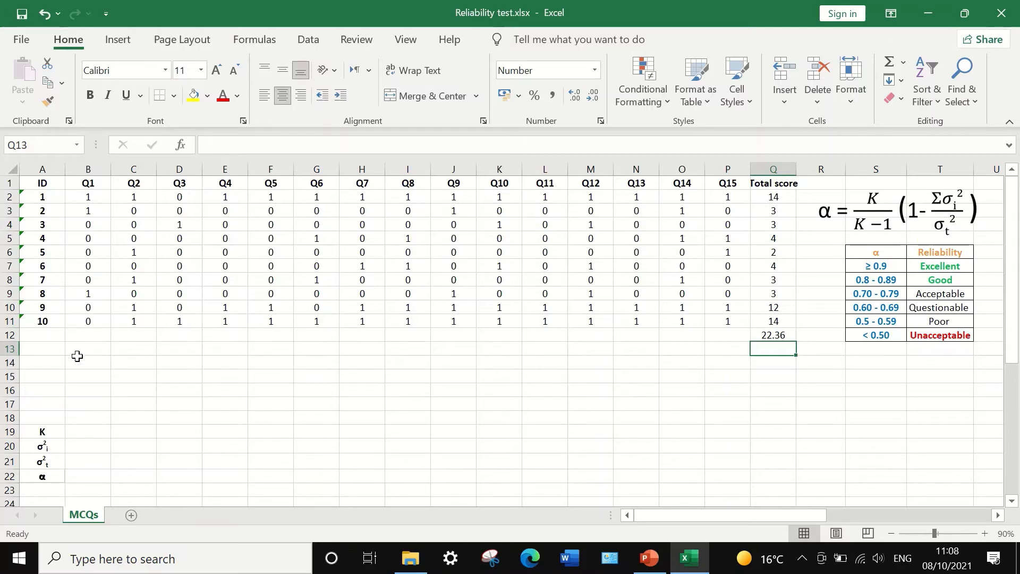
Step: Label row 12 as "Var" in cell A12
{"action": "left_click", "coordinate": [44, 336]}
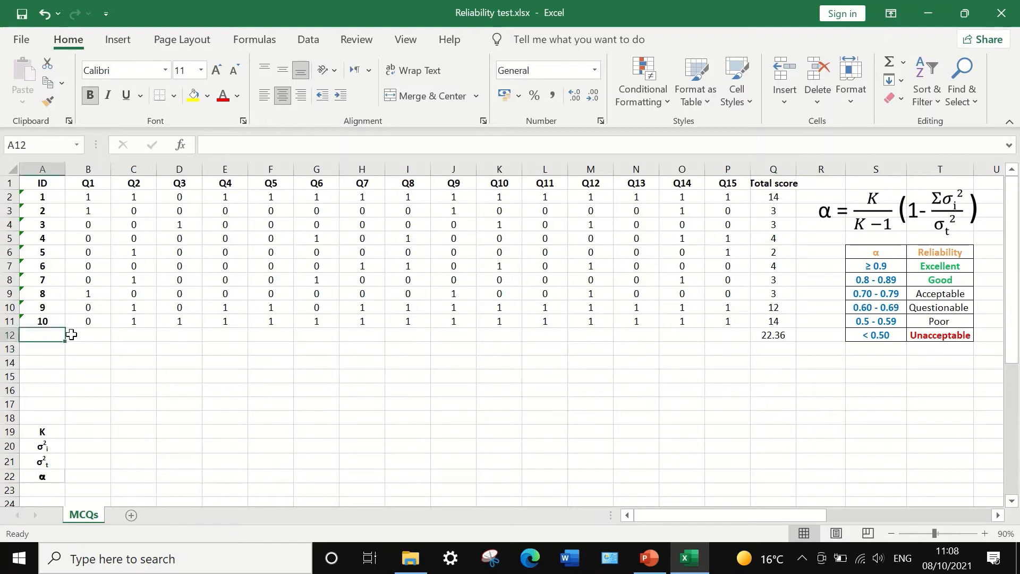
{"action": "type", "text": "V"}
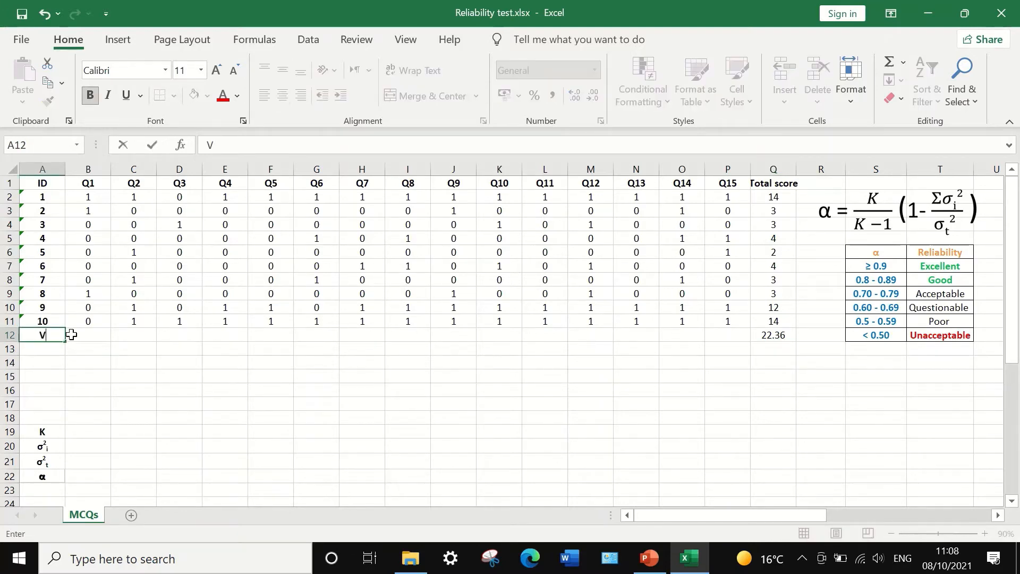
{"action": "type", "text": "ar"}
Step: Calculate the first question's variance in B12 with =VAR.P(B2:B11) and fill the formula across to P12
{"action": "left_click", "coordinate": [96, 335]}
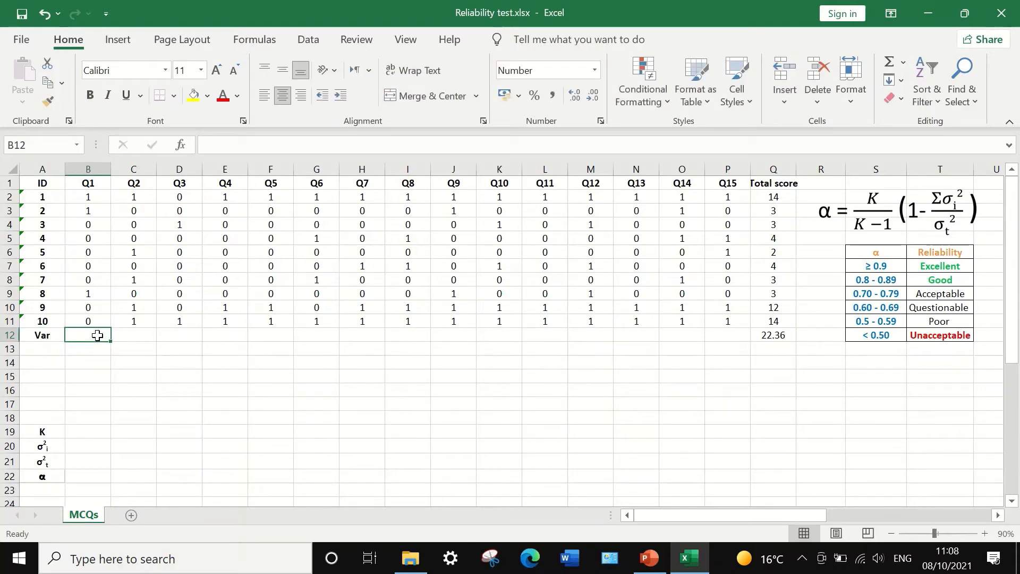
{"action": "type", "text": "="}
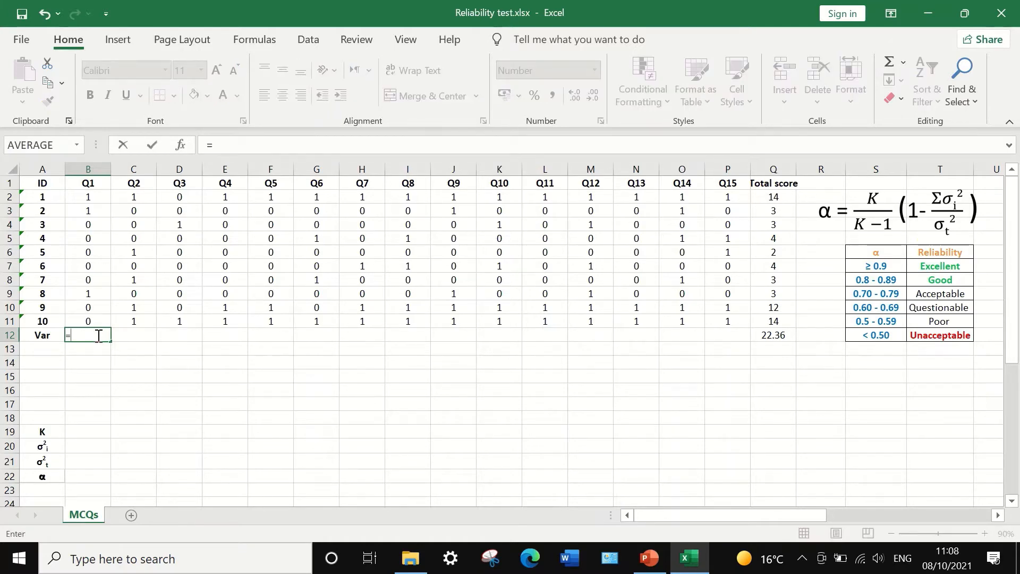
{"action": "type", "text": "var"}
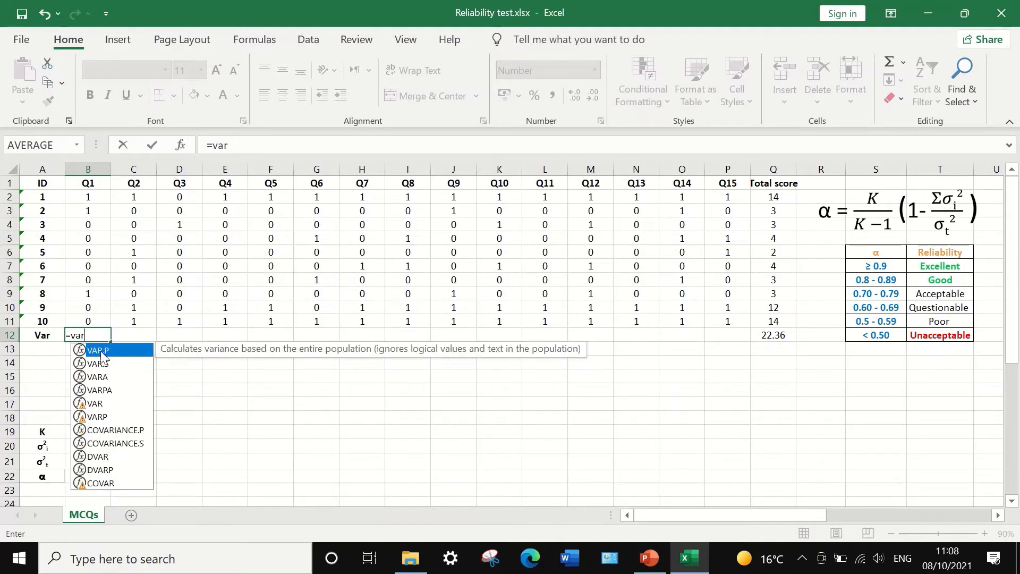
{"action": "double_click", "coordinate": [102, 352]}
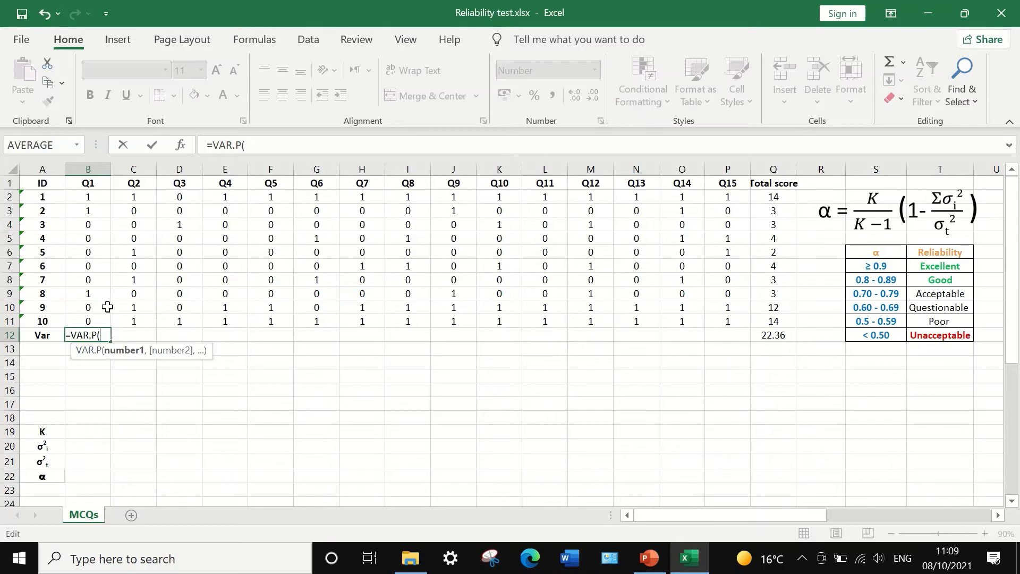
{"action": "left_click_drag", "start_coordinate": [85, 199], "coordinate": [104, 318]}
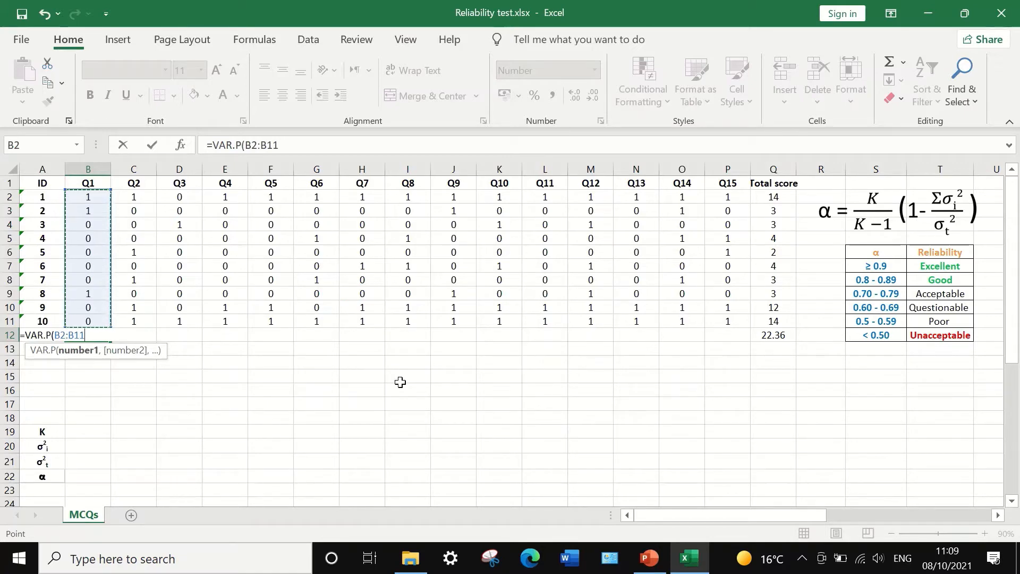
{"action": "left_click", "coordinate": [280, 145]}
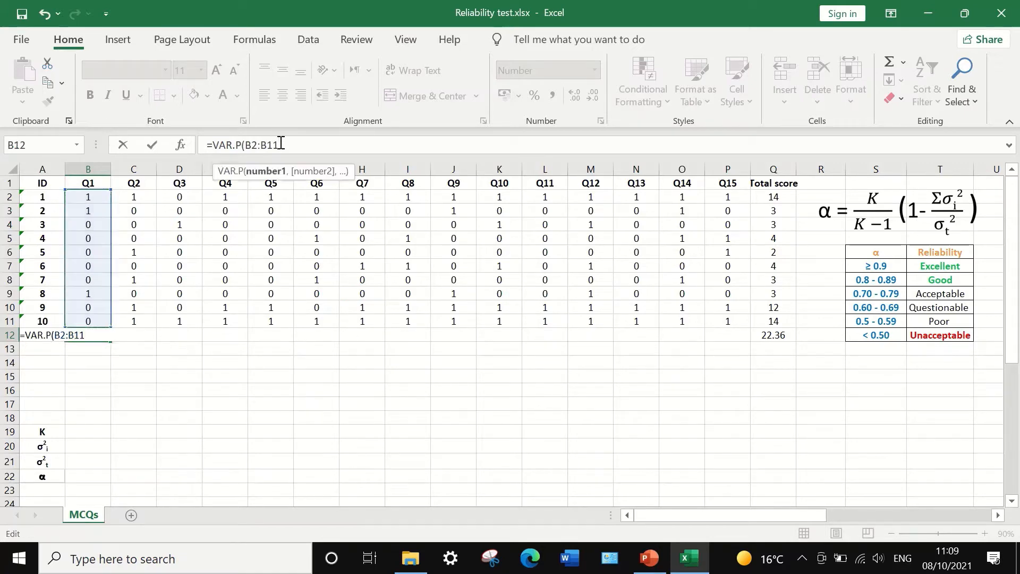
{"action": "type", "text": ")"}
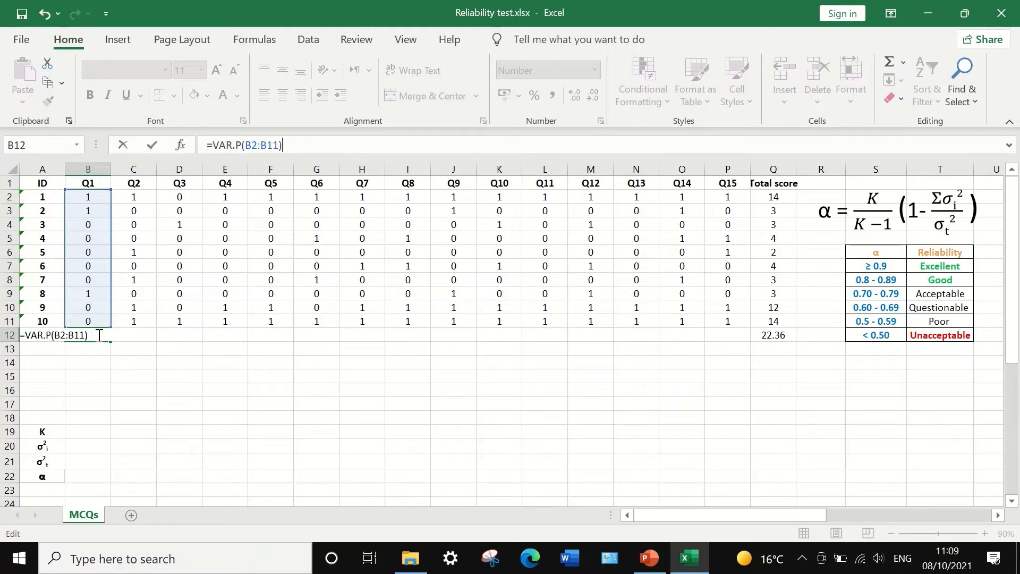
{"action": "key", "text": "Return"}
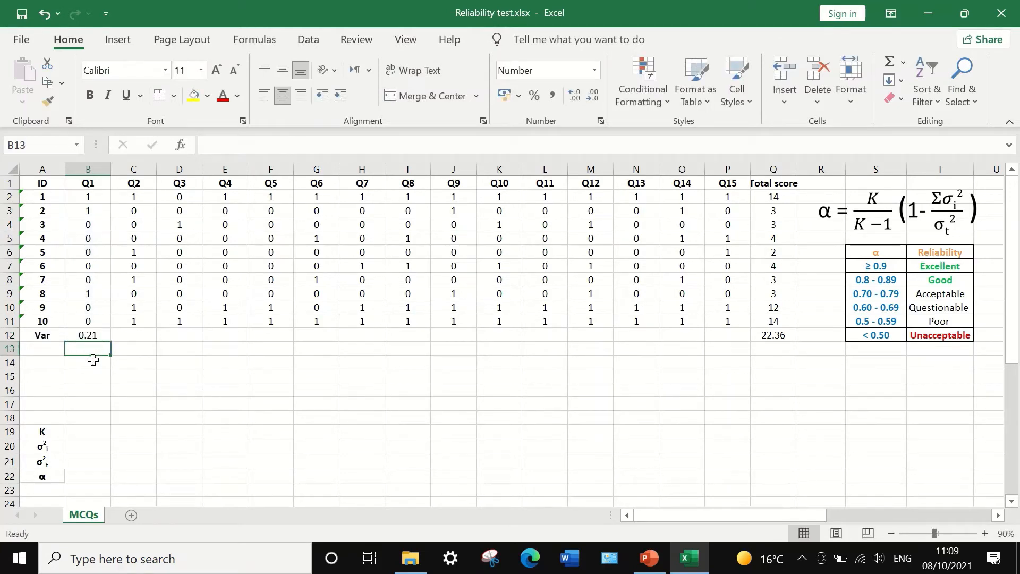
{"action": "left_click", "coordinate": [97, 333]}
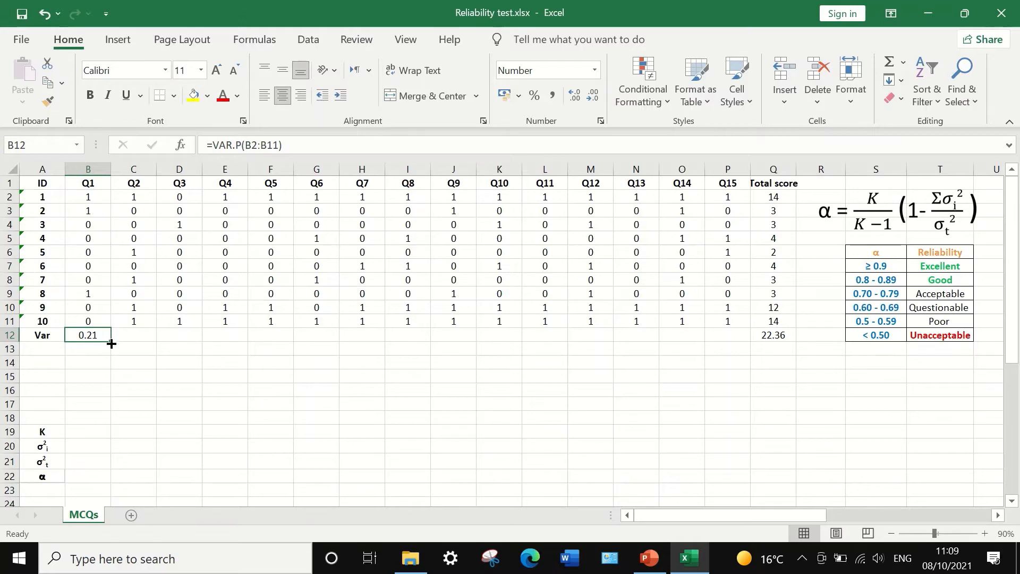
{"action": "left_click_drag", "start_coordinate": [110, 341], "coordinate": [730, 346]}
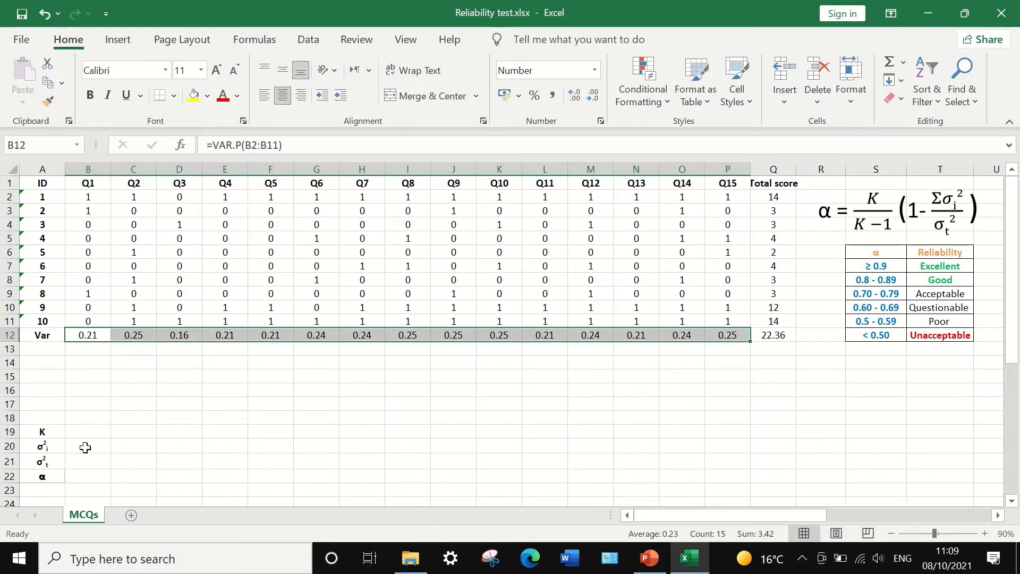
Step: Sum the question variances in B20, beside the σ²i label, with =SUM(B12:P12)
{"action": "left_click", "coordinate": [84, 447]}
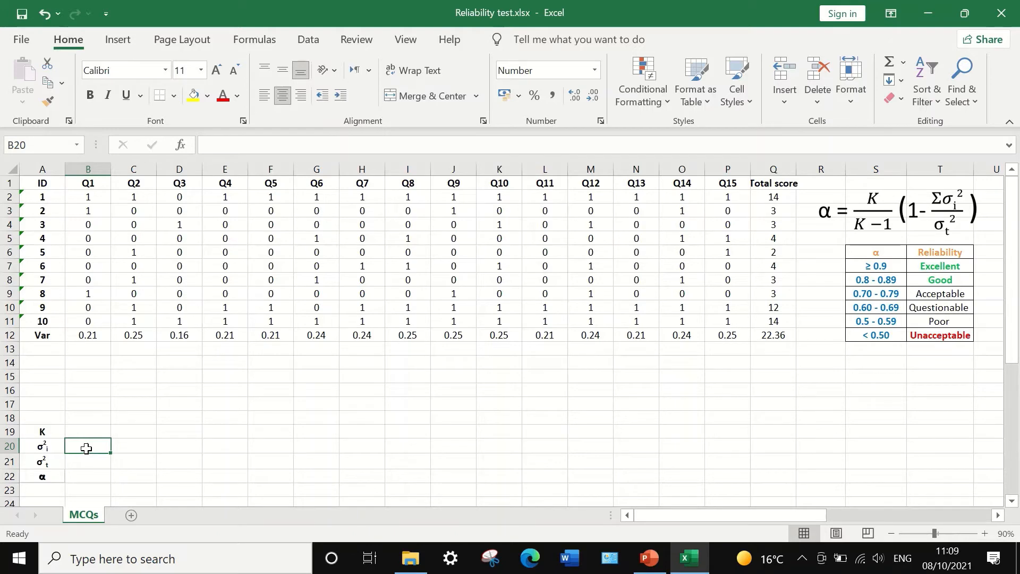
{"action": "left_click", "coordinate": [902, 62]}
{"action": "left_click", "coordinate": [903, 81]}
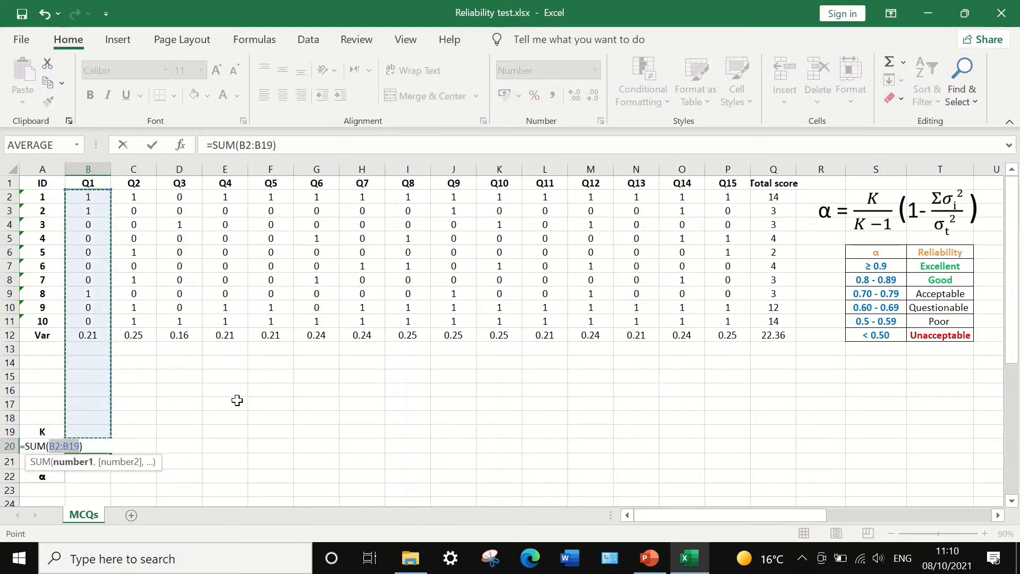
{"action": "left_click_drag", "start_coordinate": [87, 334], "coordinate": [727, 333]}
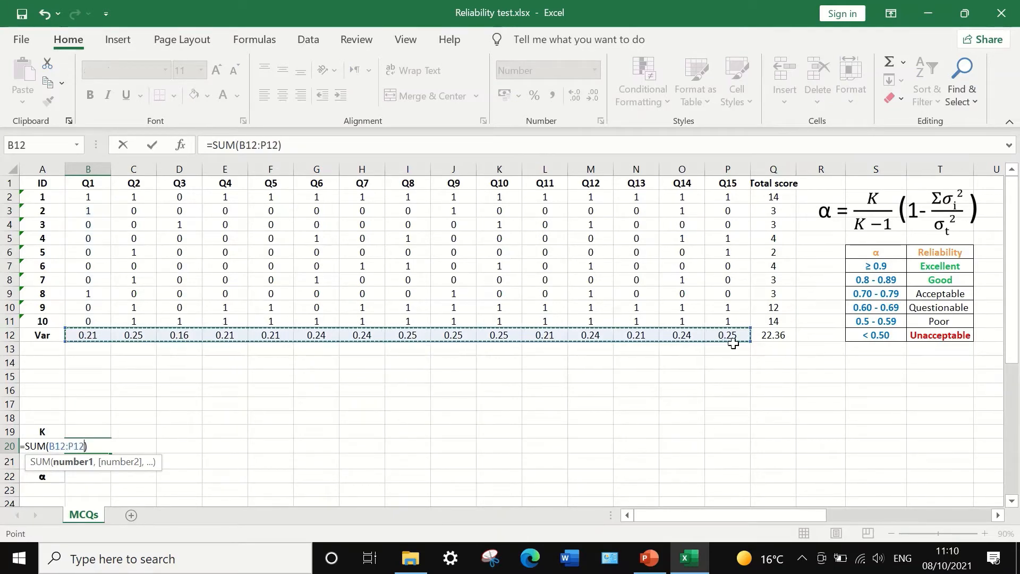
{"action": "key", "text": "Return"}
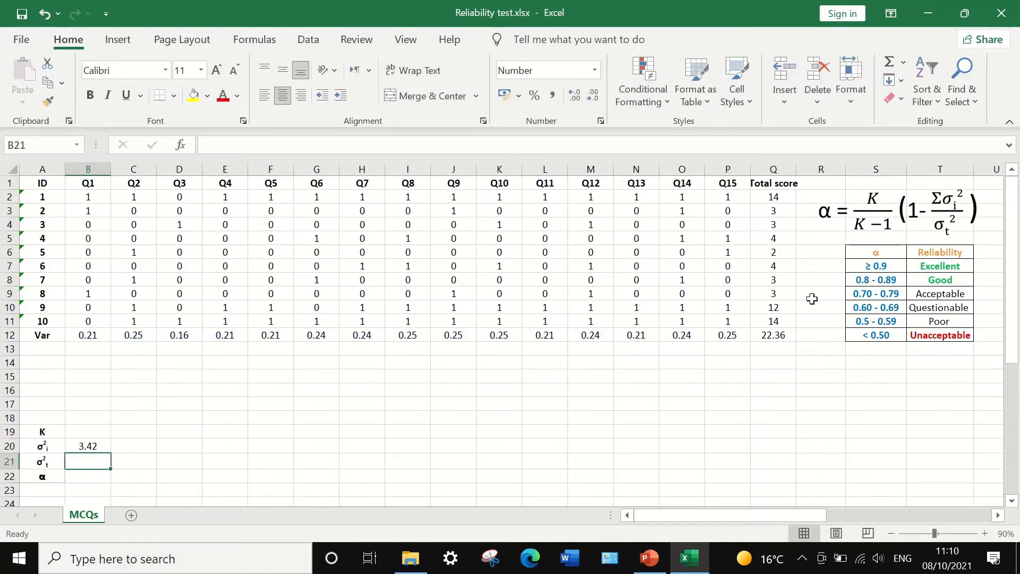
{"action": "left_click", "coordinate": [101, 448]}
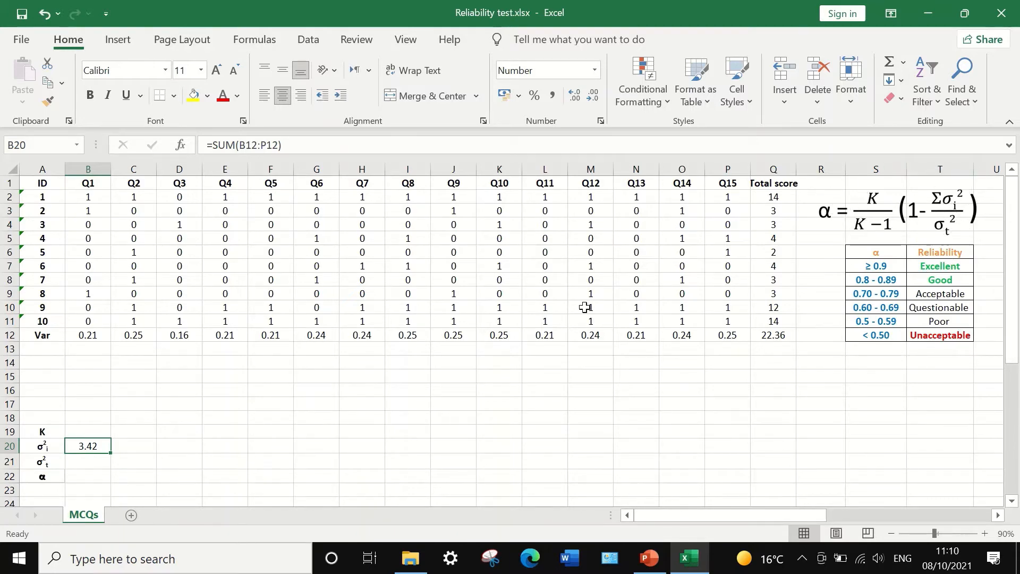
Step: Enter 15 as the value of K in cell B19
{"action": "left_click", "coordinate": [90, 433]}
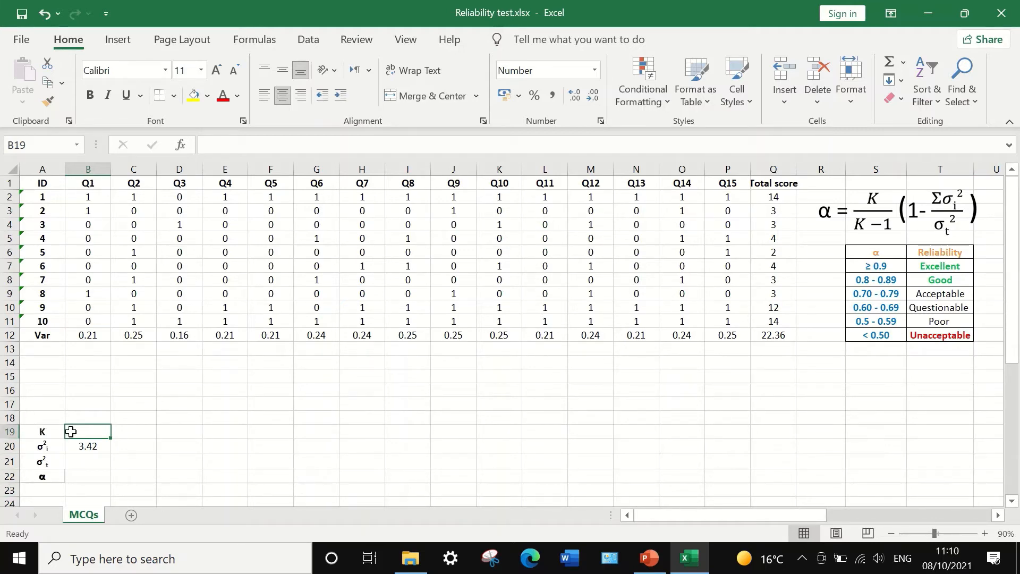
{"action": "type", "text": "15"}
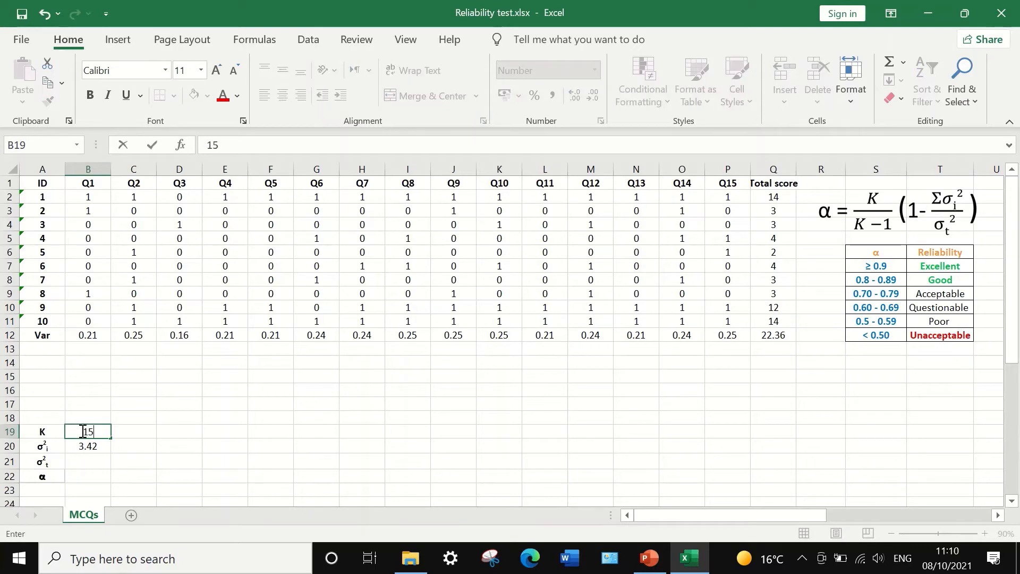
{"action": "left_click", "coordinate": [88, 457]}
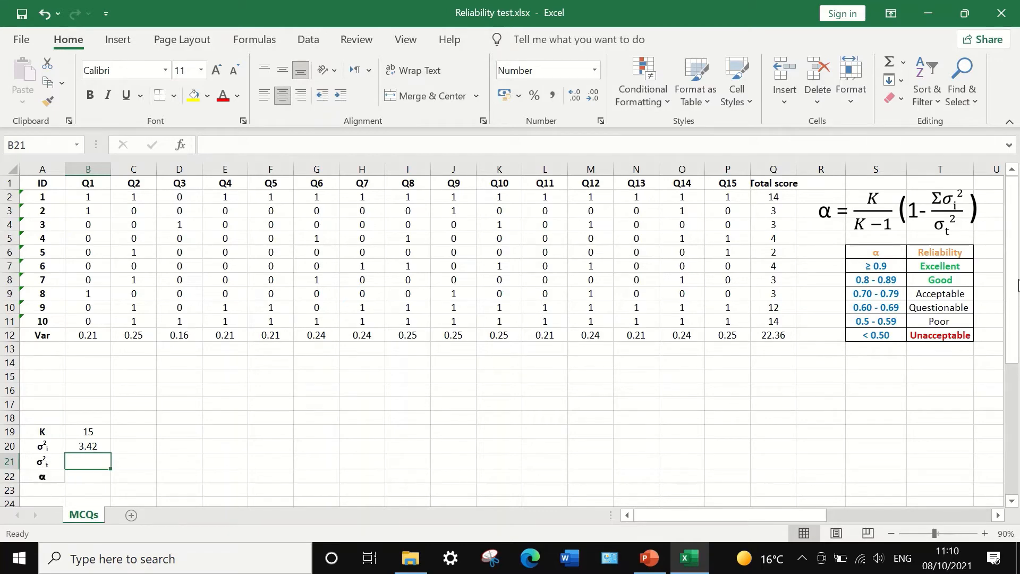
Step: Copy the total-score variance from Q12 and paste it as a value into B21, beside the σ²t label
{"action": "left_click", "coordinate": [770, 337]}
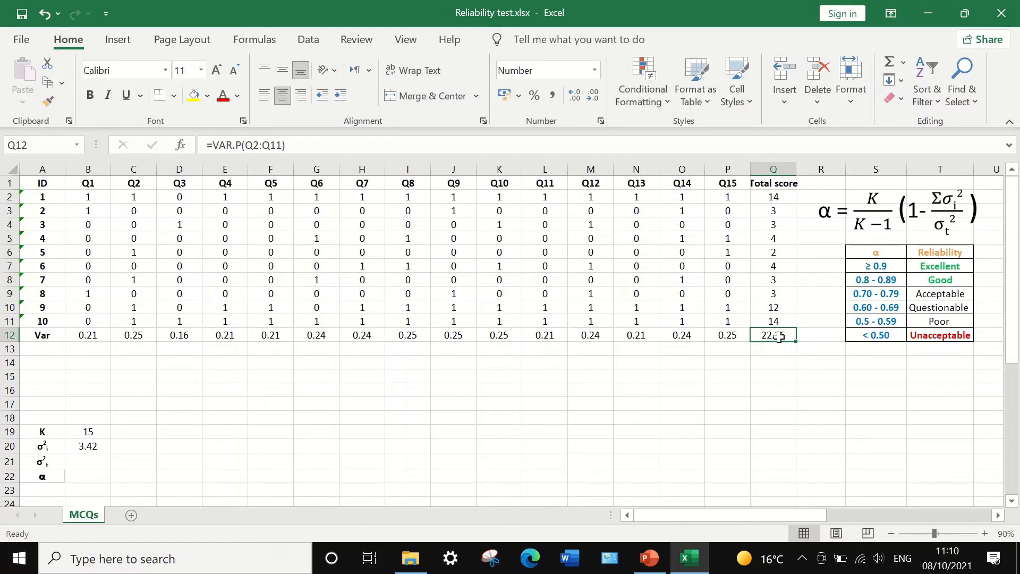
{"action": "right_click", "coordinate": [780, 336]}
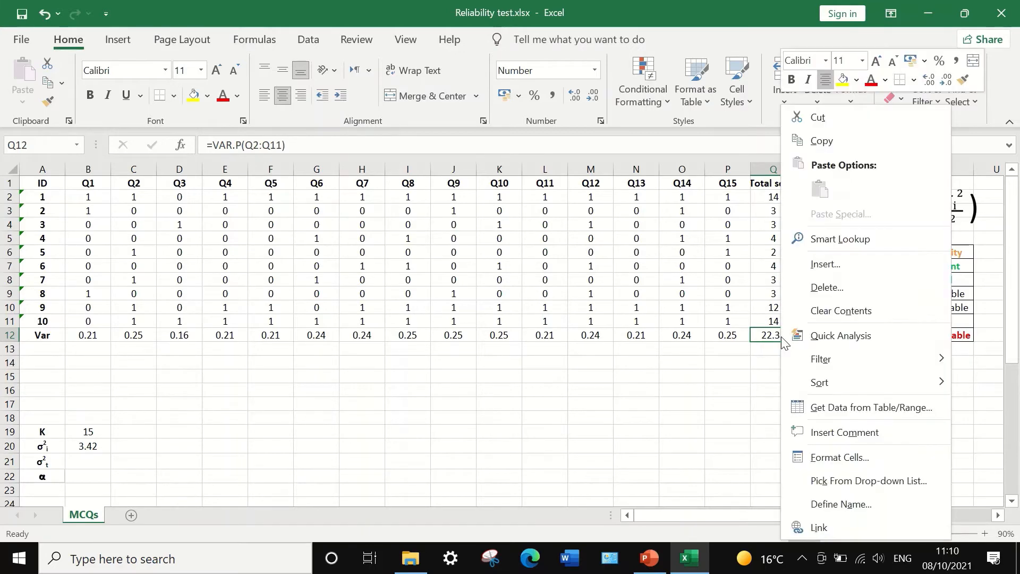
{"action": "left_click", "coordinate": [820, 138]}
{"action": "left_click", "coordinate": [84, 462]}
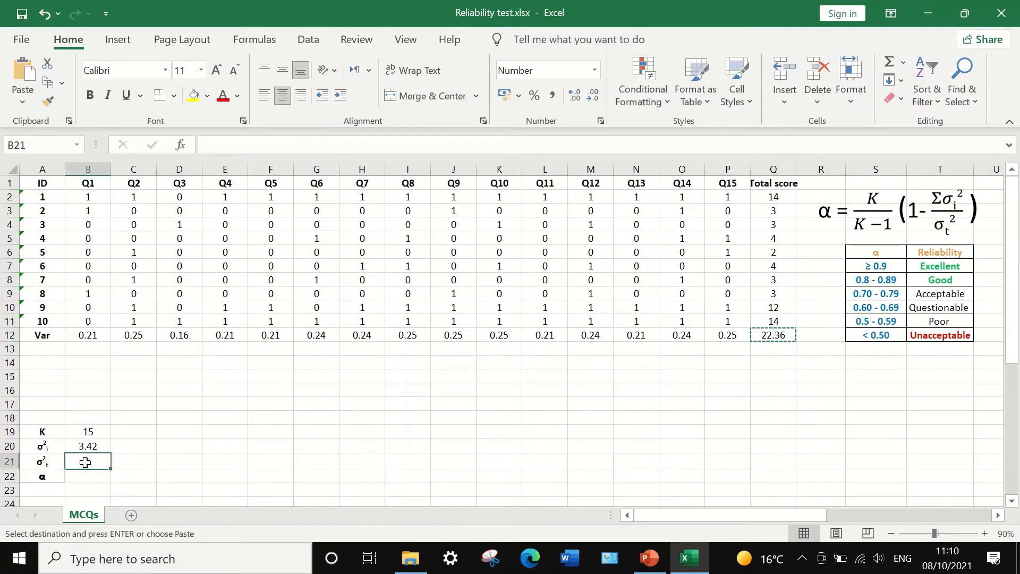
{"action": "right_click", "coordinate": [85, 462]}
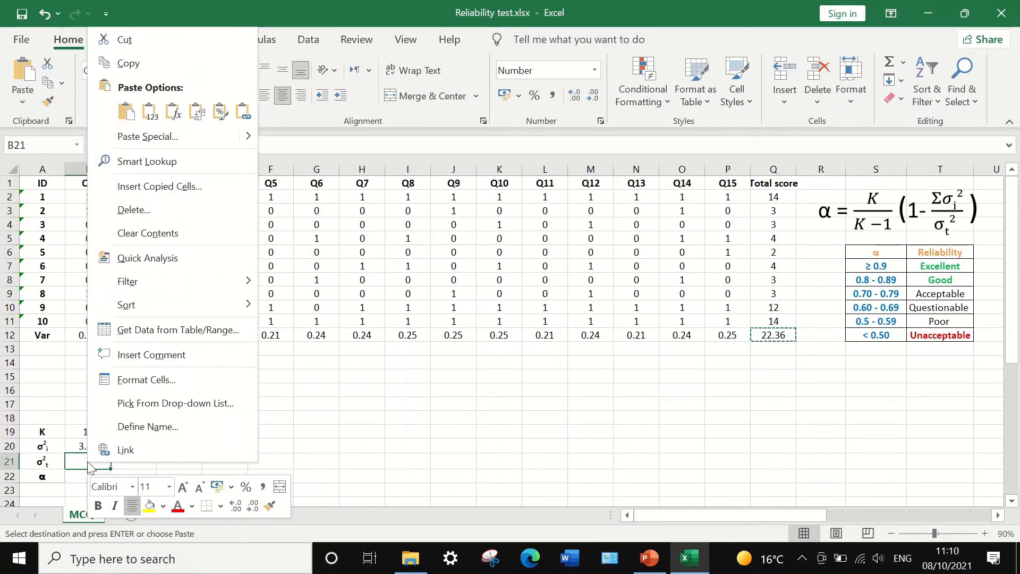
{"action": "left_click", "coordinate": [149, 113]}
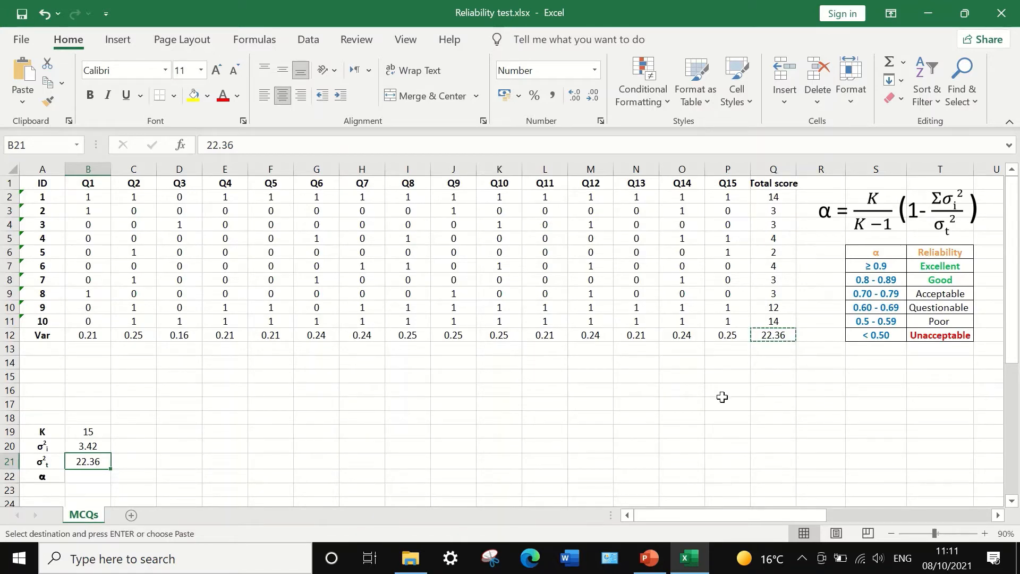
Step: Calculate Cronbach's alpha in B22 with the formula =(15/14)*(1-B20/B21)
{"action": "left_click", "coordinate": [83, 477]}
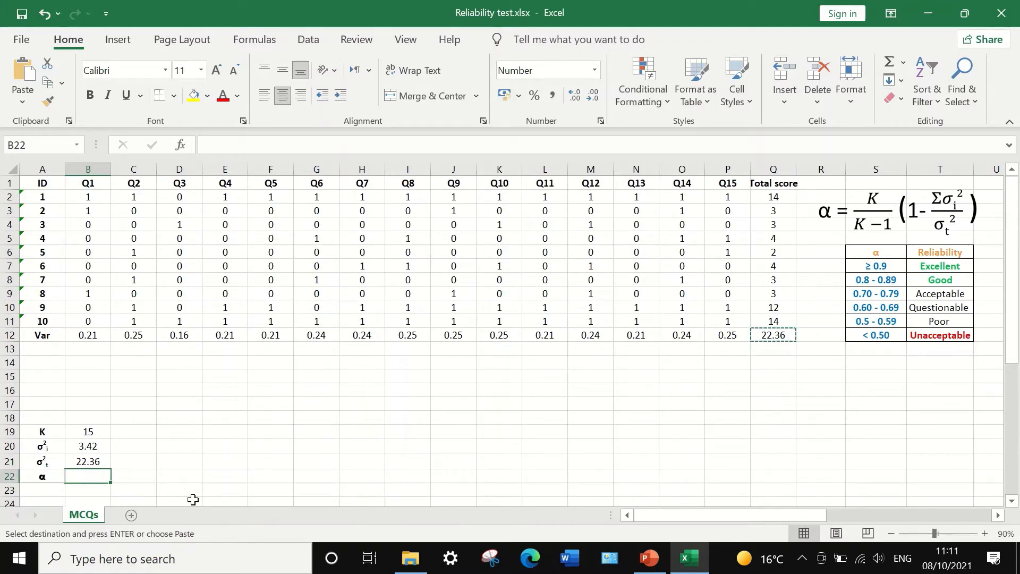
{"action": "type", "text": "="}
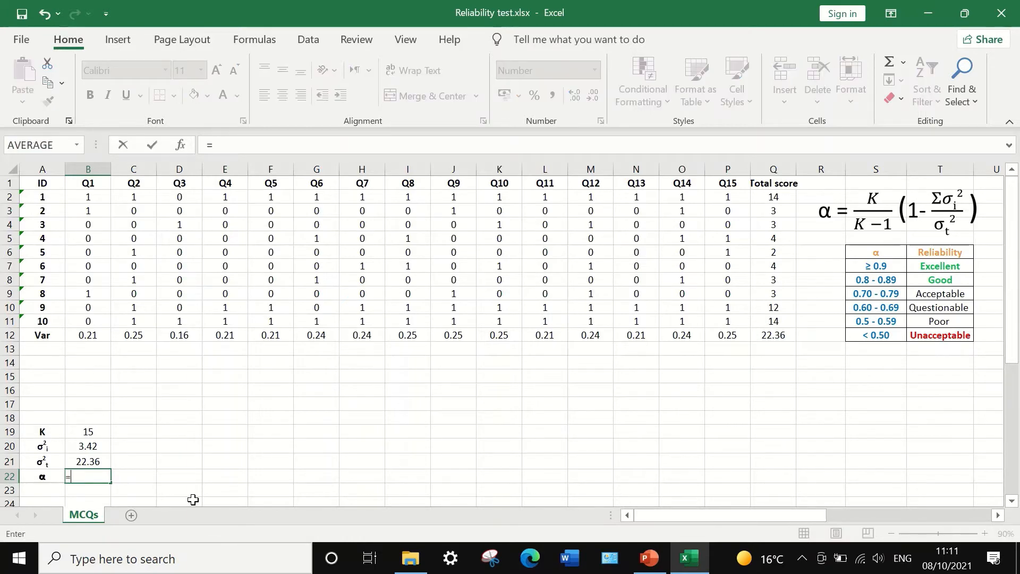
{"action": "type", "text": "()*()"}
{"action": "left_click", "coordinate": [76, 477]}
{"action": "type", "text": "15"}
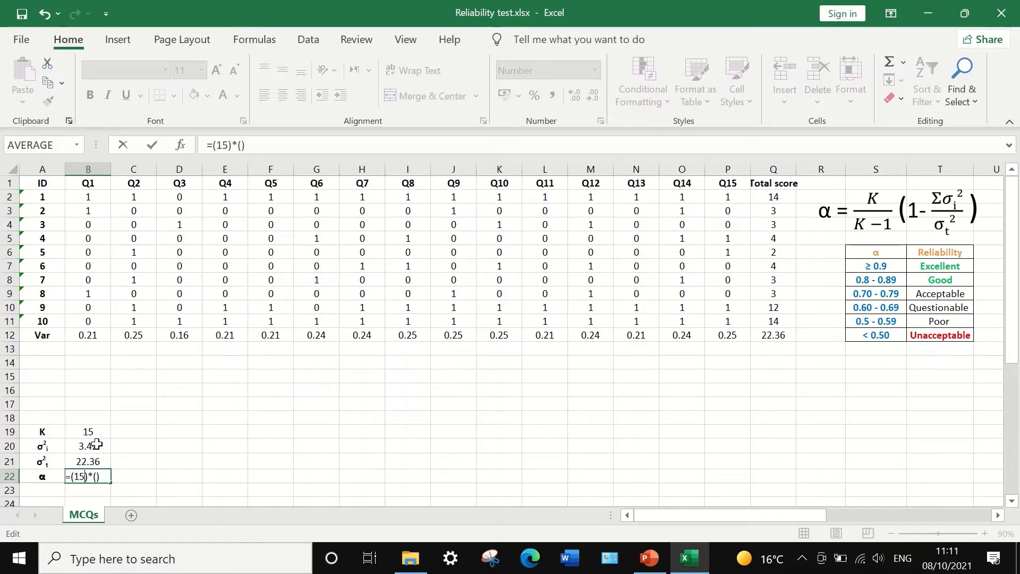
{"action": "type", "text": "/14"}
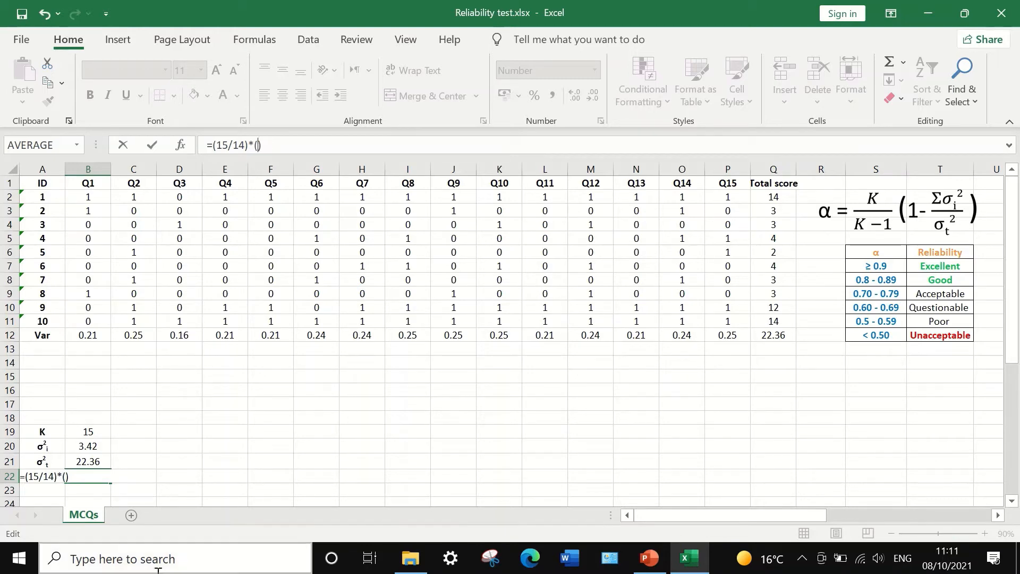
{"action": "type", "text": "1-"}
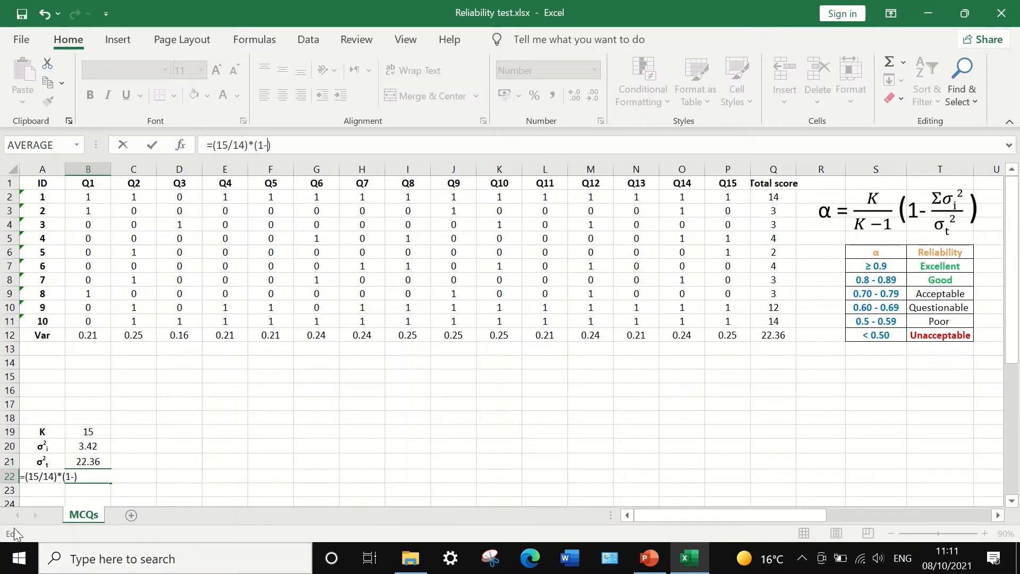
{"action": "left_click", "coordinate": [88, 445]}
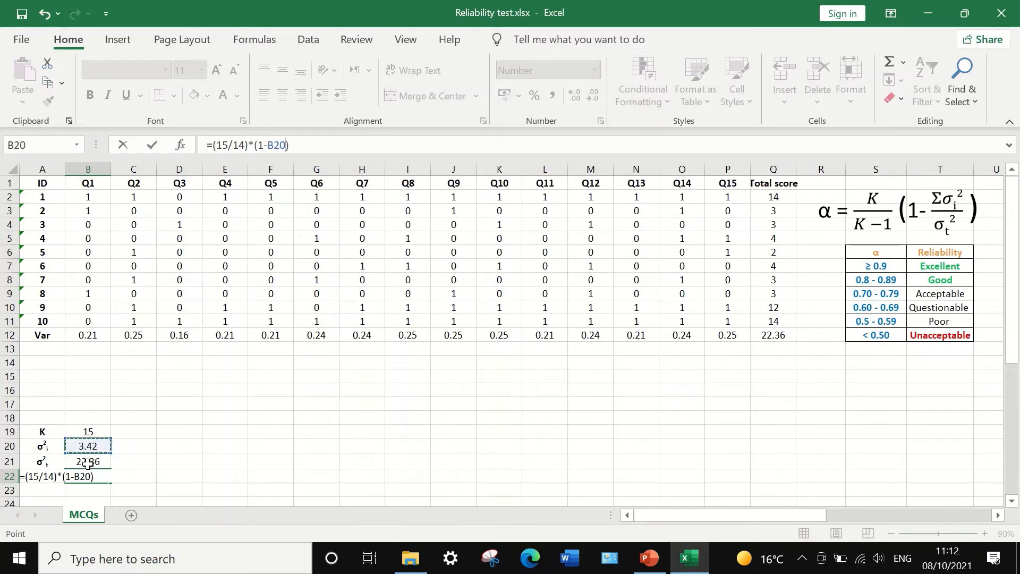
{"action": "type", "text": "/"}
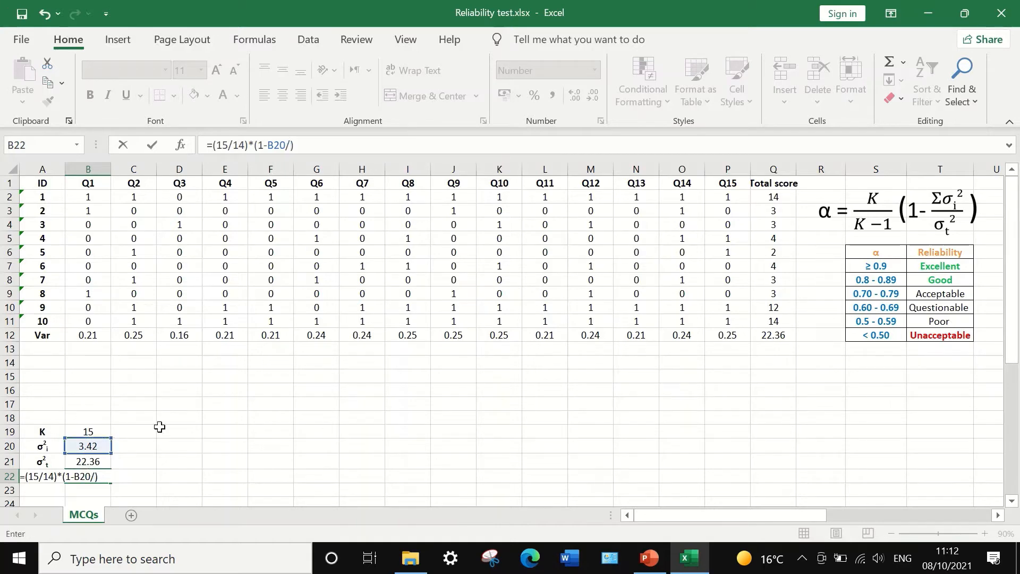
{"action": "left_click", "coordinate": [83, 464]}
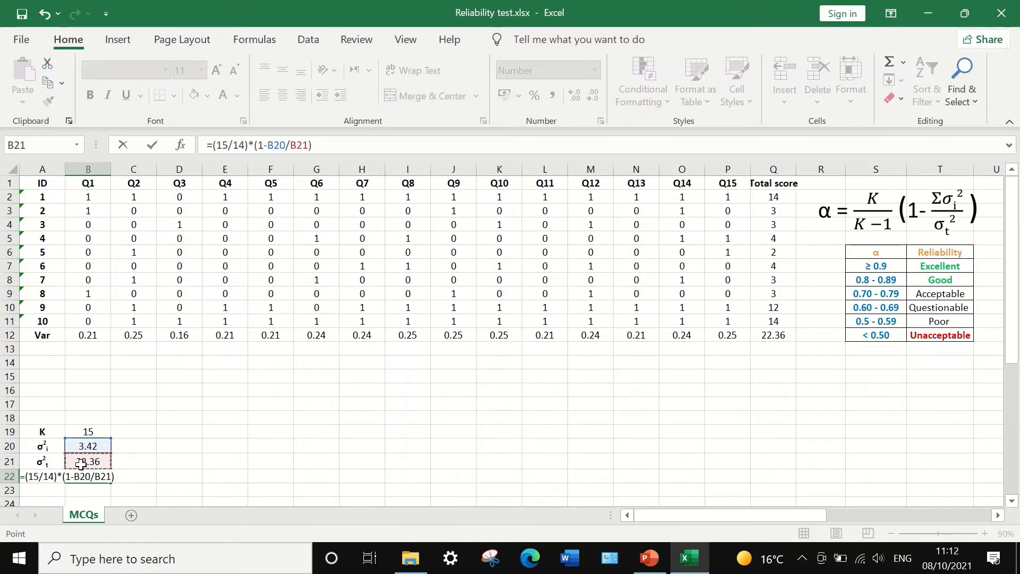
{"action": "type", "text": ")"}
{"action": "key", "text": "Return"}
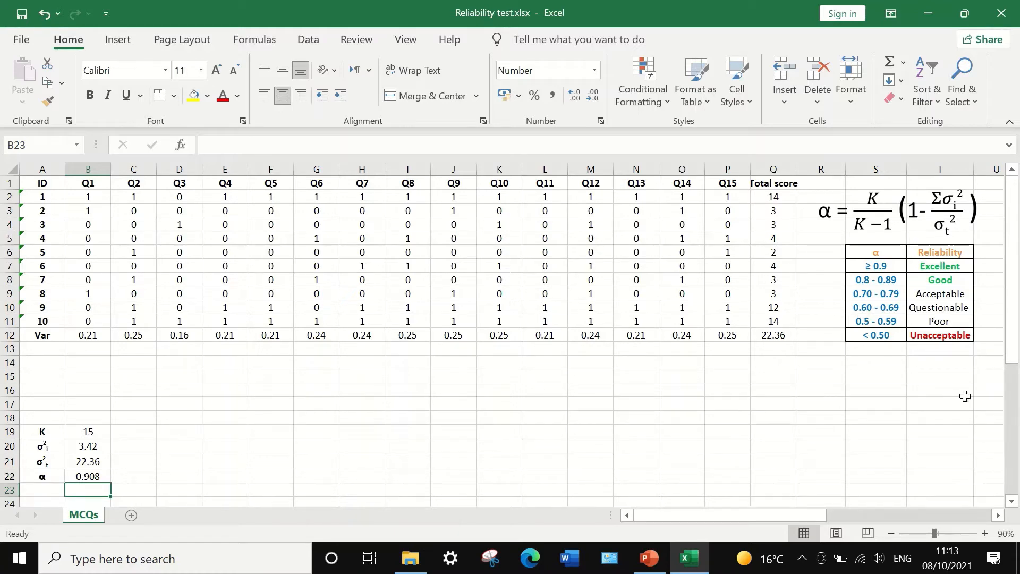
{"action": "left_click", "coordinate": [864, 312]}
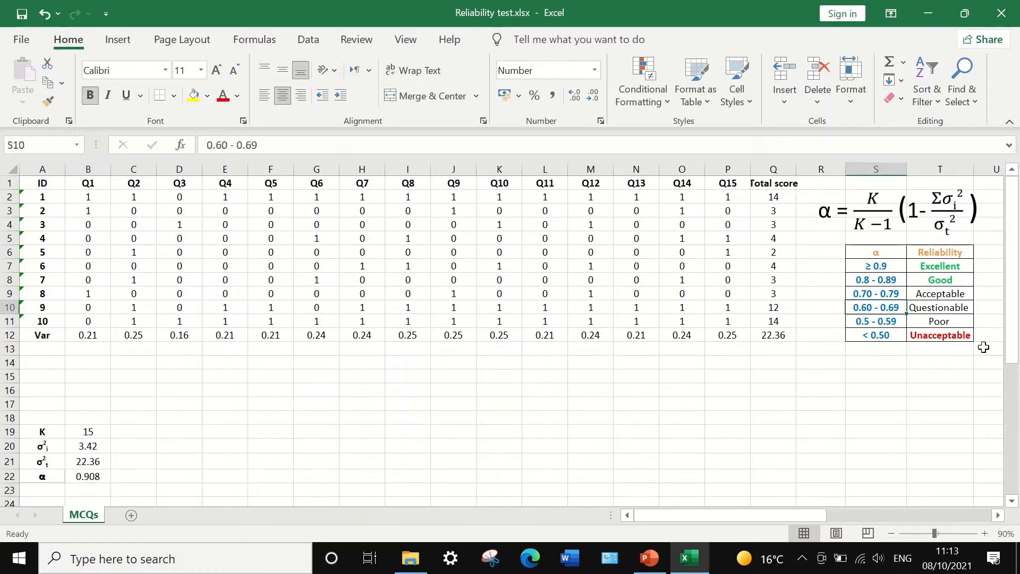
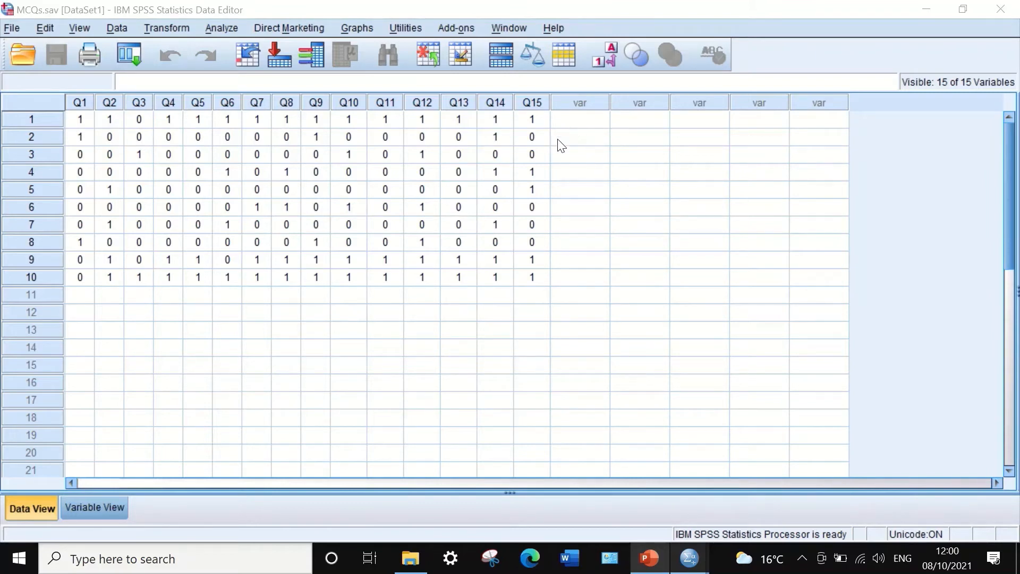
Step: In SPSS, start computing a new variable from the MCQs data and name the target variable Totalscore
{"action": "left_click", "coordinate": [174, 29]}
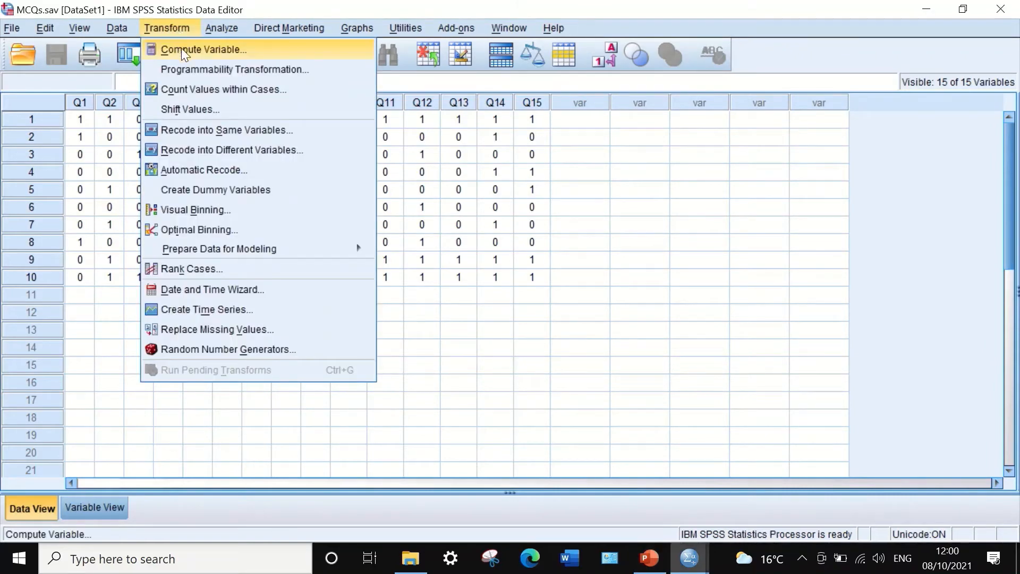
{"action": "left_click", "coordinate": [180, 49]}
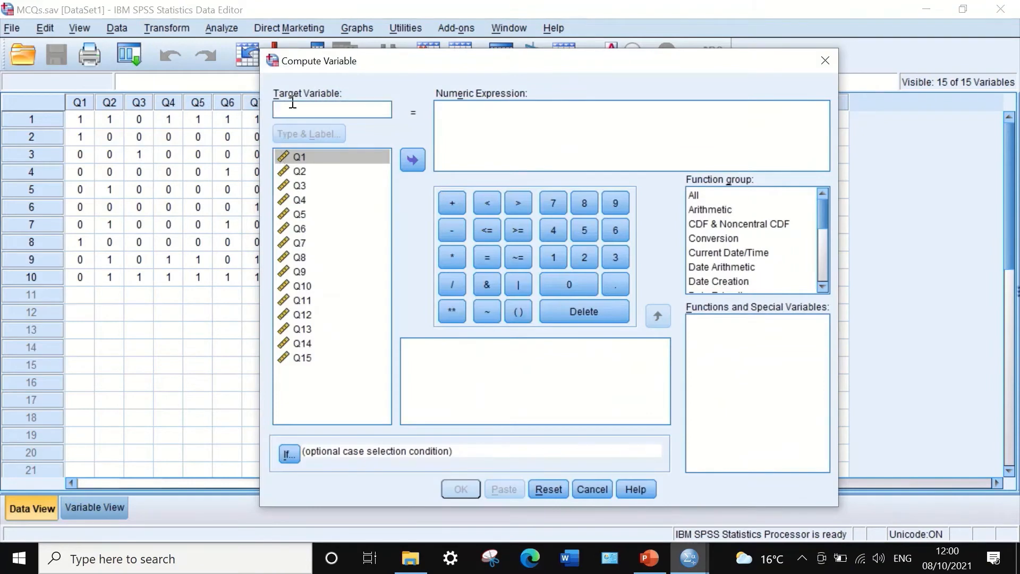
{"action": "left_click_drag", "start_coordinate": [390, 62], "coordinate": [374, 70]}
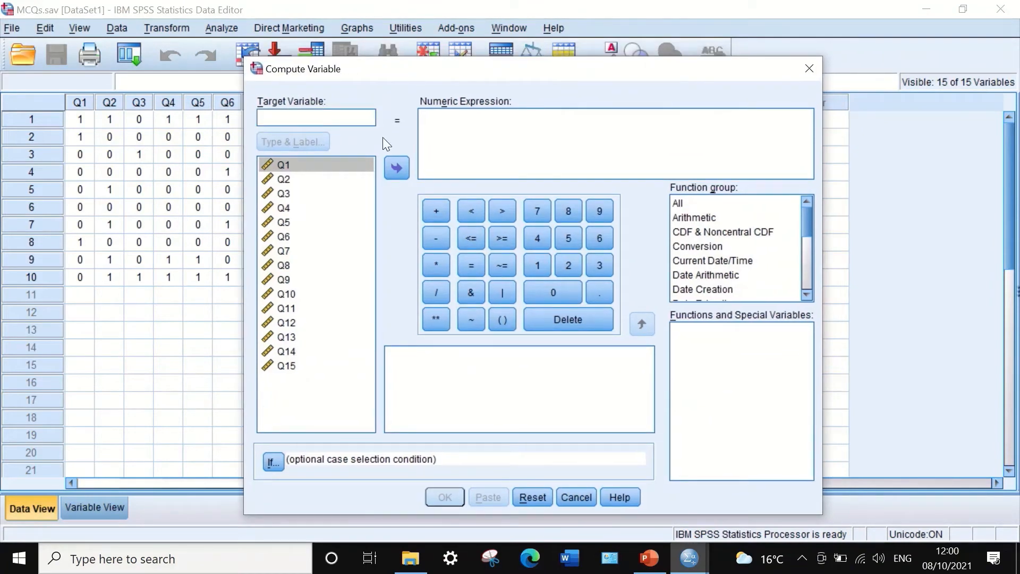
{"action": "type", "text": "Tot"}
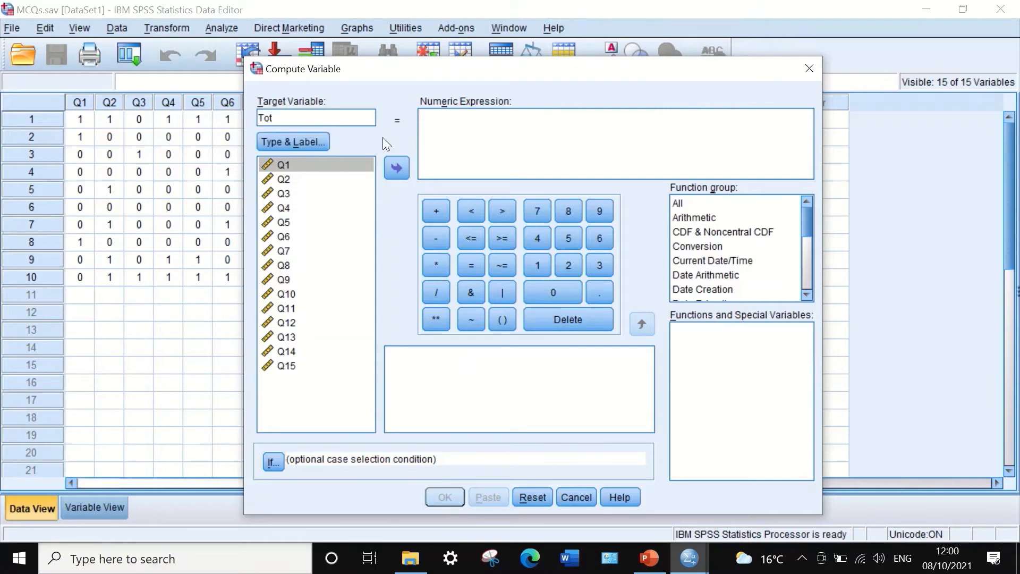
{"action": "type", "text": "alscore"}
{"action": "mouse_move", "coordinate": [510, 81]}
{"action": "left_click_drag", "start_coordinate": [322, 80], "coordinate": [371, 177]}
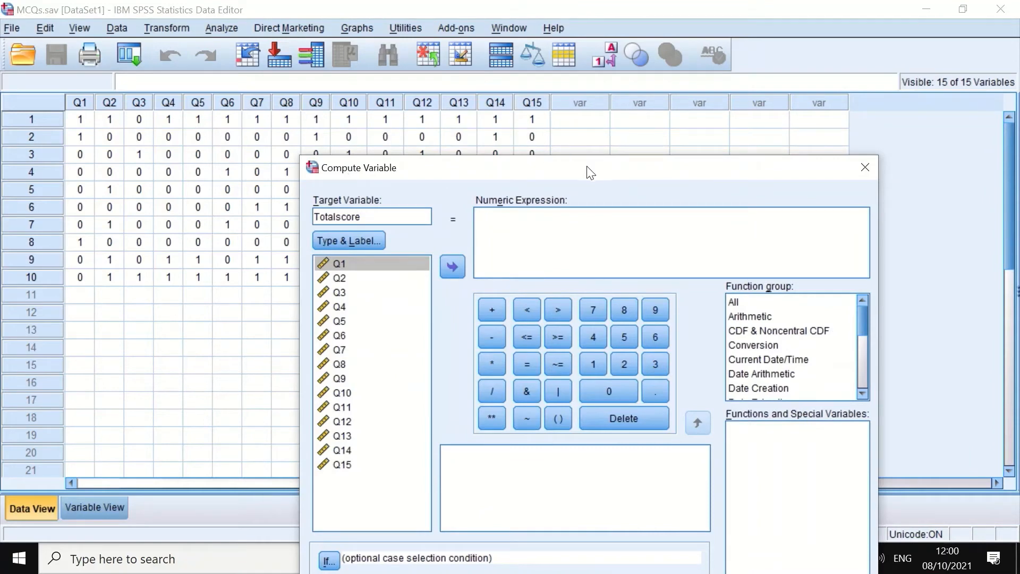
{"action": "left_click_drag", "start_coordinate": [587, 169], "coordinate": [542, 121]}
{"action": "left_click_drag", "start_coordinate": [719, 123], "coordinate": [725, 114]}
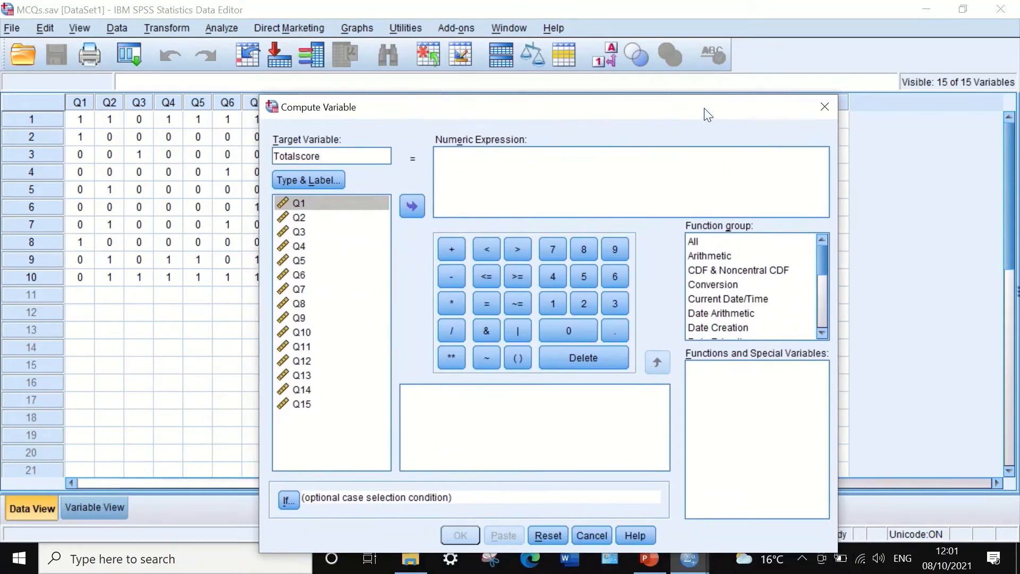
Step: Insert the Sum function from the Statistical function group into the numeric expression for Totalscore
{"action": "left_click", "coordinate": [693, 241]}
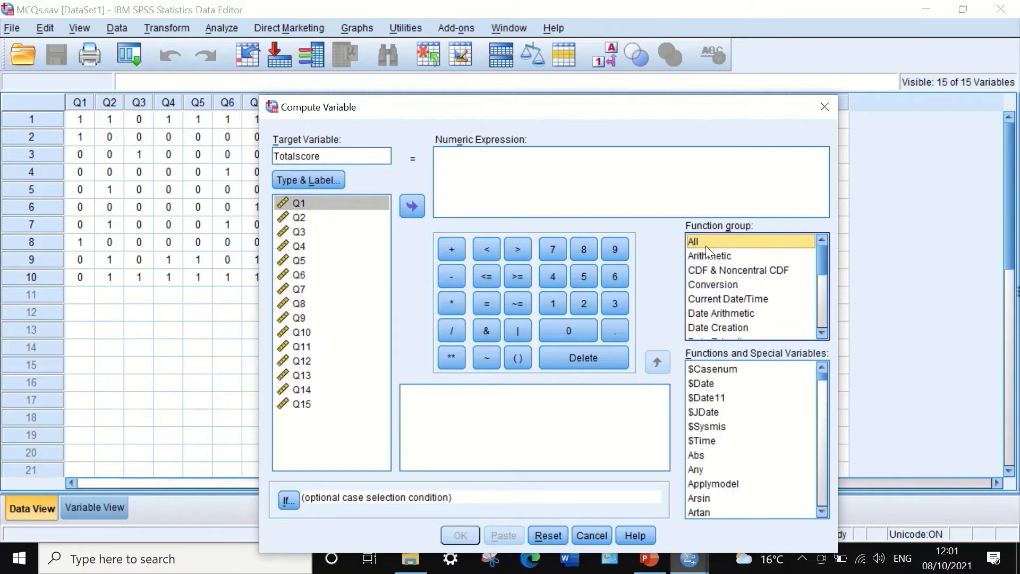
{"action": "left_click_drag", "start_coordinate": [819, 254], "coordinate": [820, 301]}
{"action": "left_click", "coordinate": [723, 321]}
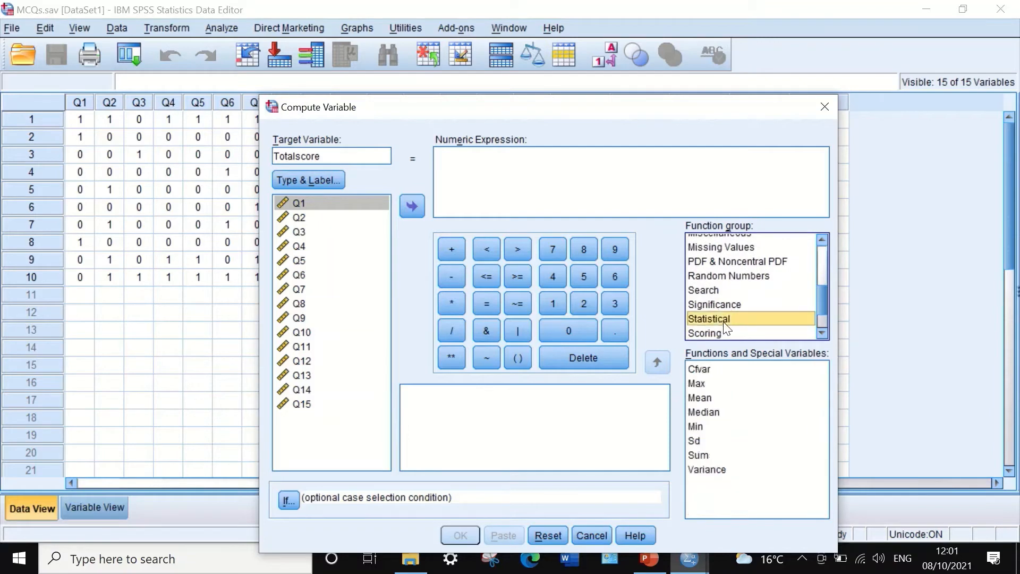
{"action": "left_click", "coordinate": [701, 455]}
{"action": "left_click_drag", "start_coordinate": [727, 454], "coordinate": [449, 160]}
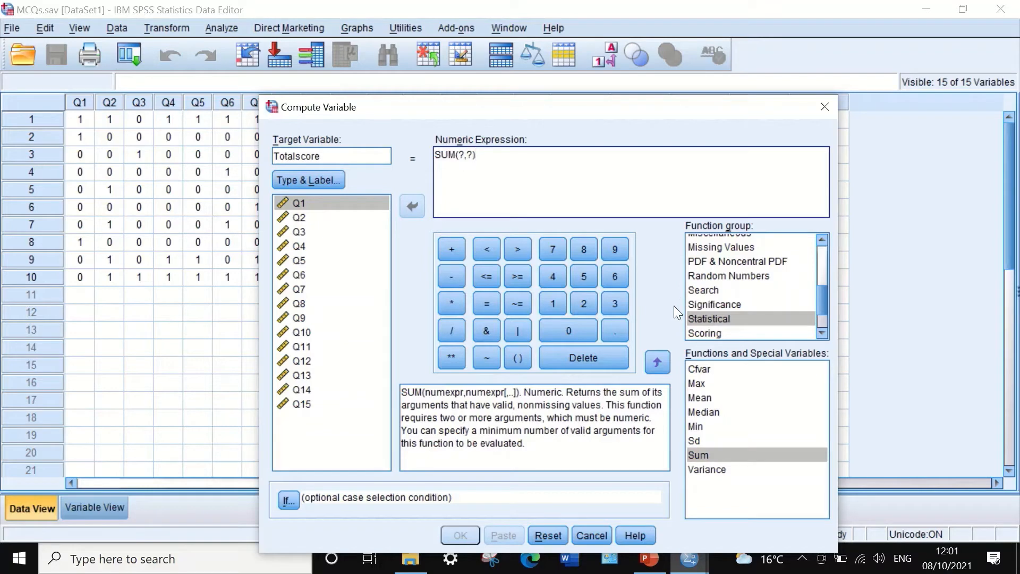
Step: Replace the two placeholder arguments of the SUM function with the variables Q1 and Q2
{"action": "double_click", "coordinate": [460, 155]}
{"action": "left_click", "coordinate": [333, 207]}
{"action": "left_click", "coordinate": [313, 206]}
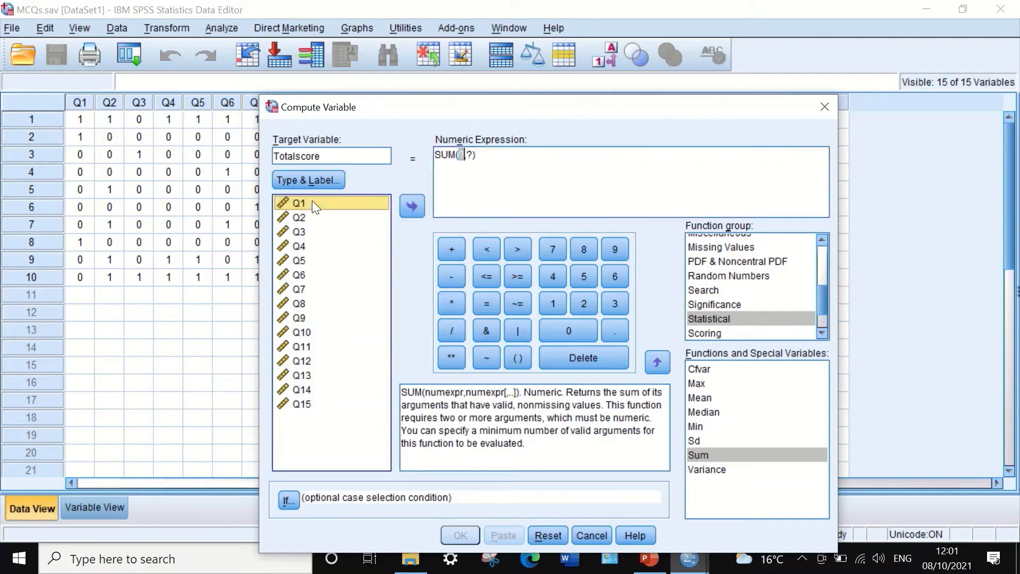
{"action": "left_click", "coordinate": [410, 207]}
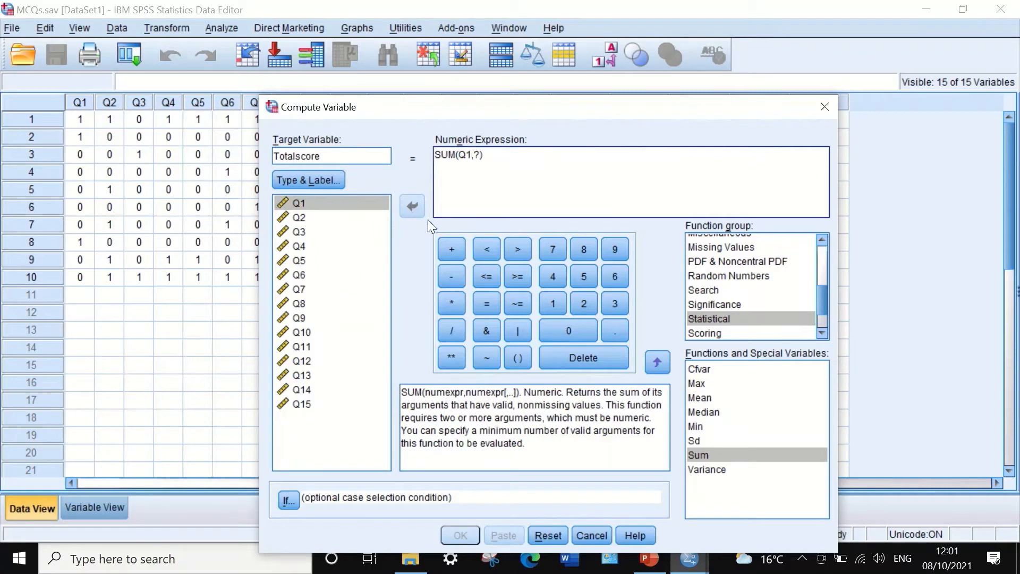
{"action": "double_click", "coordinate": [478, 155]}
{"action": "left_click", "coordinate": [378, 218]}
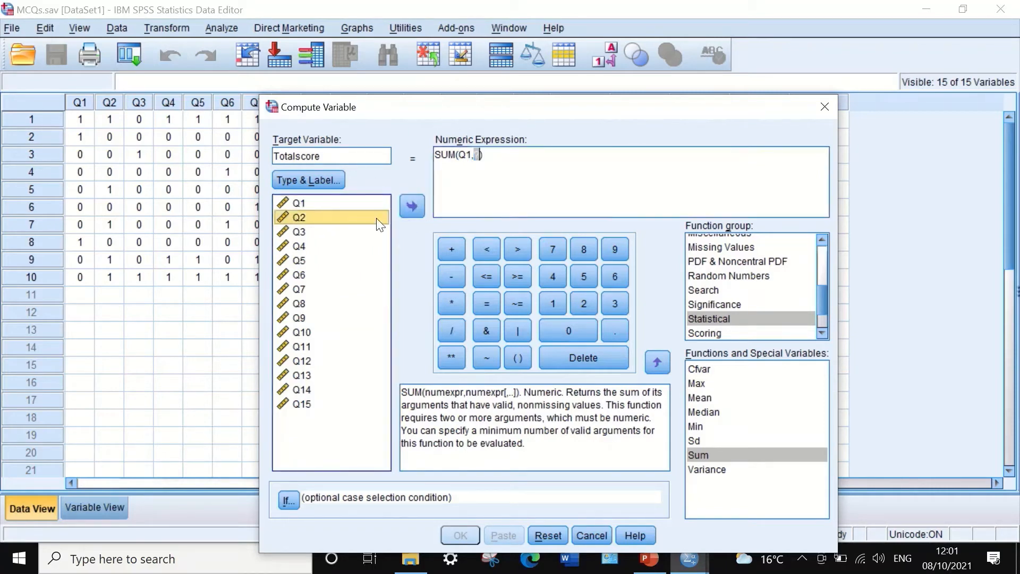
{"action": "left_click", "coordinate": [409, 208]}
Step: Add Q3 and Q4 as comma-separated arguments of the SUM expression for Totalscore
{"action": "type", "text": ","}
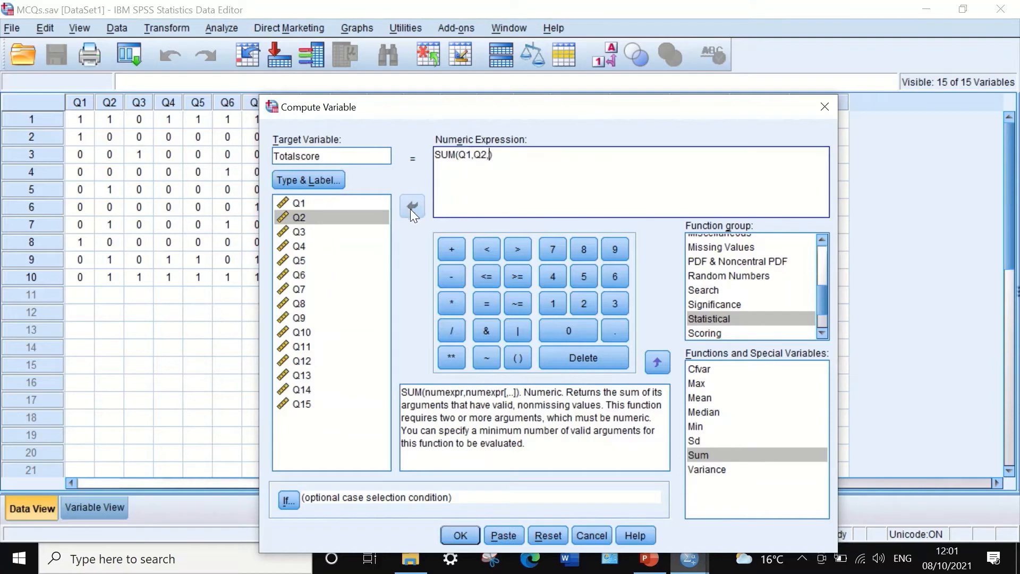
{"action": "left_click", "coordinate": [299, 232]}
{"action": "left_click", "coordinate": [403, 206]}
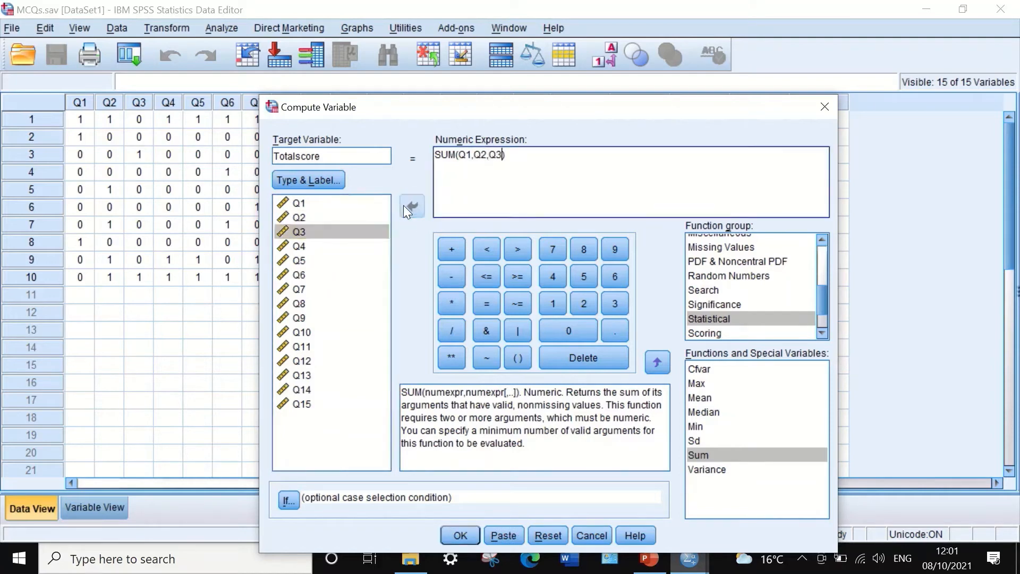
{"action": "type", "text": ","}
{"action": "left_click", "coordinate": [298, 247]}
{"action": "left_click", "coordinate": [412, 208]}
{"action": "type", "text": ",Q4,"}
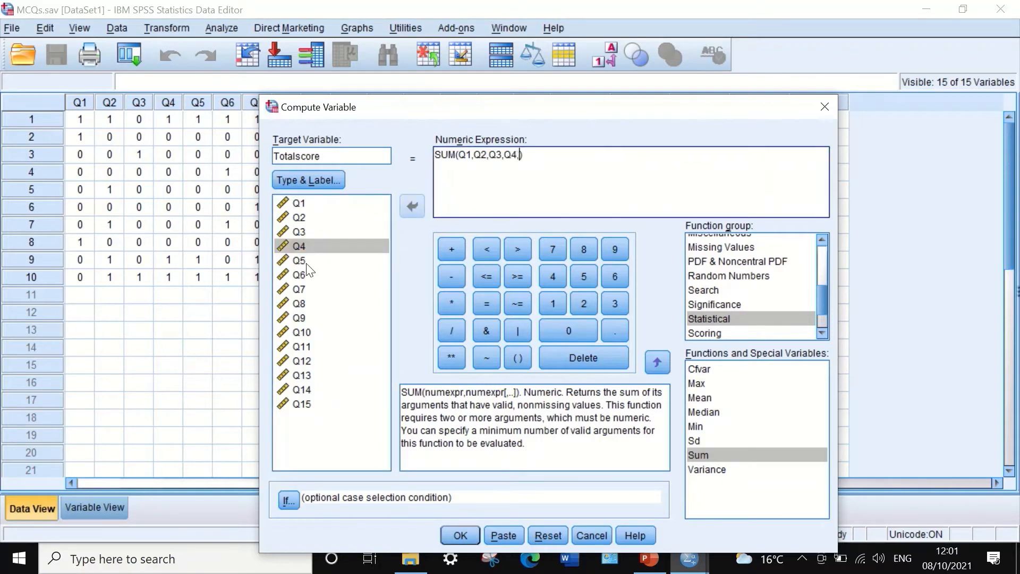
Step: Extend the SUM expression with the variables Q5, Q6 and Q7, separated by commas
{"action": "left_click", "coordinate": [299, 260]}
{"action": "left_click", "coordinate": [412, 206]}
{"action": "type", "text": ","}
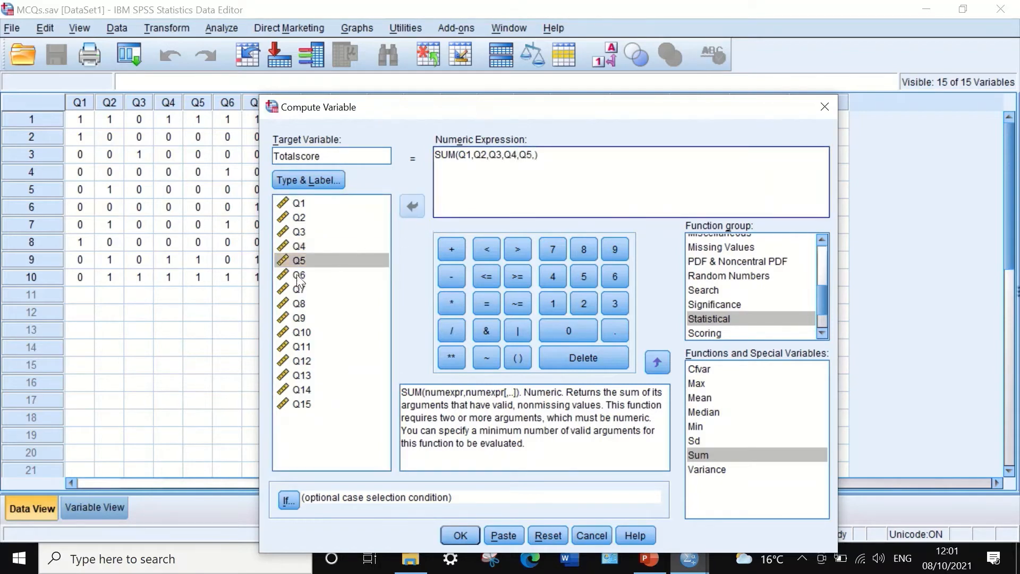
{"action": "left_click", "coordinate": [299, 275]}
{"action": "left_click", "coordinate": [417, 205]}
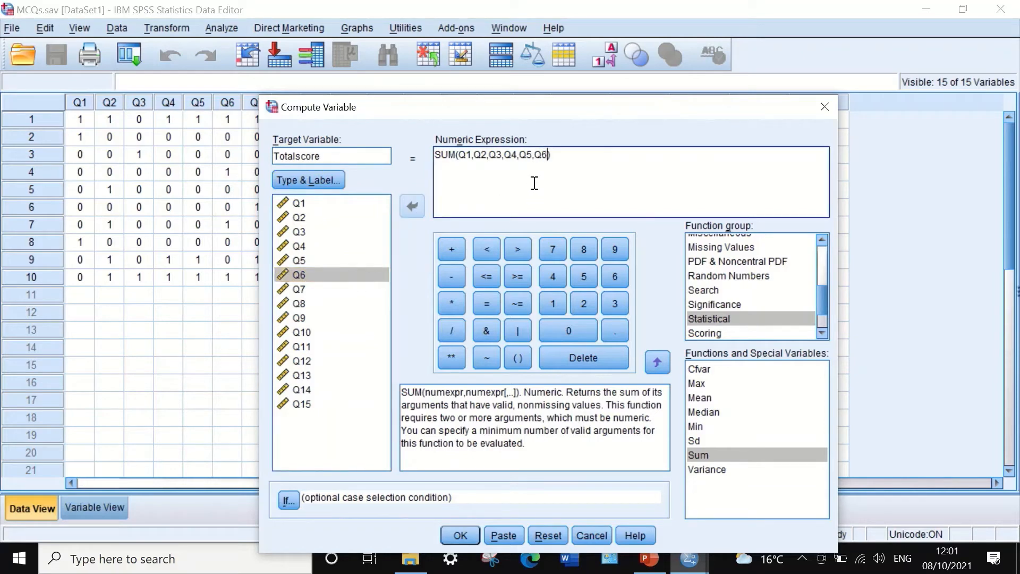
{"action": "type", "text": ","}
{"action": "left_click", "coordinate": [304, 289]}
{"action": "left_click", "coordinate": [416, 206]}
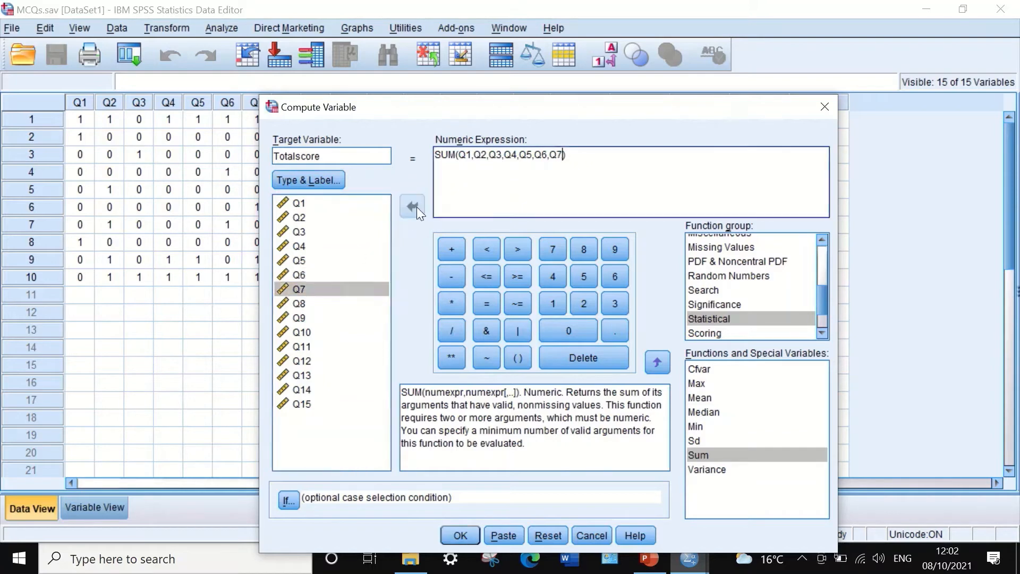
Step: Add Q8 and Q9 to the SUM expression, inserting the missing comma between Q7 and Q8
{"action": "left_click", "coordinate": [303, 304]}
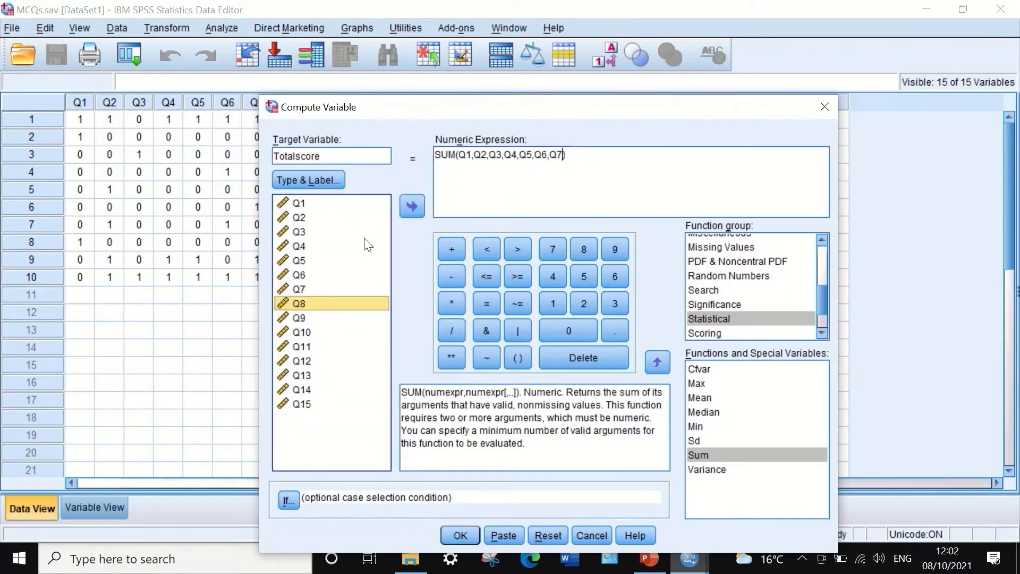
{"action": "left_click", "coordinate": [406, 207]}
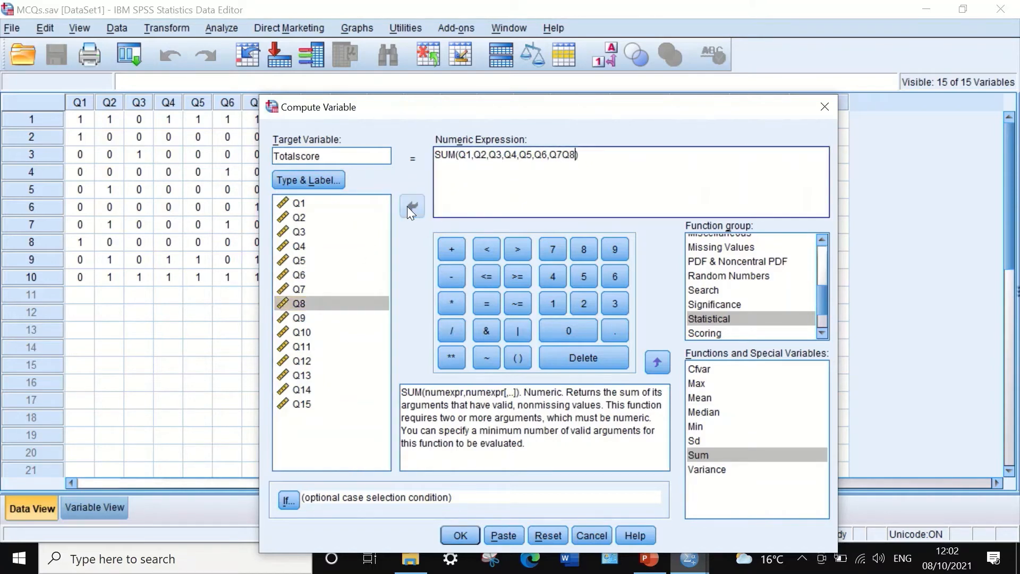
{"action": "left_click", "coordinate": [564, 154]}
{"action": "type", "text": ",Q2,"}
{"action": "key", "text": "BackSpace"}
{"action": "left_click", "coordinate": [302, 317]}
{"action": "left_click", "coordinate": [413, 207]}
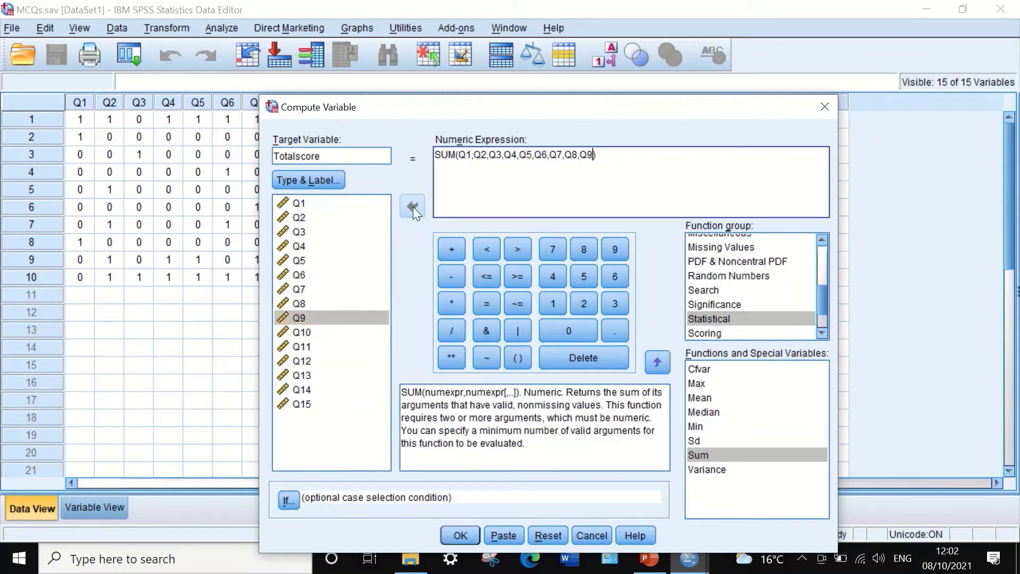
Step: Add Q10, Q11 and Q12 to the SUM expression and insert the missing comma between Q11 and Q12
{"action": "left_click", "coordinate": [301, 333]}
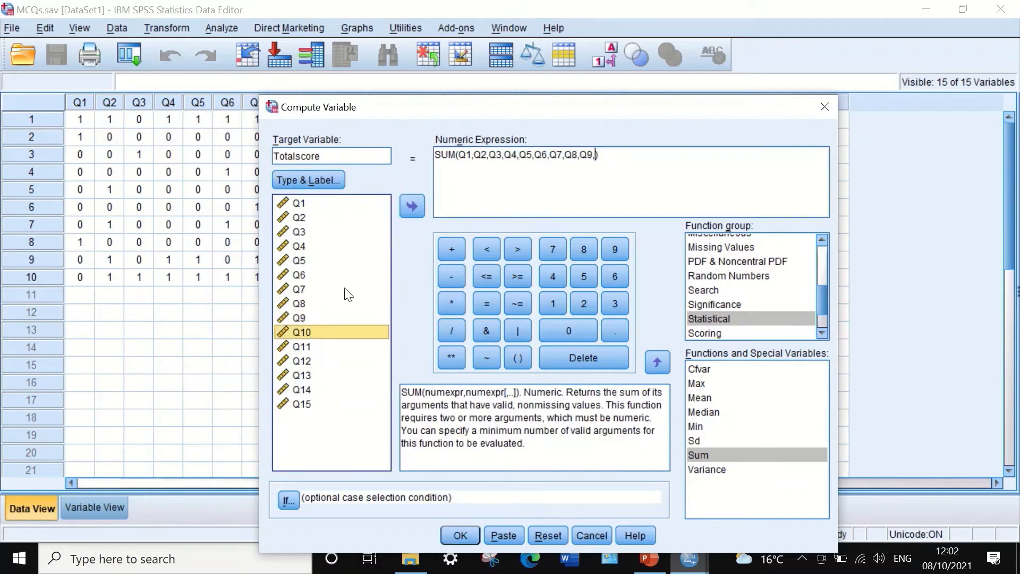
{"action": "left_click", "coordinate": [412, 207]}
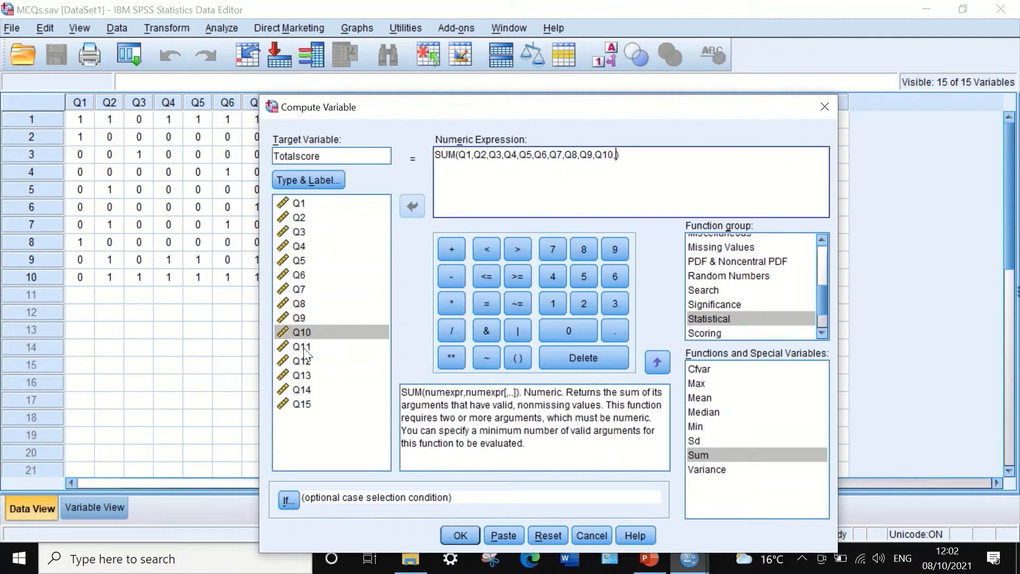
{"action": "left_click", "coordinate": [307, 348]}
{"action": "left_click", "coordinate": [414, 210]}
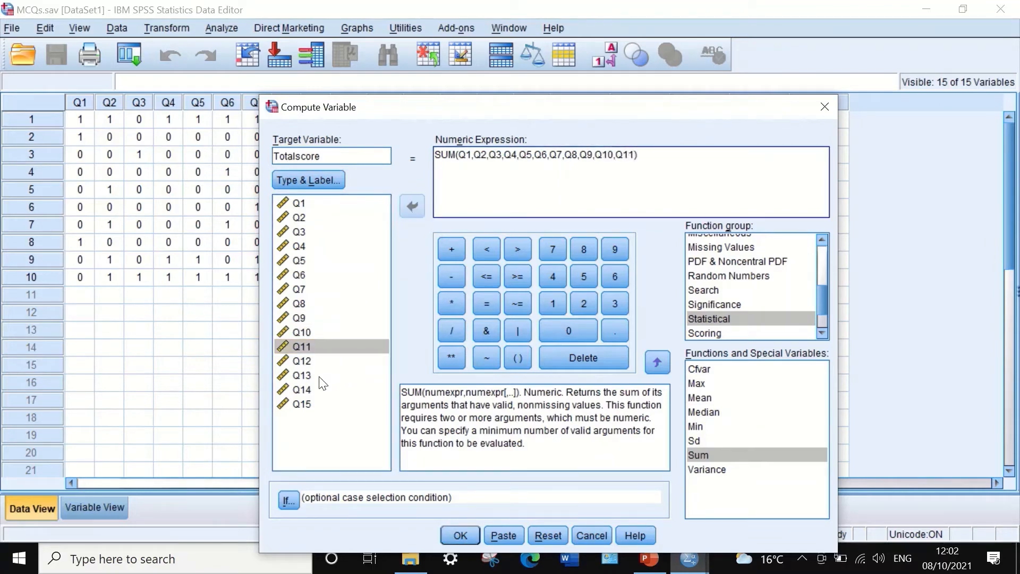
{"action": "left_click", "coordinate": [302, 361]}
{"action": "left_click", "coordinate": [415, 207]}
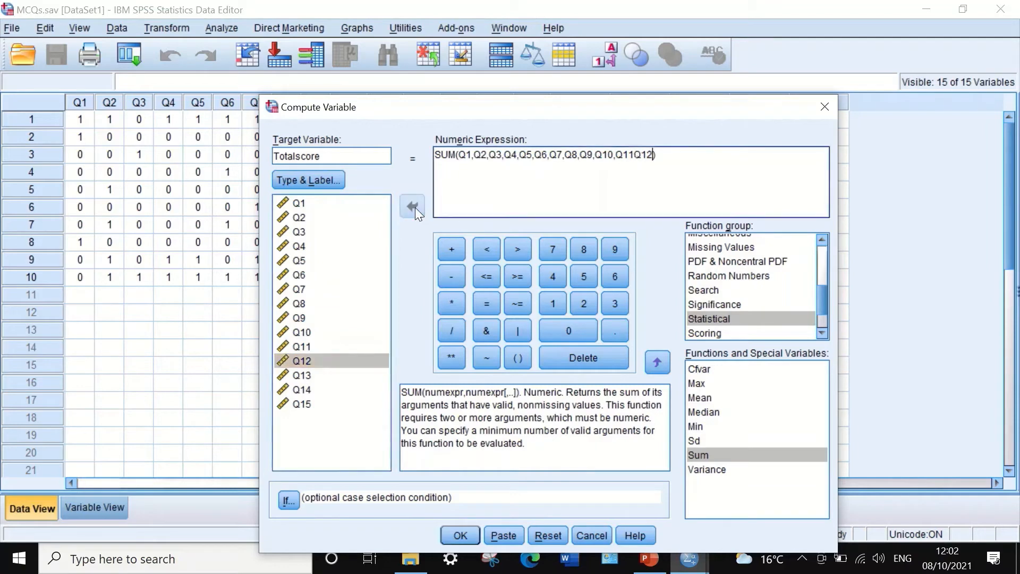
{"action": "left_click", "coordinate": [634, 154]}
{"action": "type", "text": ","}
{"action": "left_click", "coordinate": [656, 154]}
{"action": "type", "text": ","}
Step: Complete the SUM expression with Q13, Q14 and Q15, compute Totalscore, and return to the data set
{"action": "left_click", "coordinate": [301, 375]}
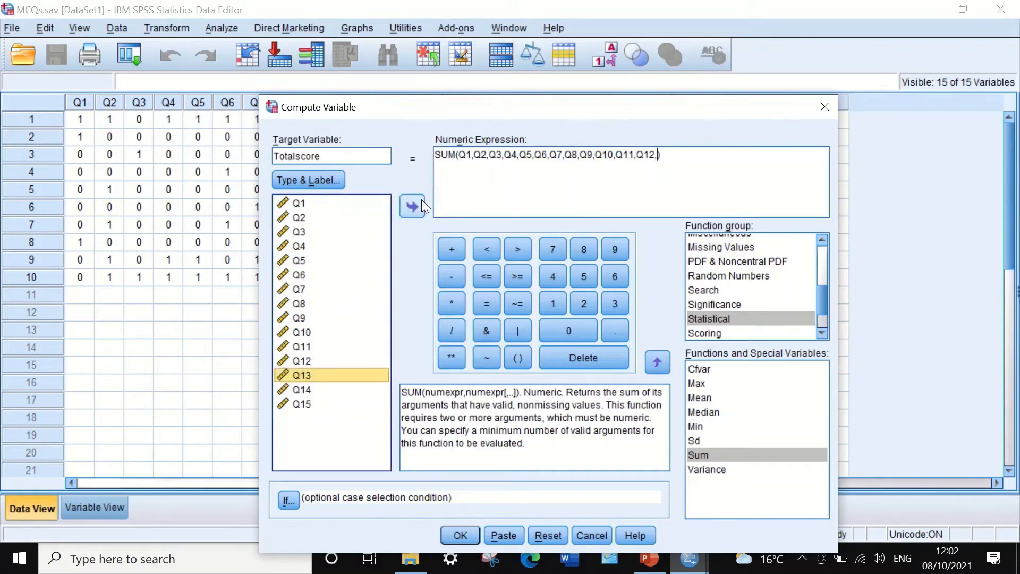
{"action": "left_click", "coordinate": [413, 206]}
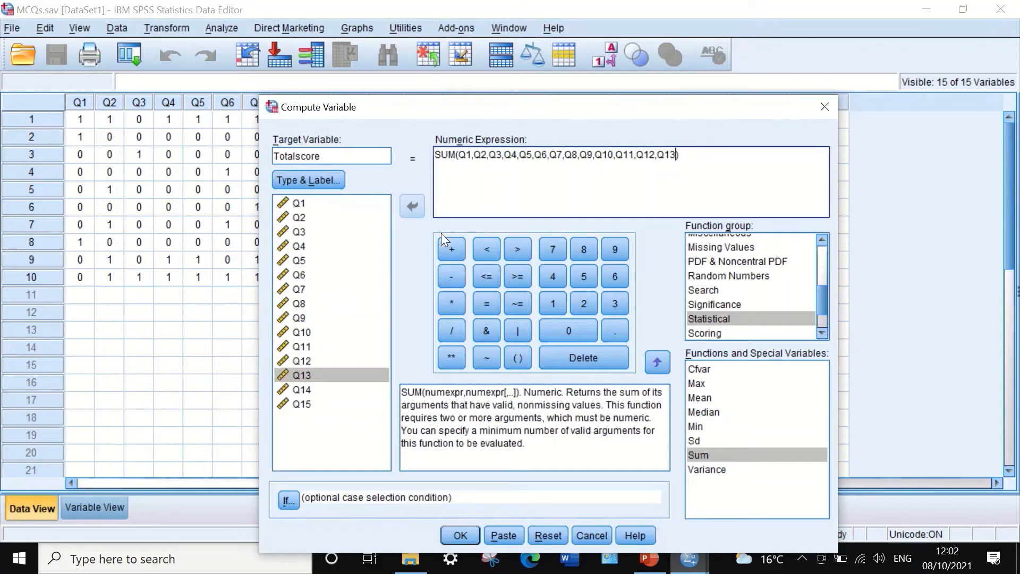
{"action": "left_click", "coordinate": [300, 389]}
{"action": "left_click", "coordinate": [413, 206]}
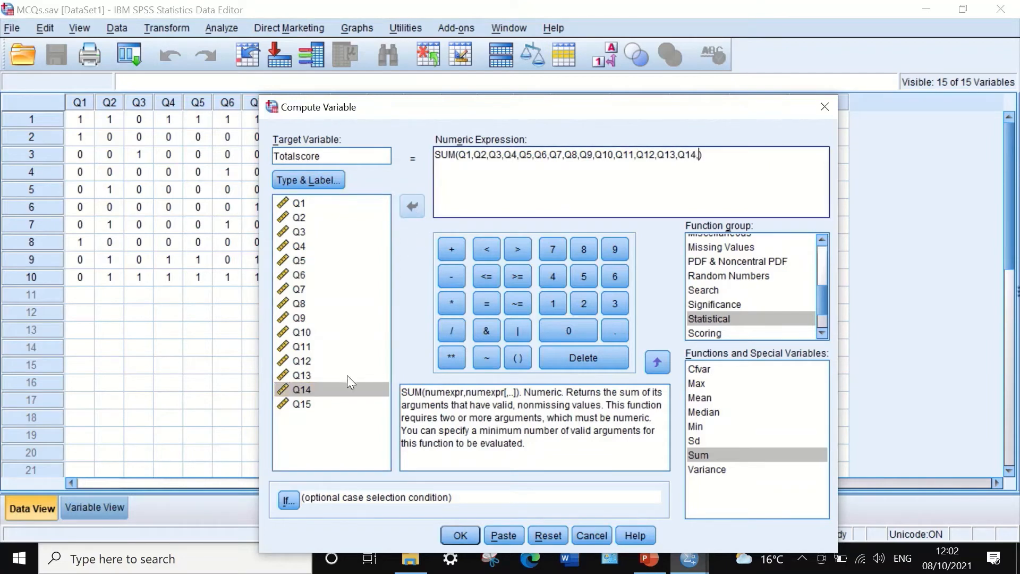
{"action": "left_click", "coordinate": [302, 405]}
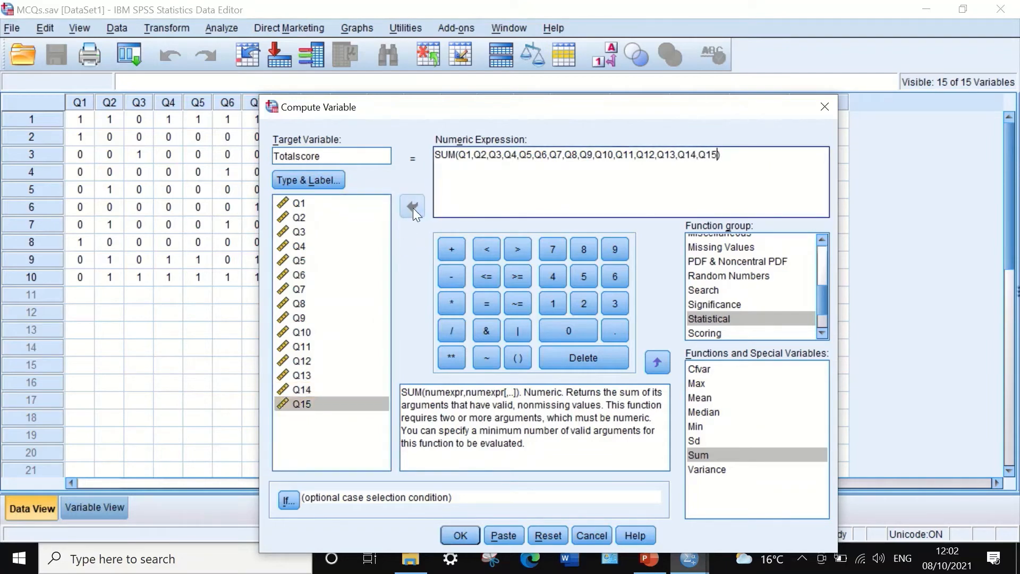
{"action": "left_click", "coordinate": [453, 535]}
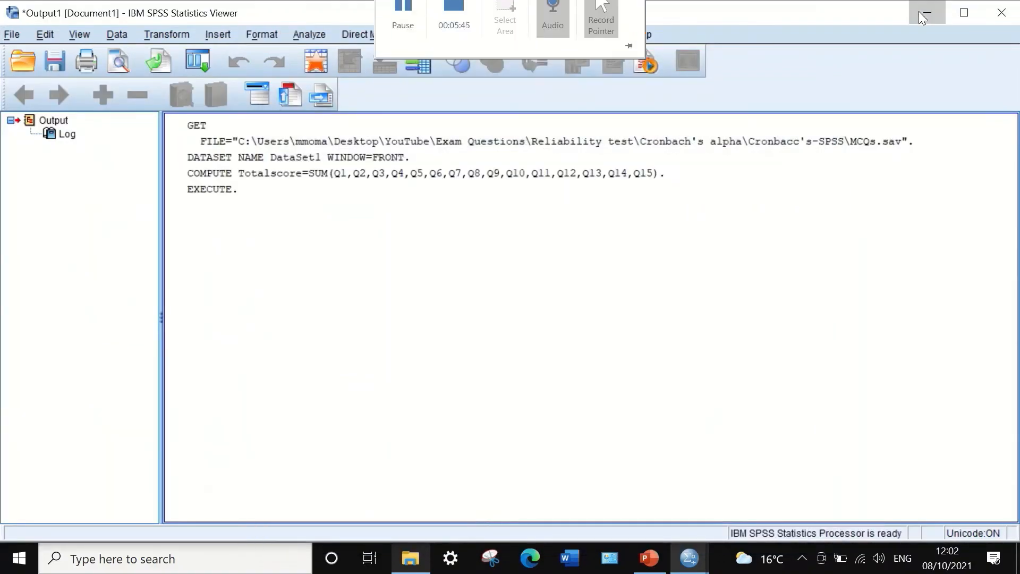
{"action": "left_click", "coordinate": [927, 12]}
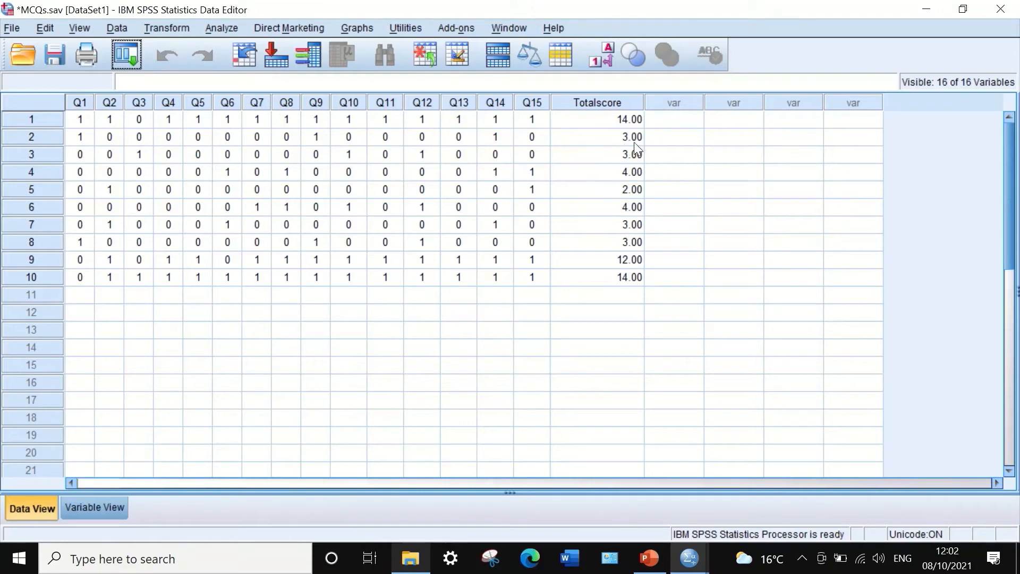
Step: Narrow the Totalscore column and set the variable's decimals to 0
{"action": "left_click_drag", "start_coordinate": [642, 101], "coordinate": [622, 101]}
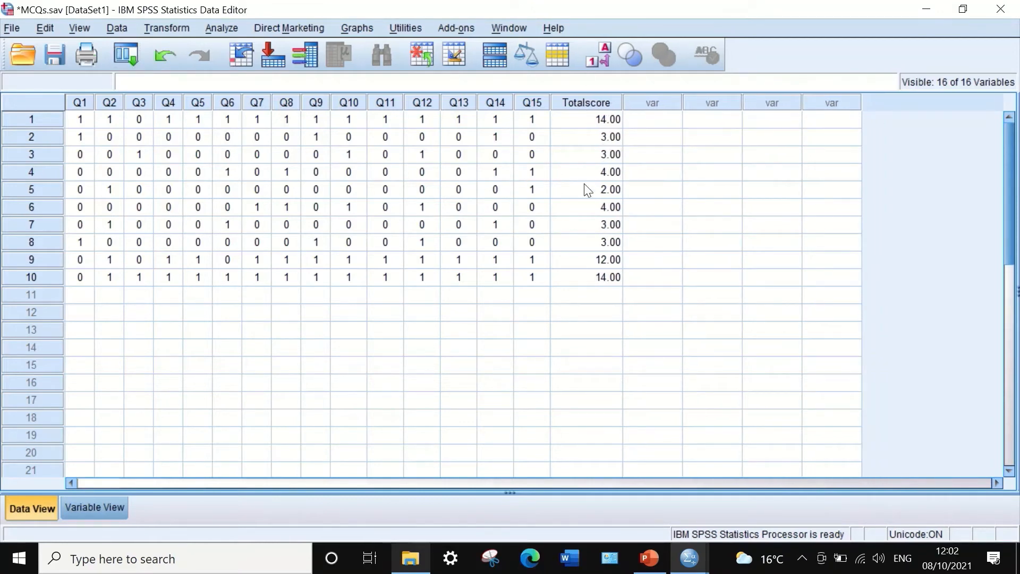
{"action": "left_click", "coordinate": [94, 506]}
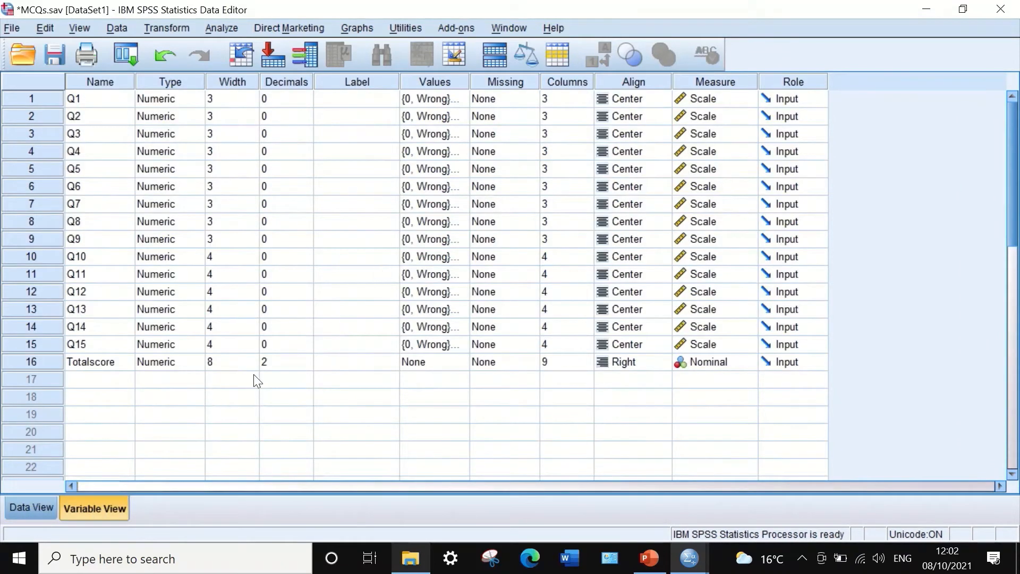
{"action": "left_click", "coordinate": [282, 367]}
{"action": "left_click", "coordinate": [306, 365]}
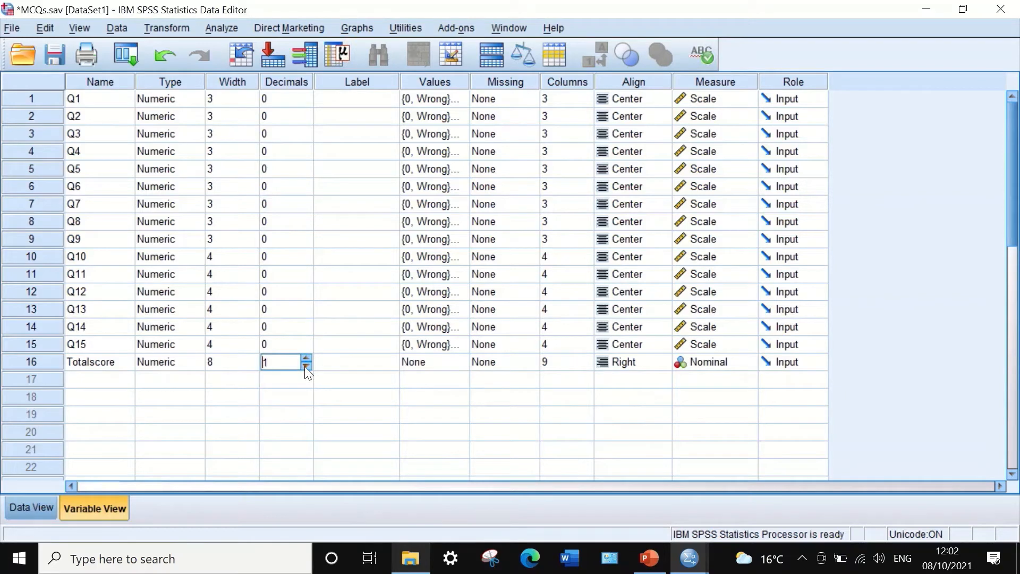
{"action": "left_click", "coordinate": [306, 365]}
Step: Set the measurement level of Totalscore to Scale and its alignment to Center
{"action": "left_click", "coordinate": [722, 360]}
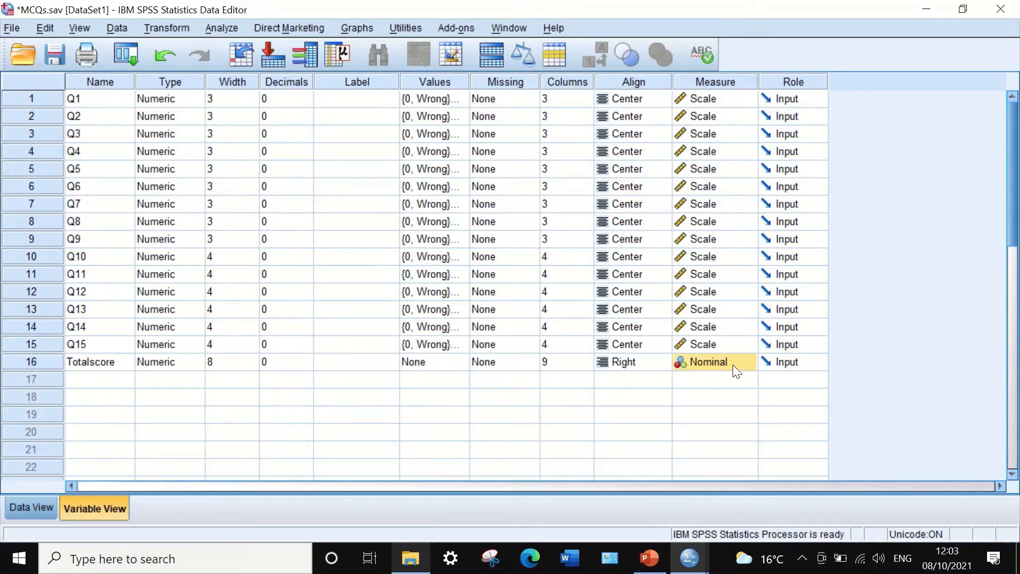
{"action": "left_click", "coordinate": [733, 362]}
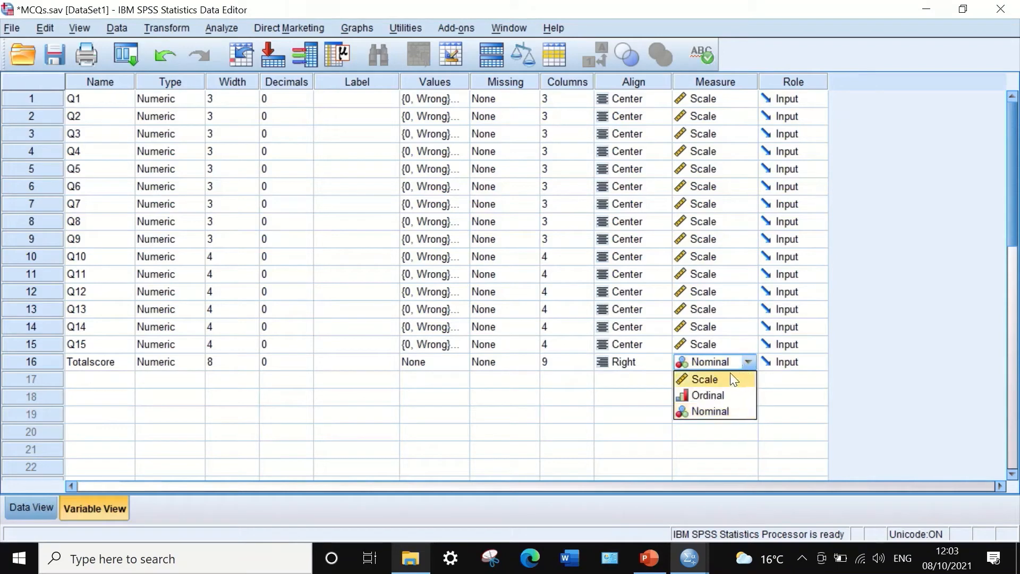
{"action": "left_click", "coordinate": [712, 380]}
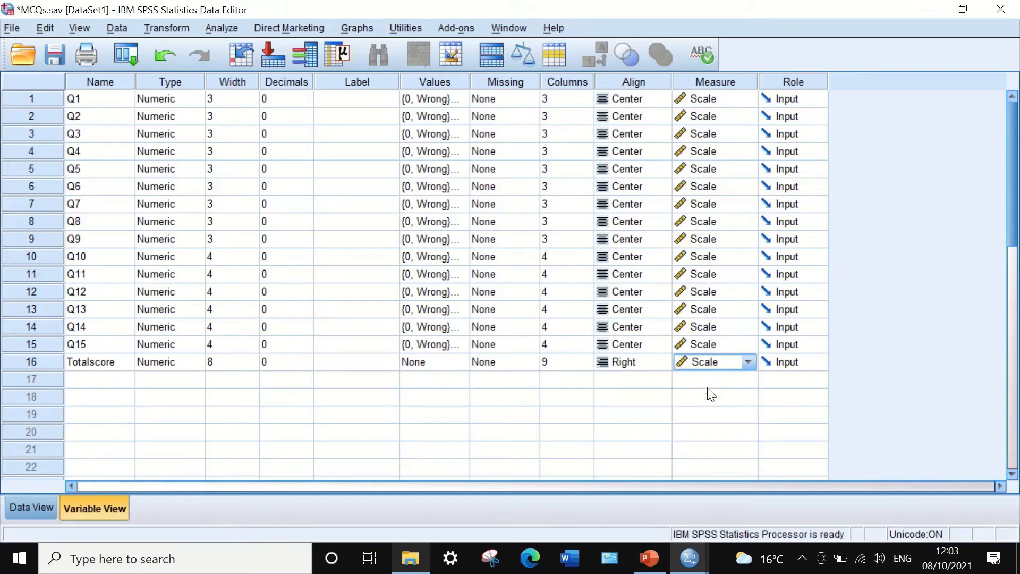
{"action": "left_click", "coordinate": [632, 366]}
{"action": "left_click", "coordinate": [628, 367]}
{"action": "left_click", "coordinate": [625, 364]}
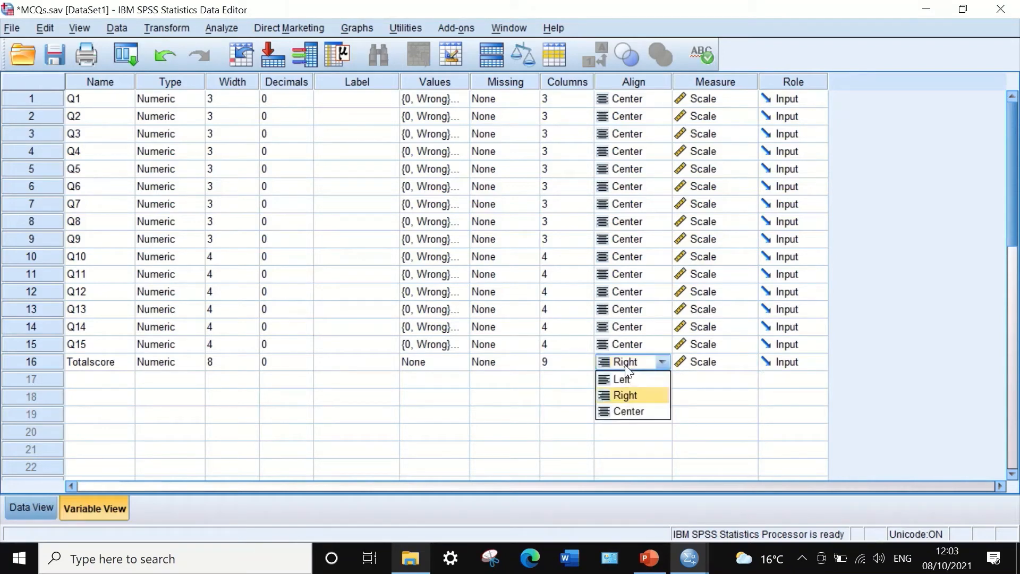
{"action": "left_click", "coordinate": [625, 410]}
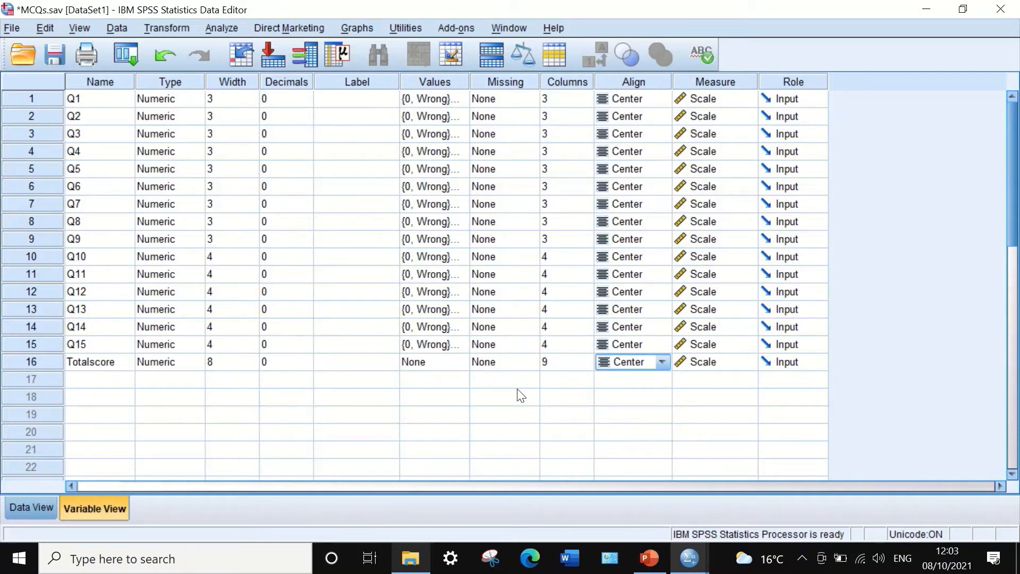
Step: Set the column width of Totalscore to 4 and return to the data values
{"action": "left_click", "coordinate": [583, 364]}
{"action": "left_click", "coordinate": [586, 366]}
{"action": "left_click", "coordinate": [587, 367]}
{"action": "left_click", "coordinate": [587, 366]}
{"action": "left_click", "coordinate": [587, 366]}
{"action": "left_click", "coordinate": [587, 366]}
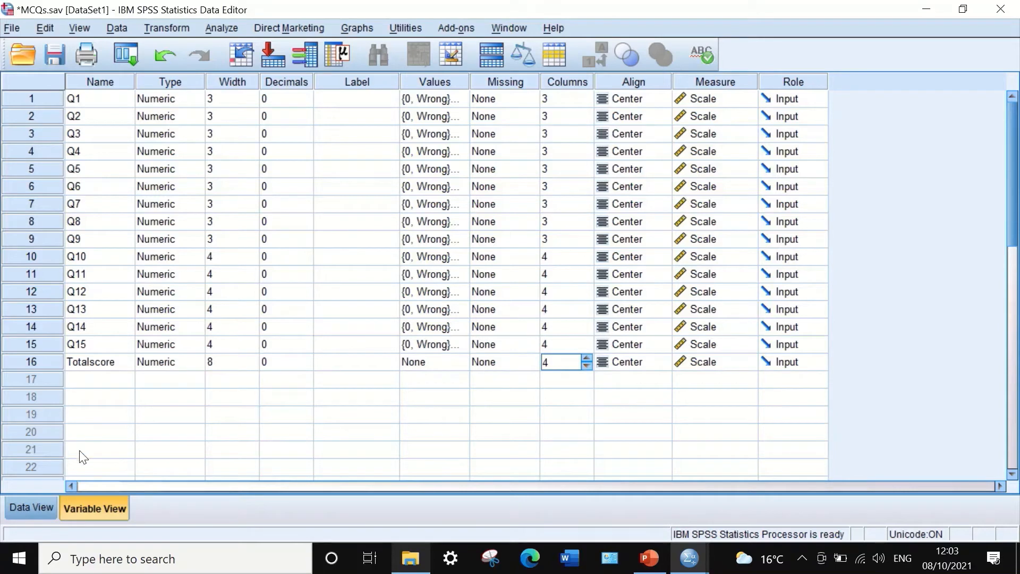
{"action": "left_click", "coordinate": [40, 505]}
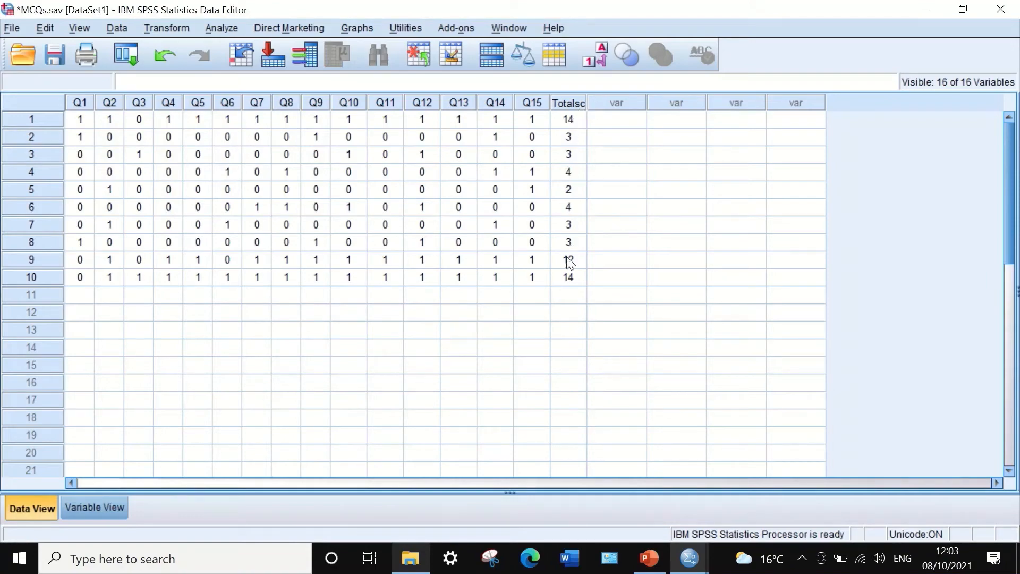
Step: Switch to PowerPoint to review the Cronbach's alpha formula on slide 73, and return to the MCQs data in SPSS
{"action": "left_click", "coordinate": [649, 557]}
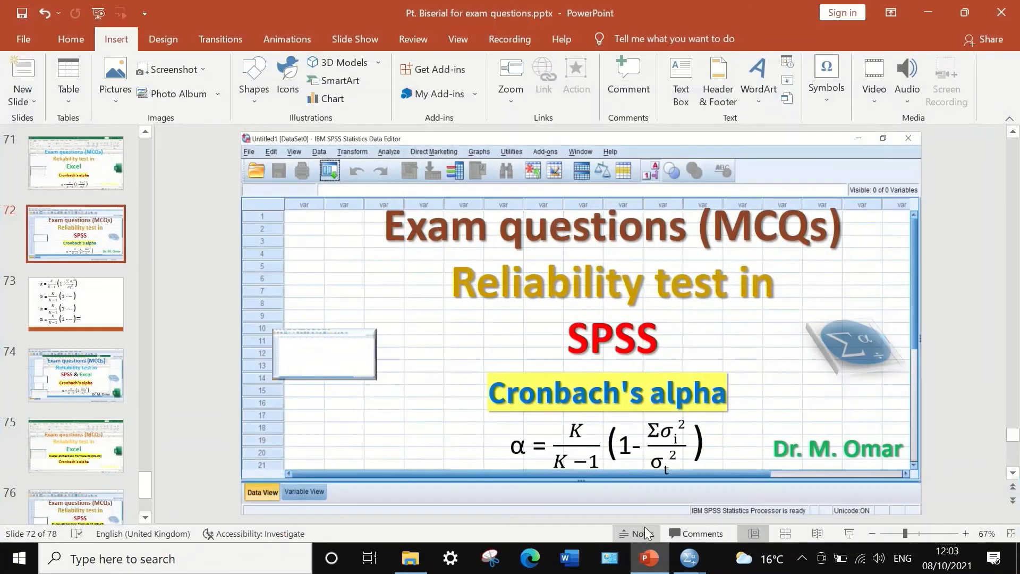
{"action": "left_click", "coordinate": [94, 311]}
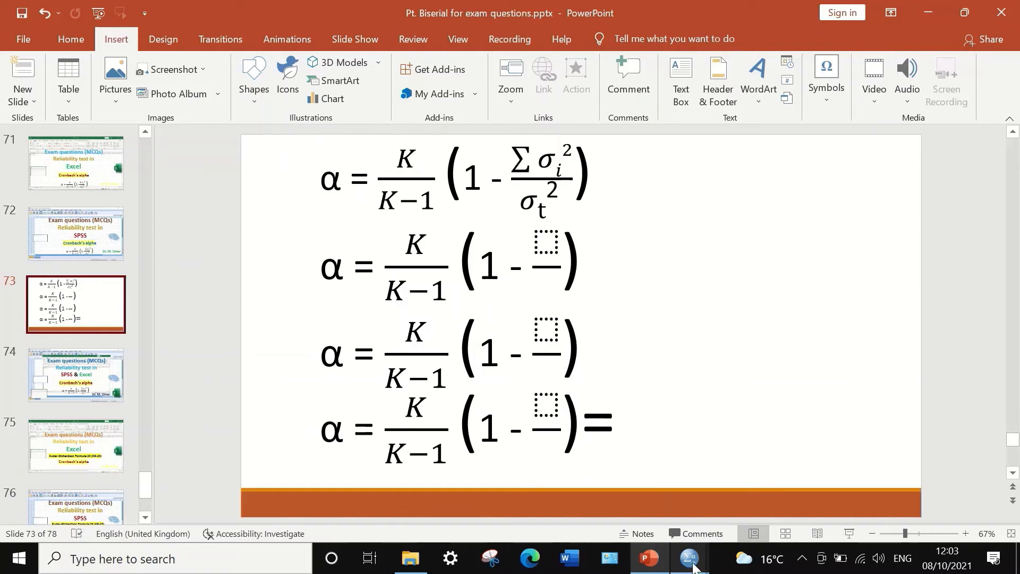
{"action": "mouse_move", "coordinate": [690, 566]}
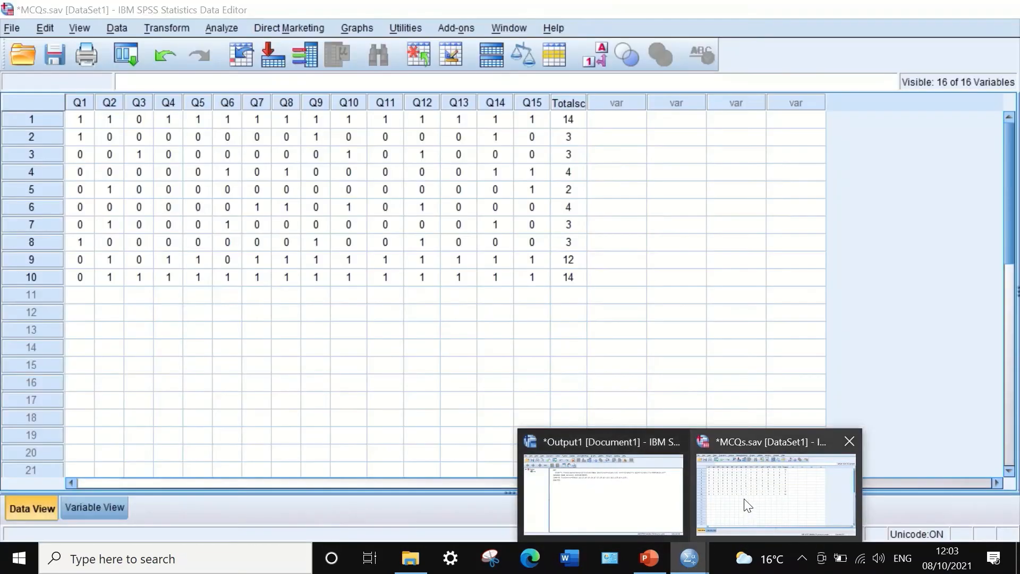
{"action": "left_click", "coordinate": [747, 508]}
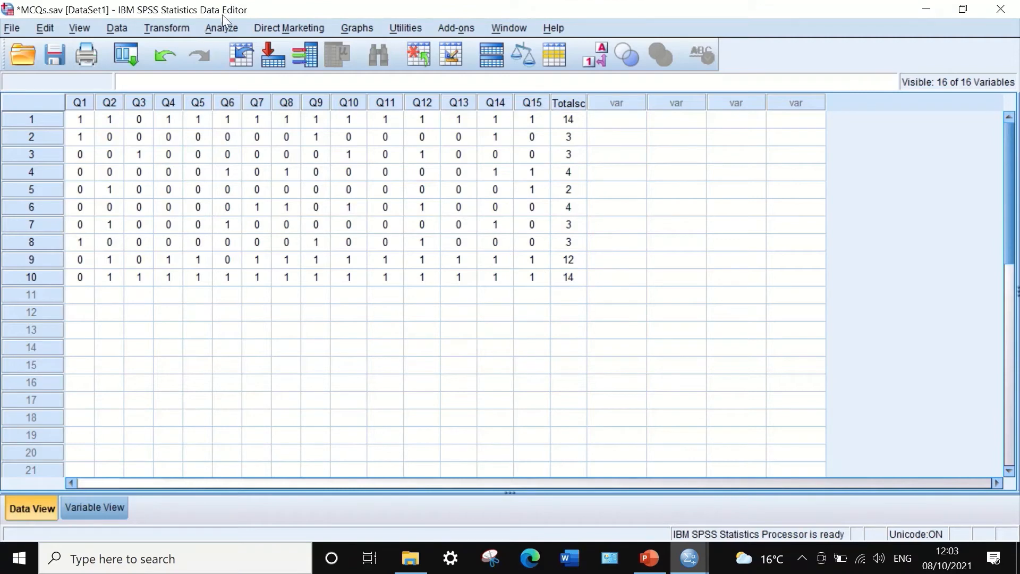
Step: Open the Frequencies analysis and add Totalscore as the variable to analyse
{"action": "left_click", "coordinate": [221, 28]}
{"action": "mouse_move", "coordinate": [232, 66]}
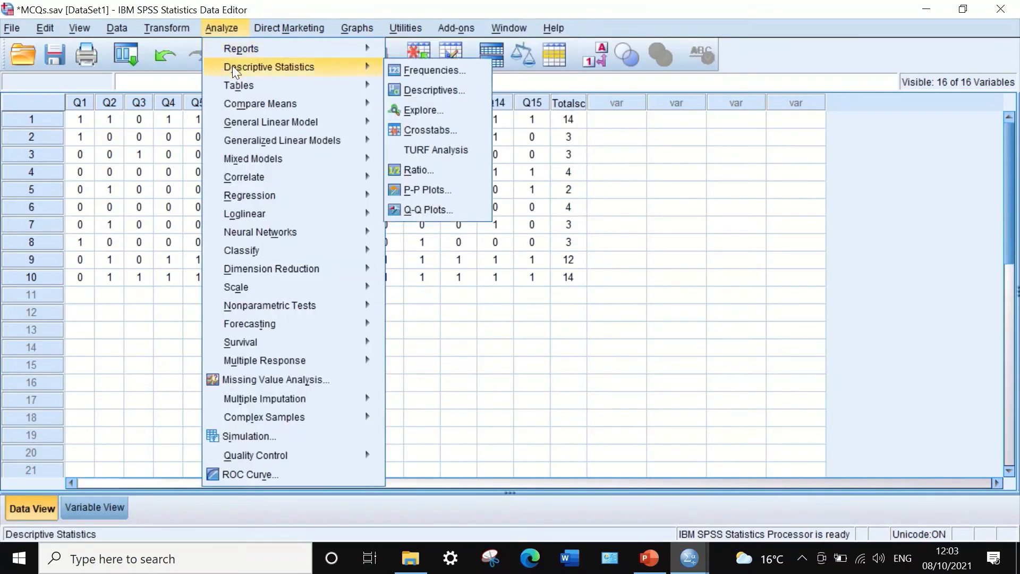
{"action": "left_click", "coordinate": [407, 71]}
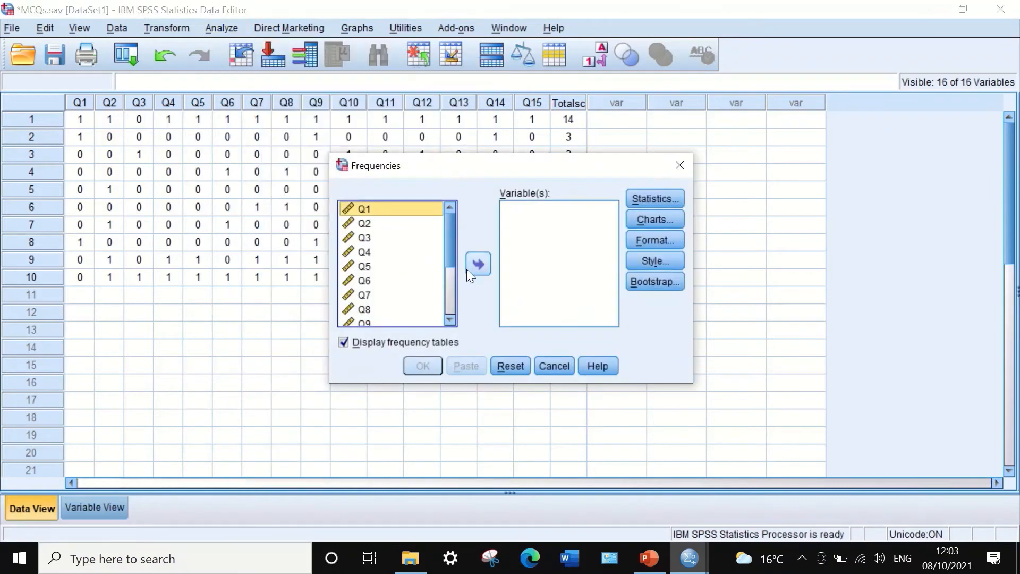
{"action": "left_click_drag", "start_coordinate": [447, 228], "coordinate": [452, 300]}
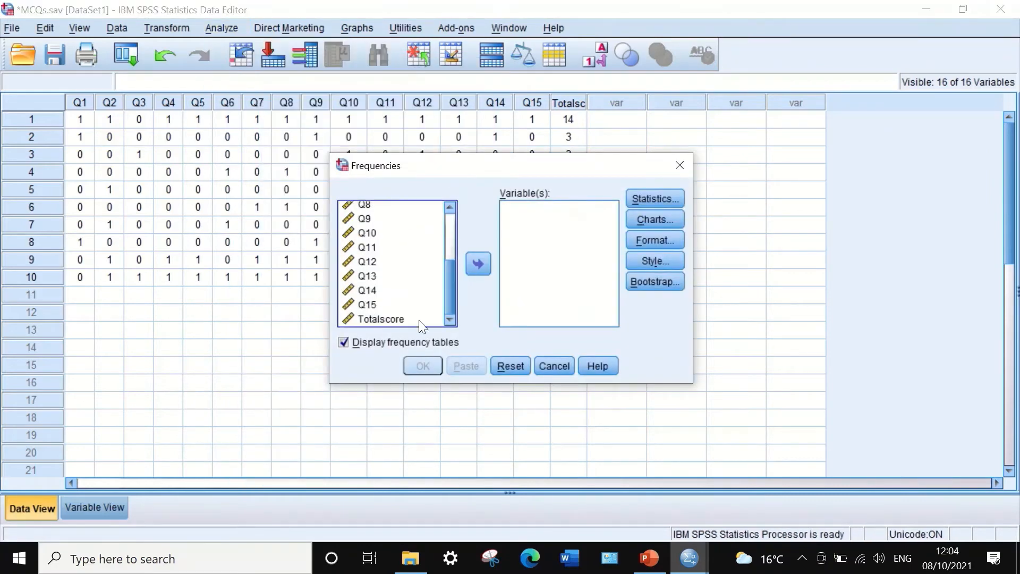
{"action": "left_click", "coordinate": [388, 318]}
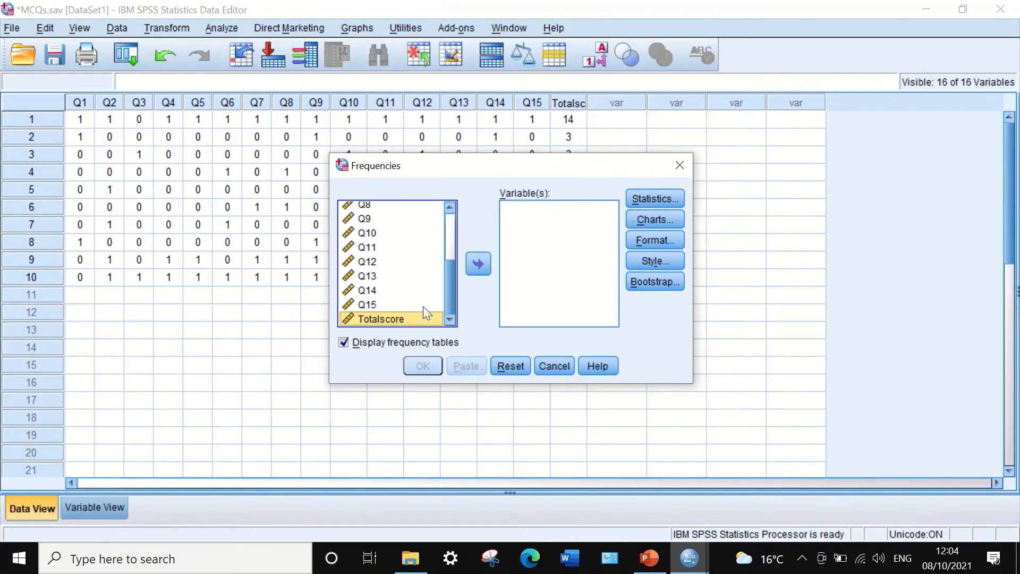
{"action": "left_click_drag", "start_coordinate": [394, 320], "coordinate": [534, 225]}
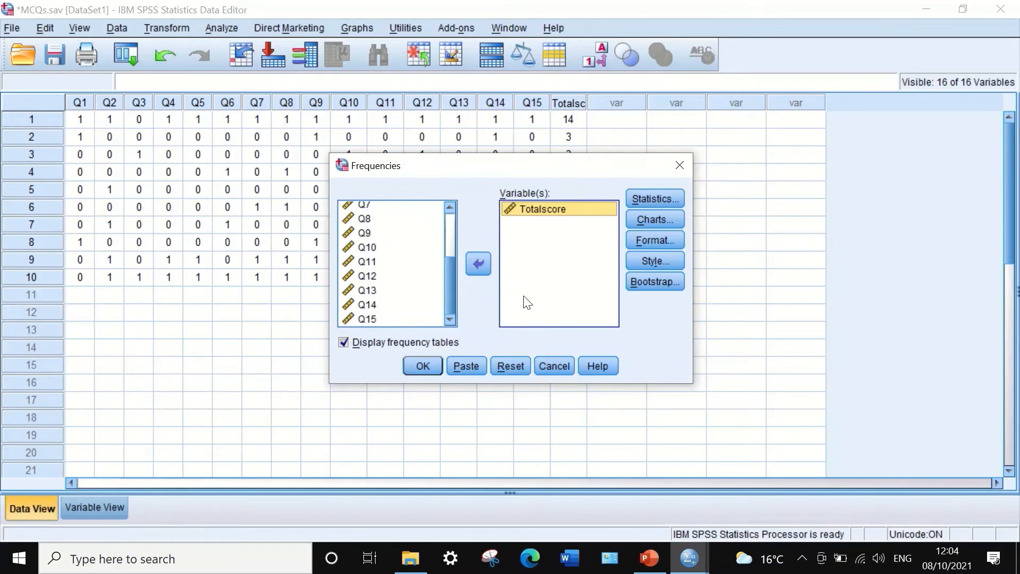
Step: Request only the variance statistic for Totalscore, run the Frequencies analysis and review its output
{"action": "left_click", "coordinate": [652, 192]}
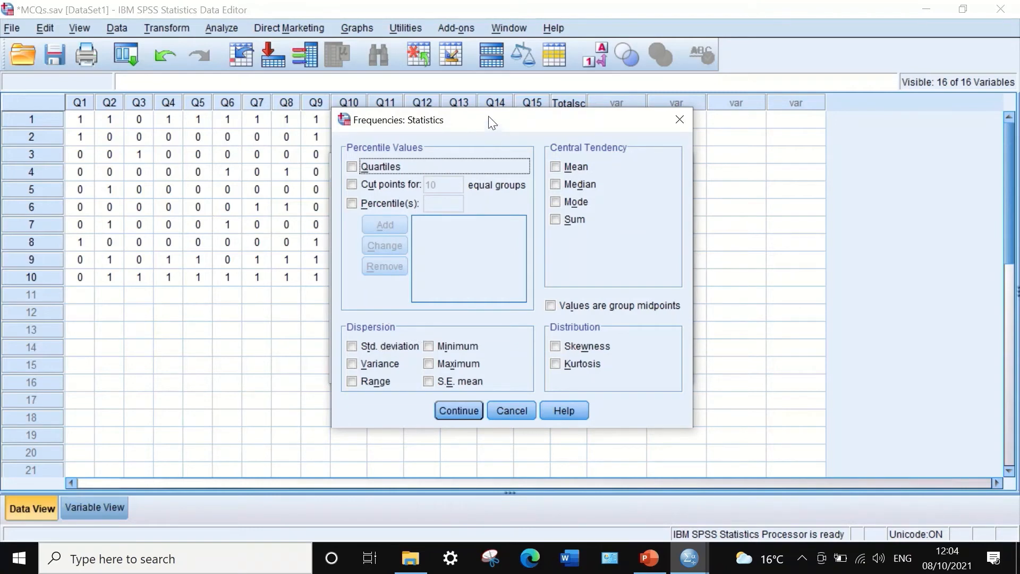
{"action": "left_click", "coordinate": [350, 363]}
{"action": "left_click", "coordinate": [469, 418]}
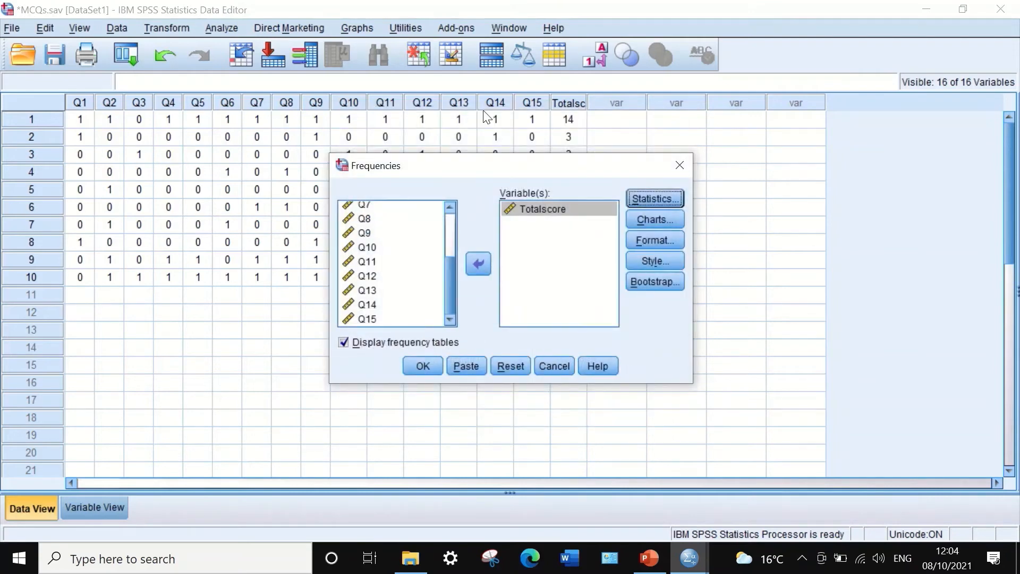
{"action": "left_click", "coordinate": [422, 366]}
{"action": "scroll", "coordinate": [354, 291], "scroll_direction": "down", "scroll_amount": 1}
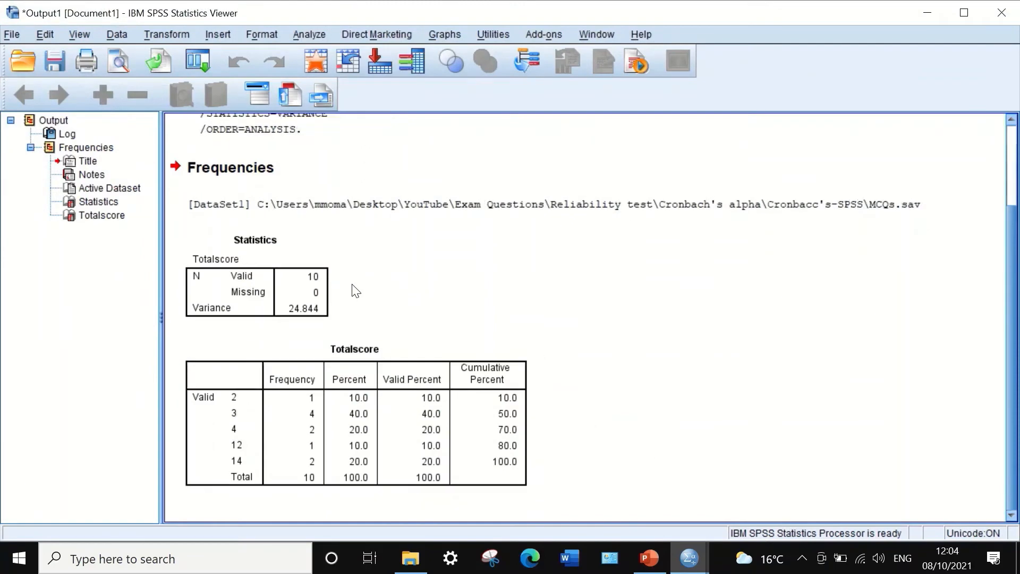
{"action": "scroll", "coordinate": [365, 298], "scroll_direction": "up", "scroll_amount": 3}
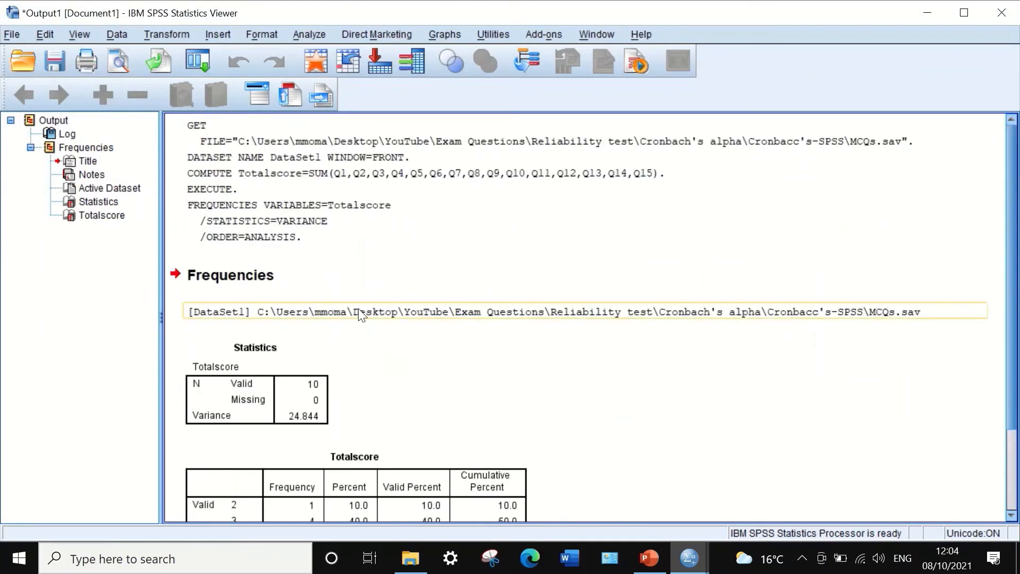
{"action": "scroll", "coordinate": [334, 380], "scroll_direction": "down", "scroll_amount": 2}
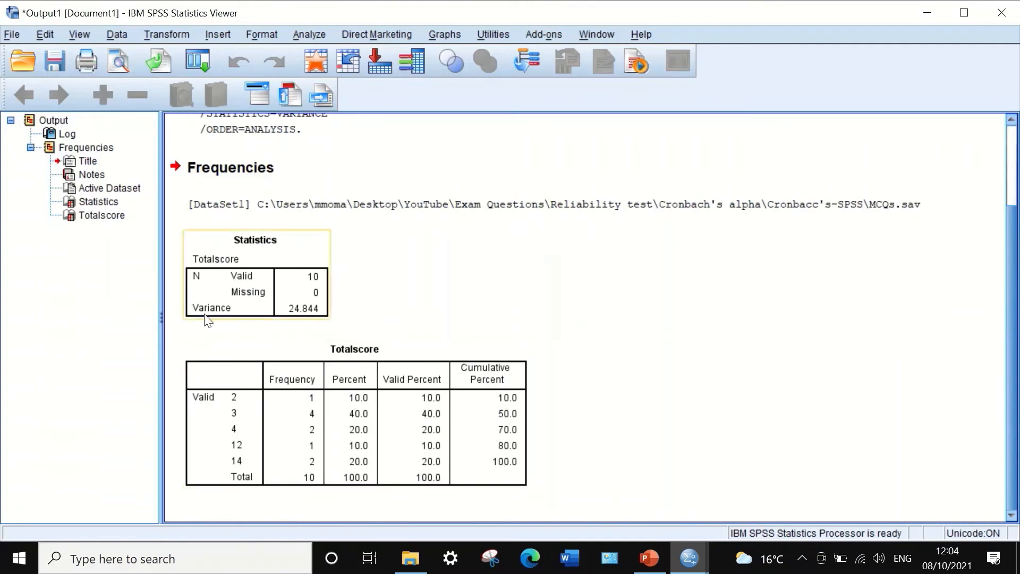
Step: Open the Statistics output table for editing and copy the Totalscore variance value
{"action": "left_click", "coordinate": [307, 317]}
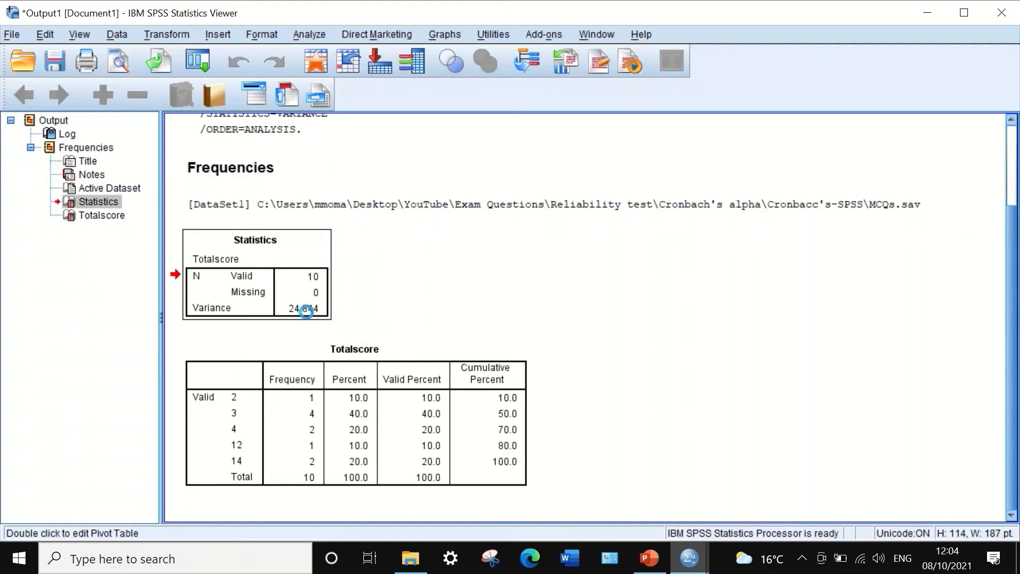
{"action": "double_click", "coordinate": [311, 317]}
{"action": "left_click", "coordinate": [311, 315]}
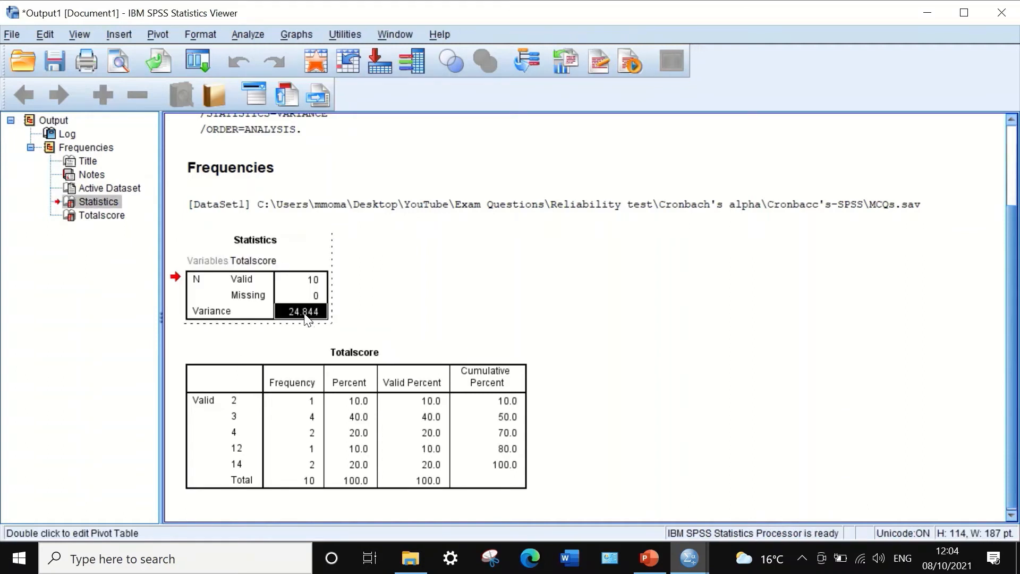
{"action": "right_click", "coordinate": [299, 313]}
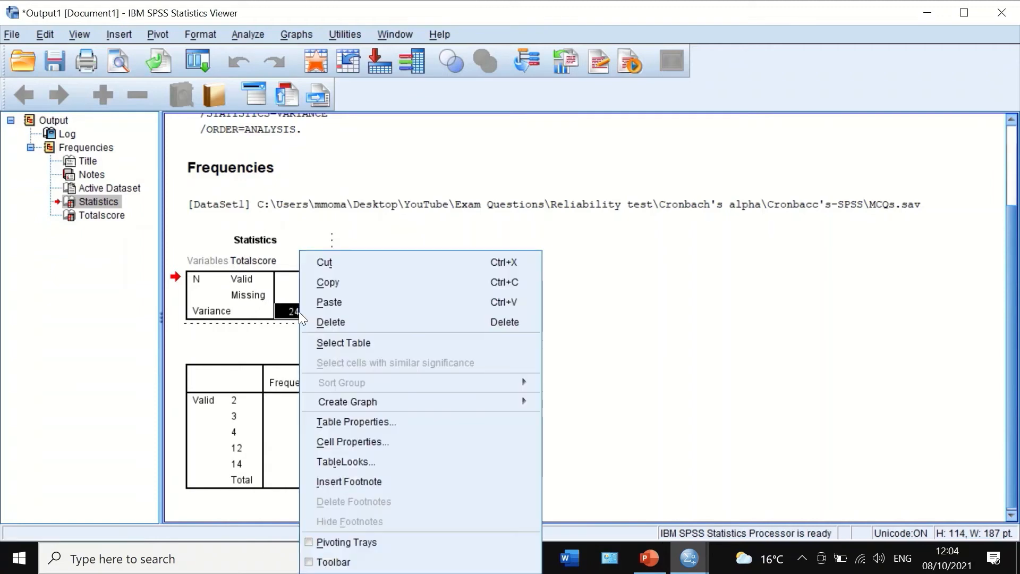
{"action": "left_click", "coordinate": [330, 282]}
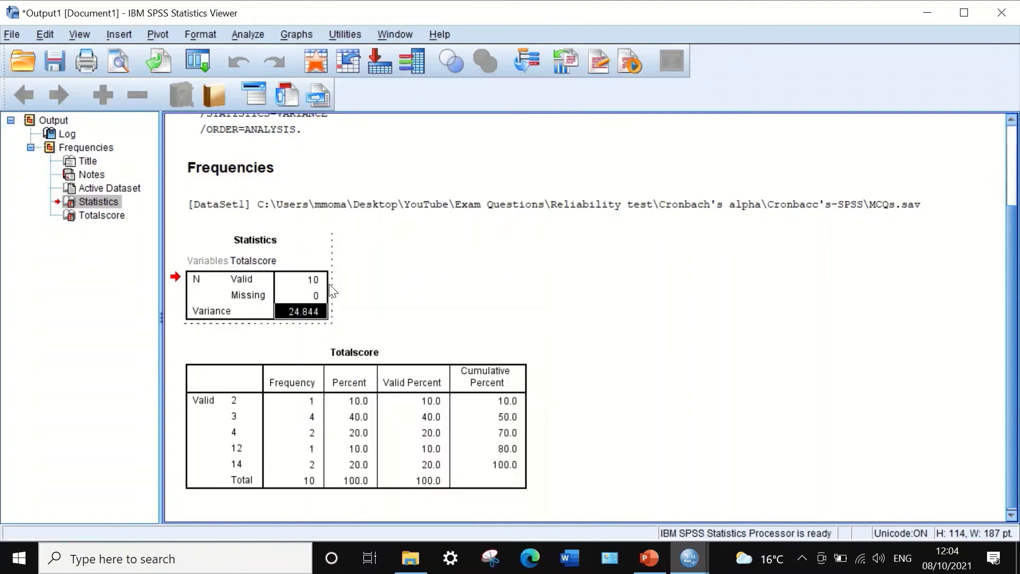
Step: Switch to PowerPoint and paste the variance as text into the second alpha formula's denominator, shortened to 24.84
{"action": "left_click", "coordinate": [649, 558]}
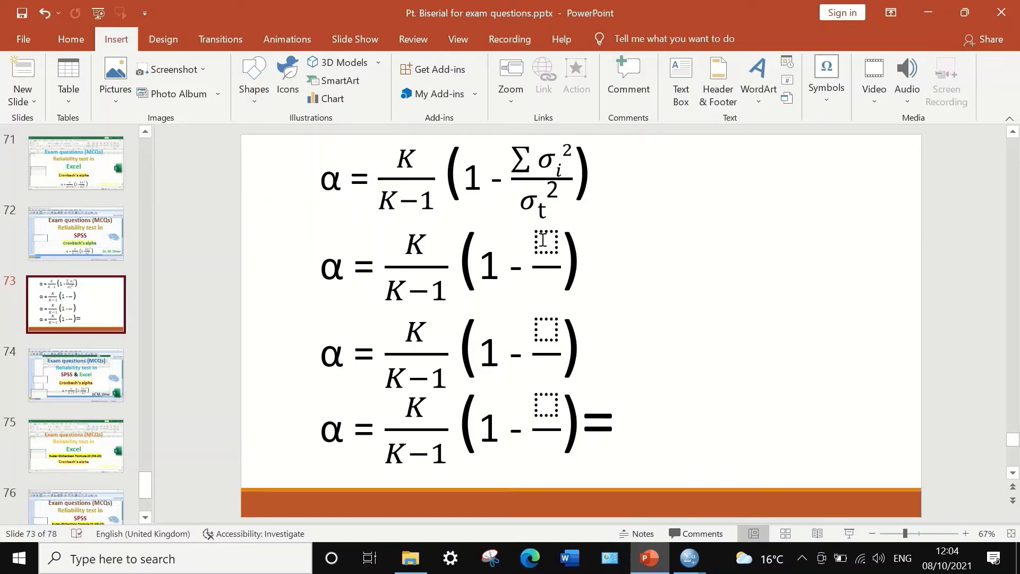
{"action": "left_click", "coordinate": [543, 286]}
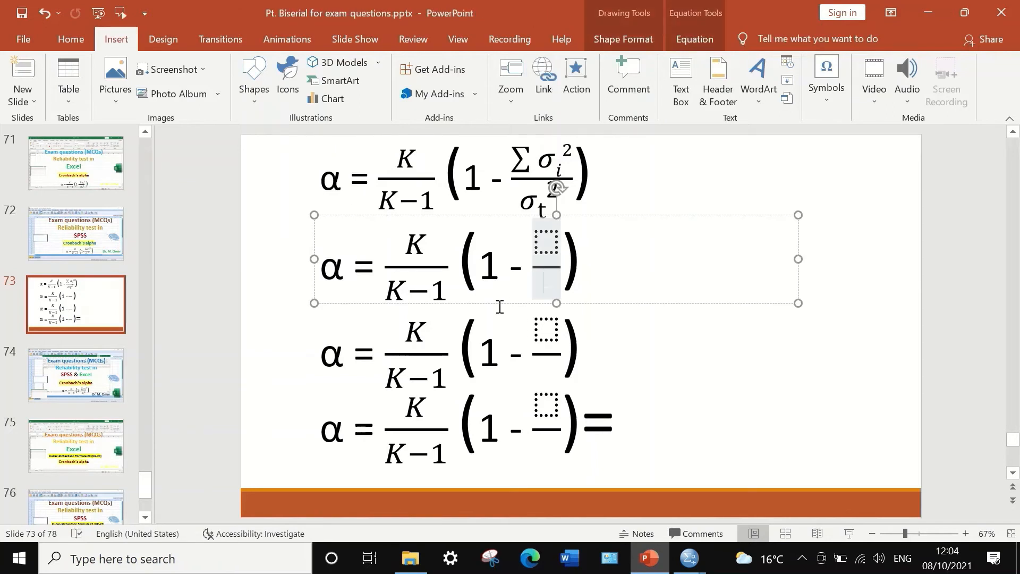
{"action": "right_click", "coordinate": [547, 285]}
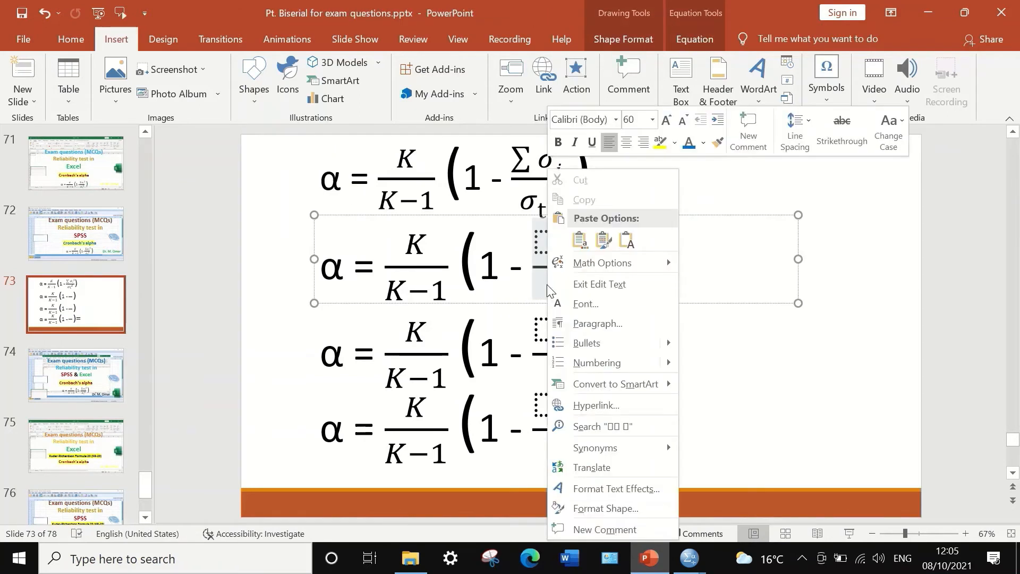
{"action": "left_click", "coordinate": [627, 242]}
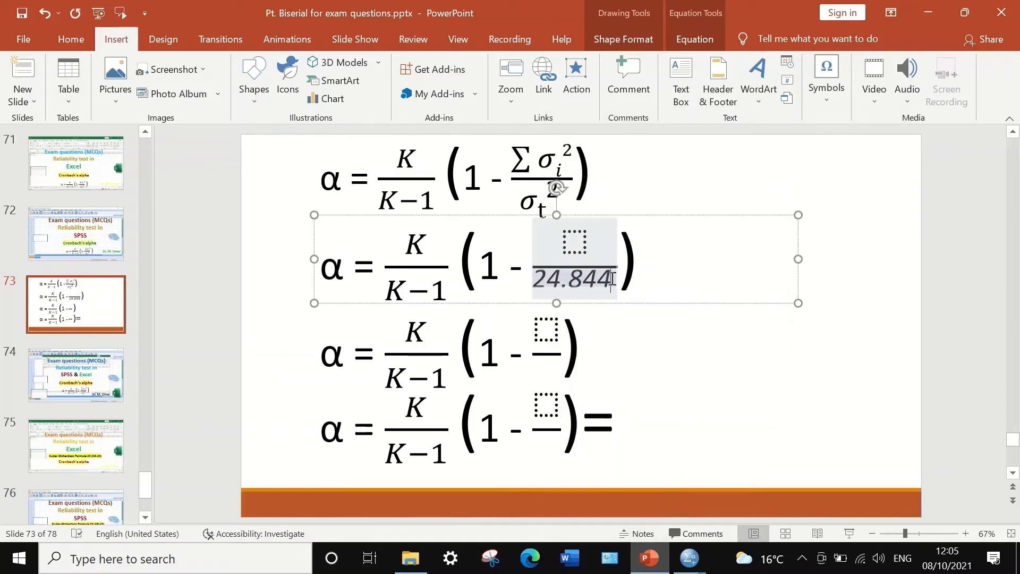
{"action": "key", "text": "BackSpace"}
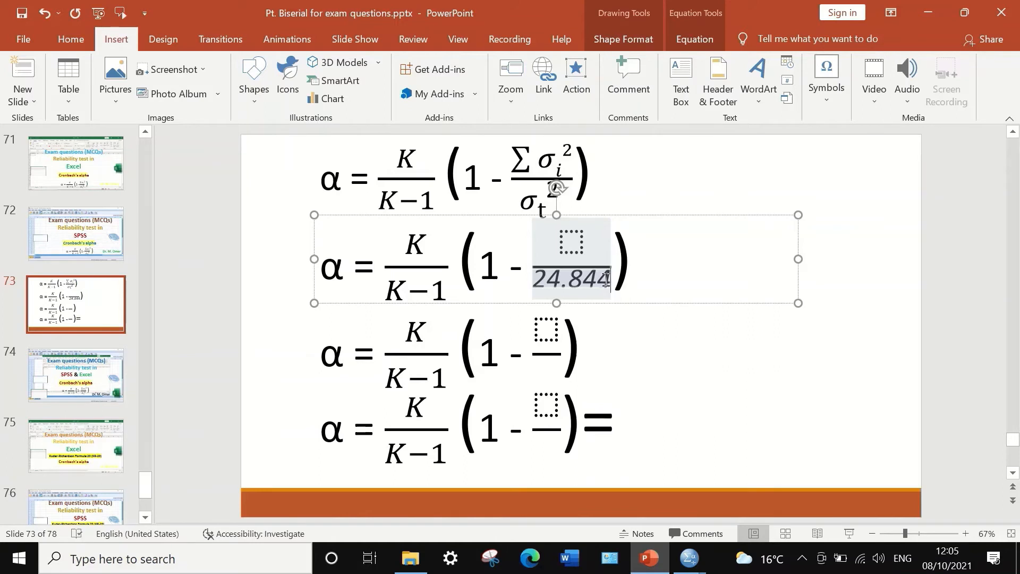
{"action": "key", "text": "BackSpace"}
{"action": "left_click", "coordinate": [629, 332]}
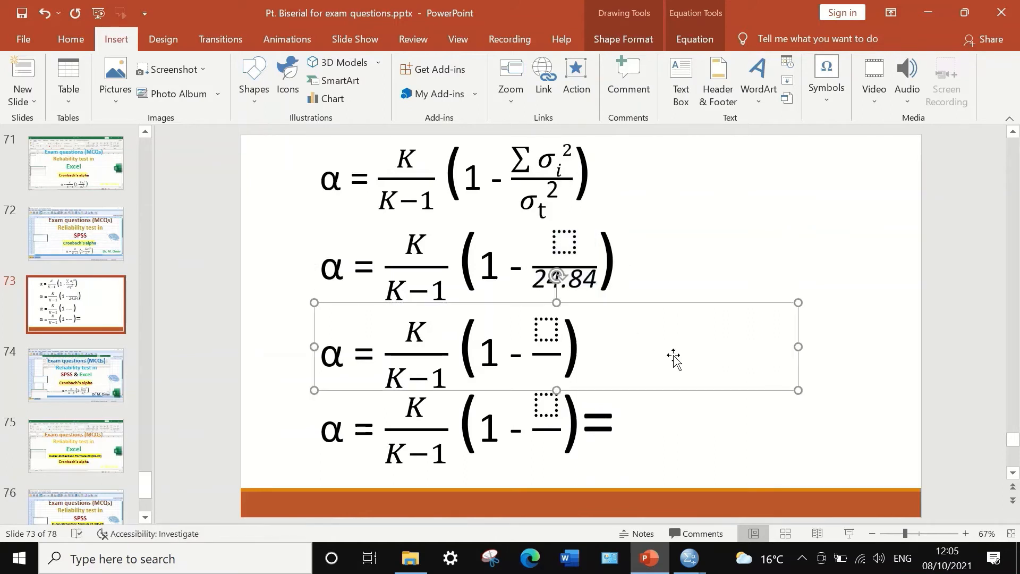
{"action": "left_click", "coordinate": [609, 261]}
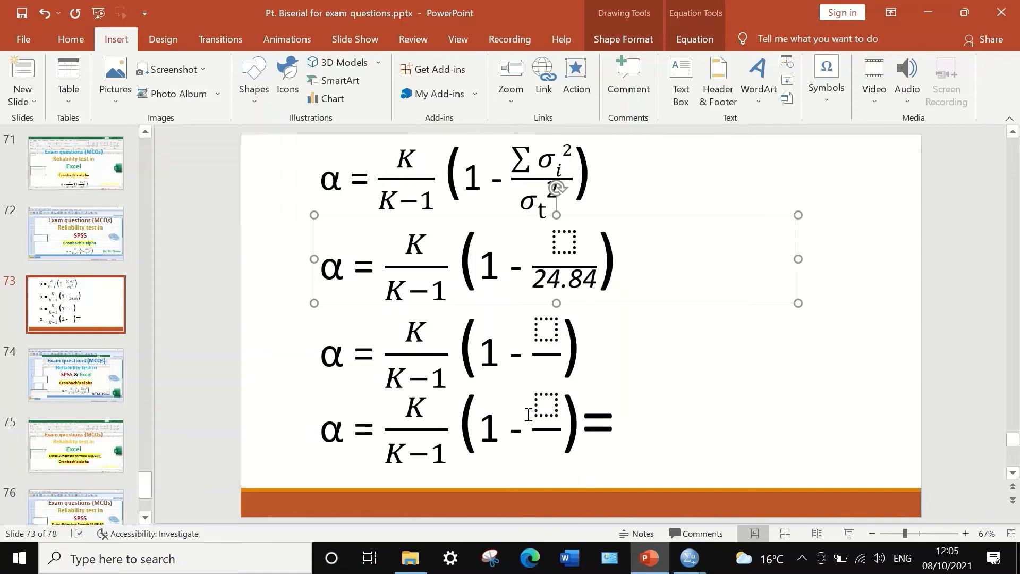
Step: Return to the MCQs data in SPSS and transpose all variables, Q1 to Q15 and Totalscore, into a new dataset
{"action": "mouse_move", "coordinate": [689, 552]}
{"action": "left_click", "coordinate": [717, 493]}
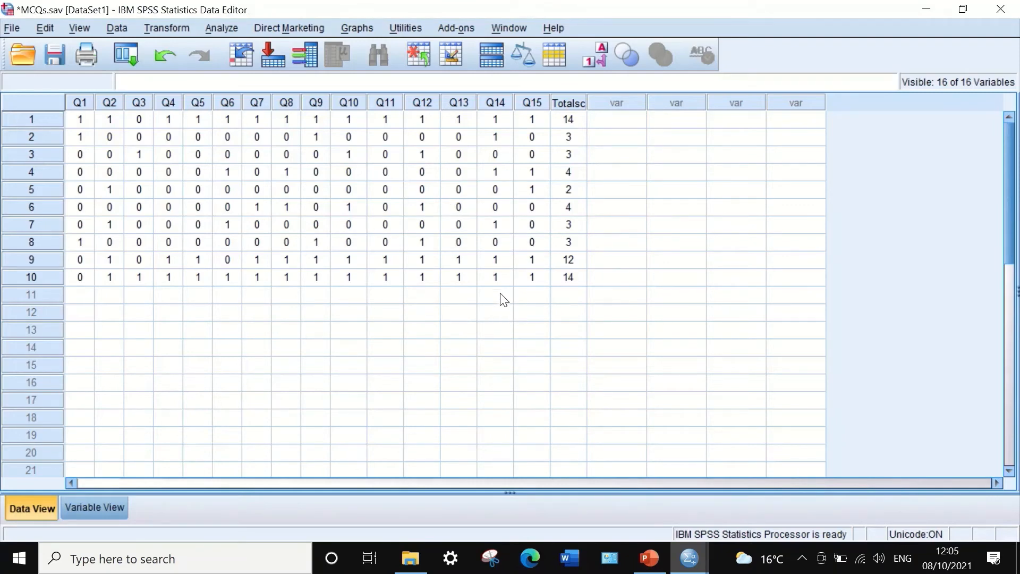
{"action": "left_click", "coordinate": [117, 29]}
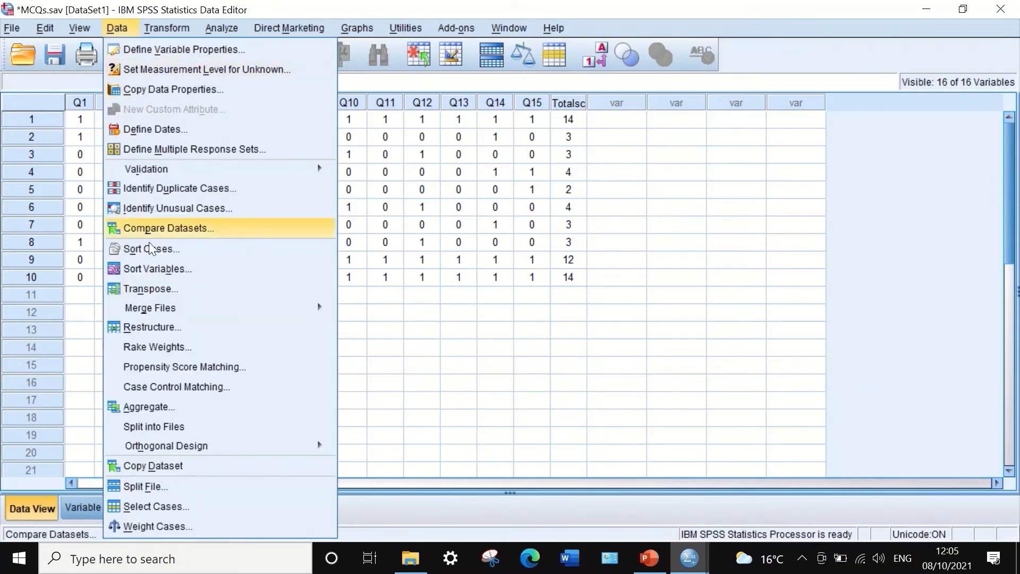
{"action": "left_click", "coordinate": [159, 289]}
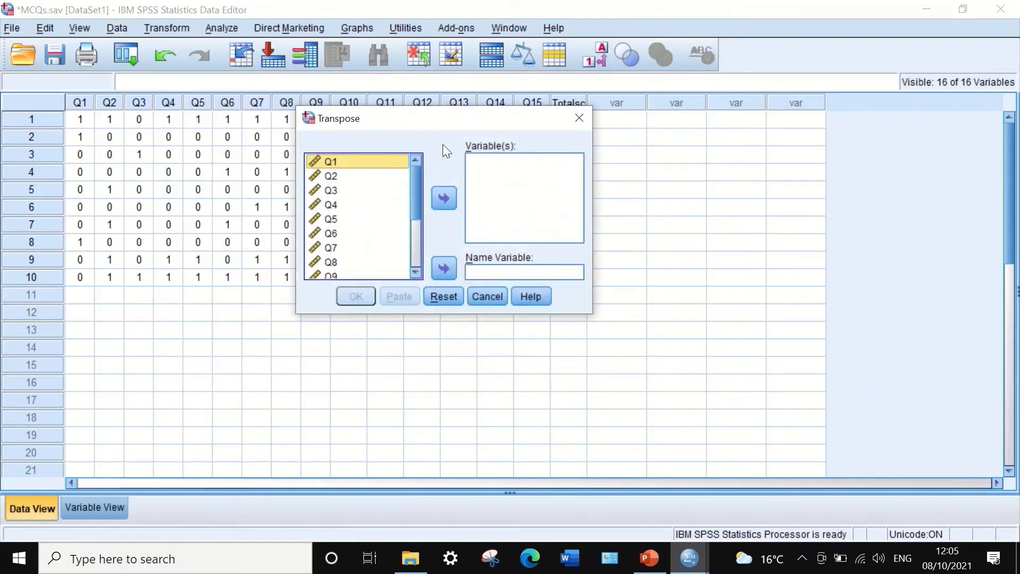
{"action": "left_click_drag", "start_coordinate": [446, 127], "coordinate": [479, 127]}
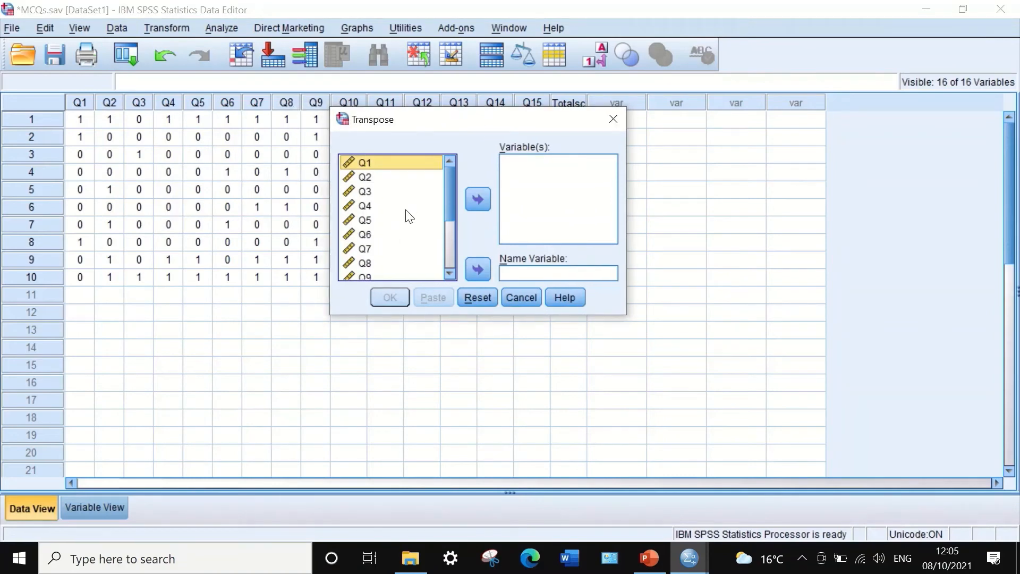
{"action": "left_click_drag", "start_coordinate": [450, 177], "coordinate": [453, 218]}
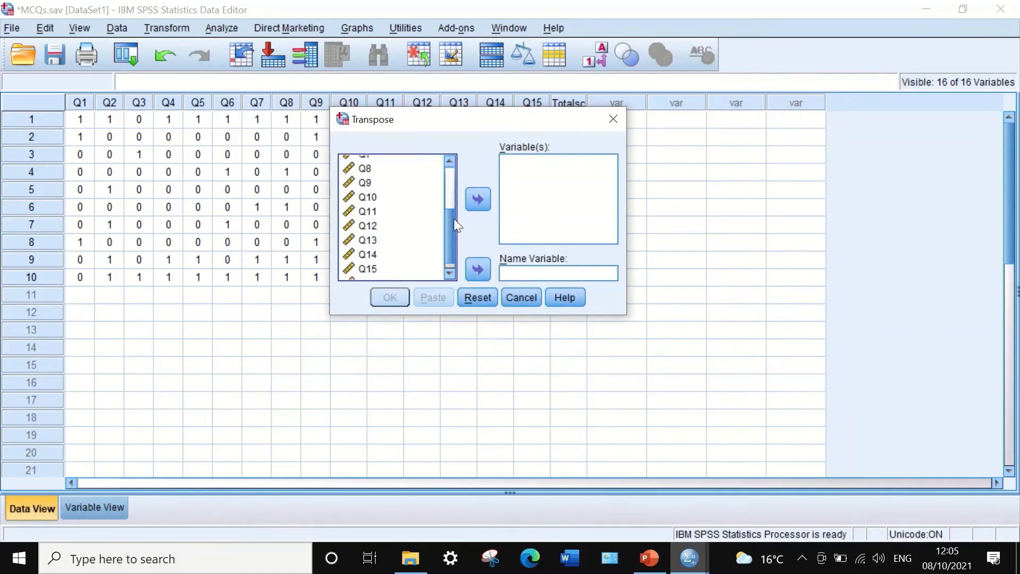
{"action": "left_click", "coordinate": [344, 205]}
{"action": "key", "text": "ctrl+a"}
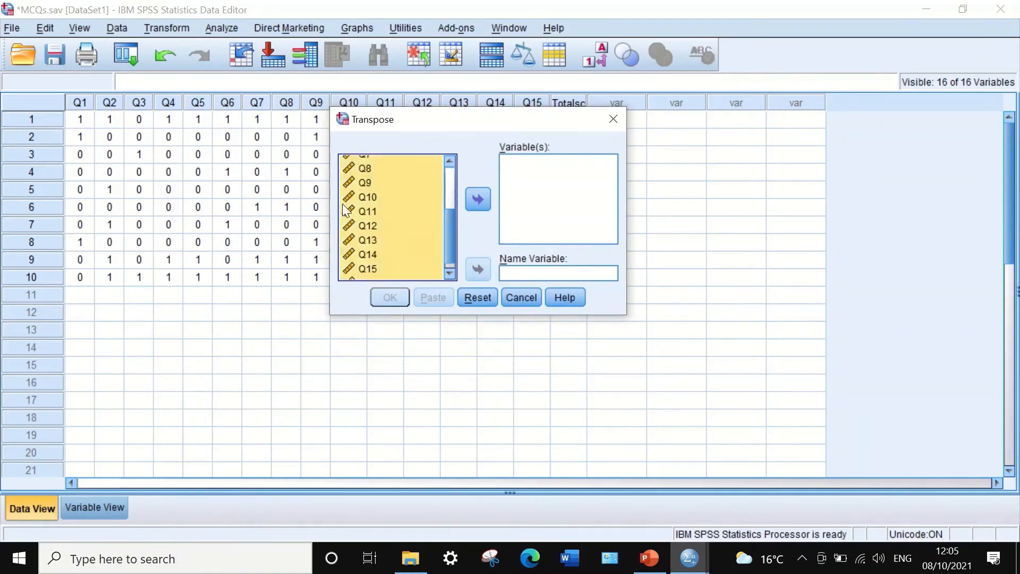
{"action": "left_click", "coordinate": [477, 200]}
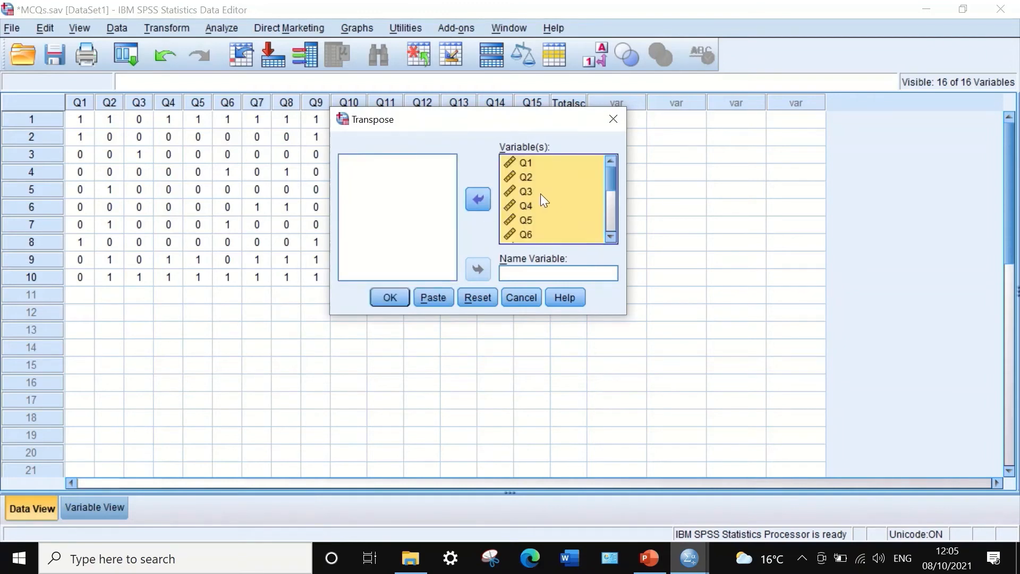
{"action": "left_click_drag", "start_coordinate": [611, 176], "coordinate": [617, 241]}
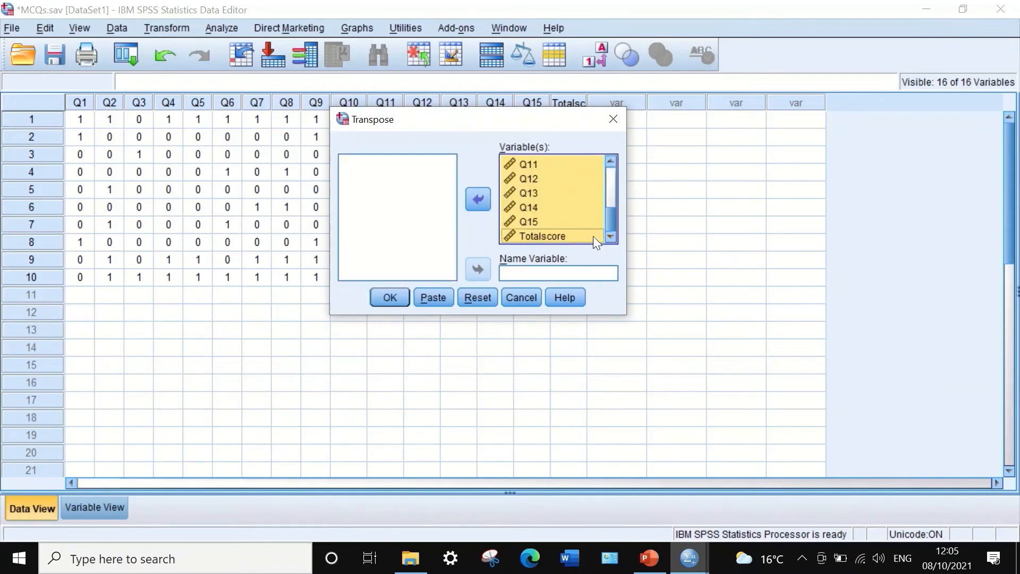
{"action": "left_click", "coordinate": [373, 297]}
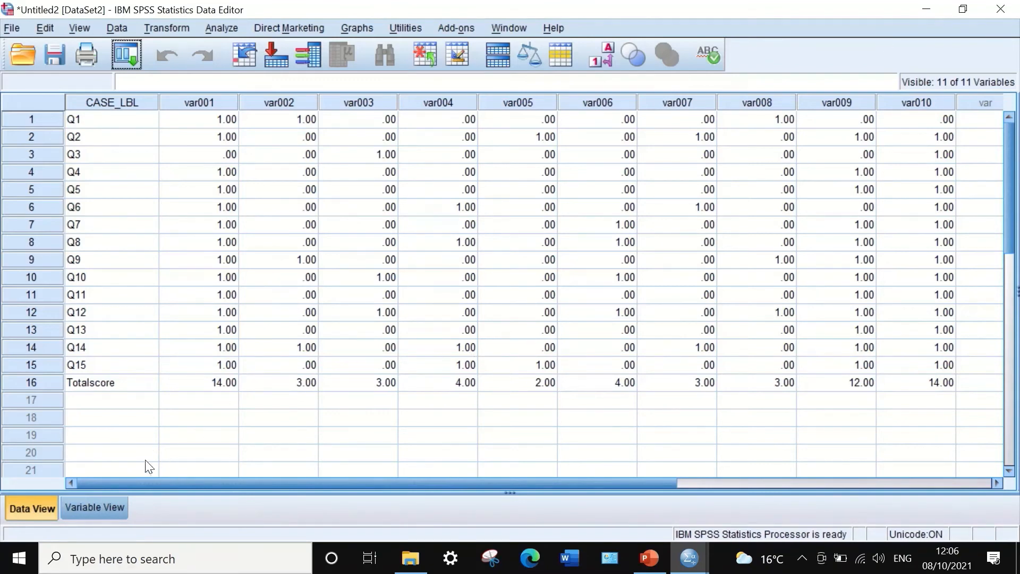
Step: Set the decimals of var001 to 0 in the transposed dataset and copy that setting to var002 through var010
{"action": "left_click", "coordinate": [104, 509]}
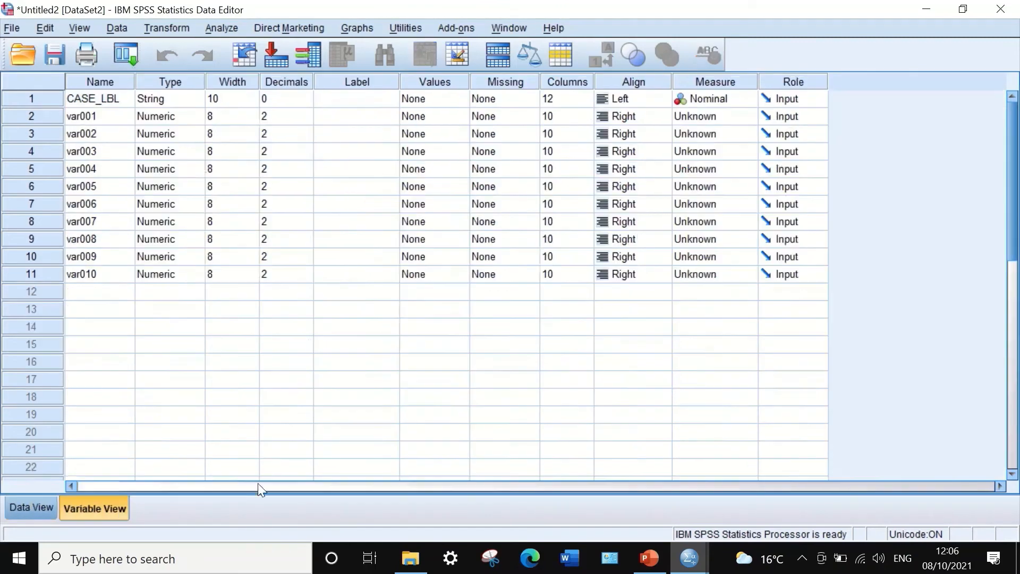
{"action": "left_click", "coordinate": [289, 116]}
{"action": "left_click", "coordinate": [306, 120]}
{"action": "left_click", "coordinate": [306, 120]}
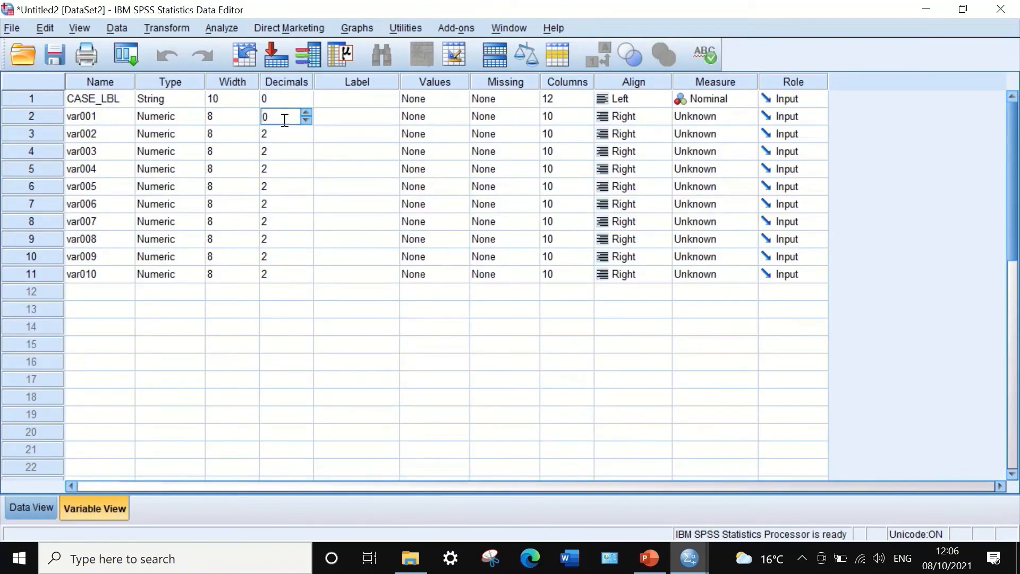
{"action": "left_click", "coordinate": [282, 102]}
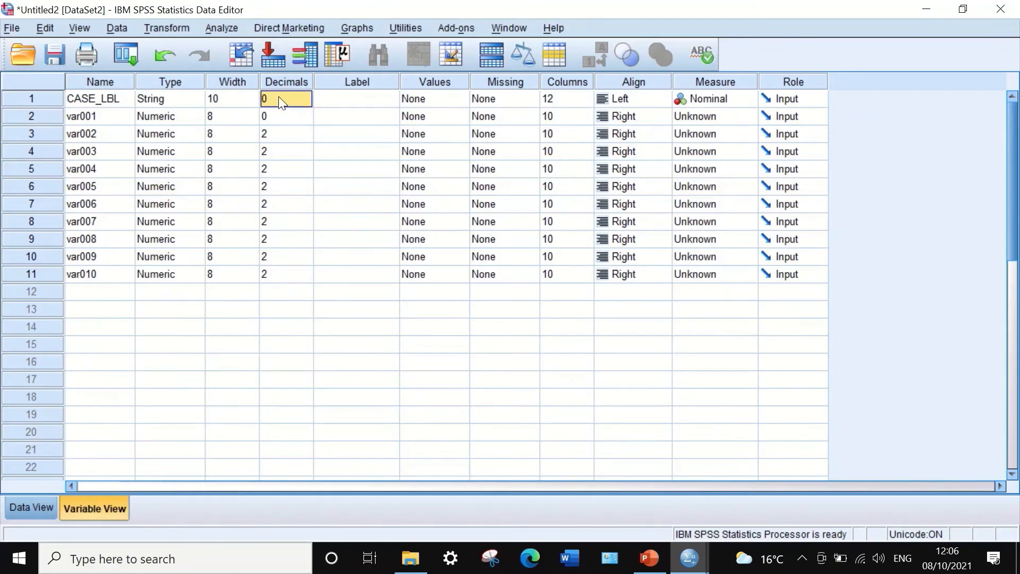
{"action": "left_click", "coordinate": [279, 112]}
{"action": "left_click_drag", "start_coordinate": [282, 135], "coordinate": [274, 272]}
{"action": "key", "text": "ctrl+v"}
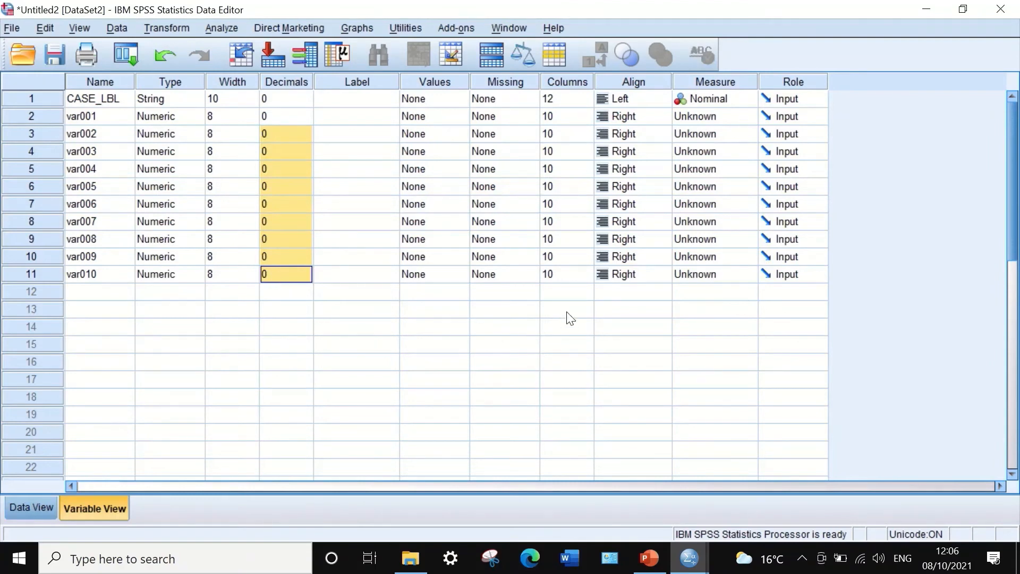
Step: Set the measurement level of var001 through var010 in the transposed dataset to Scale
{"action": "left_click", "coordinate": [733, 115]}
{"action": "left_click", "coordinate": [740, 115]}
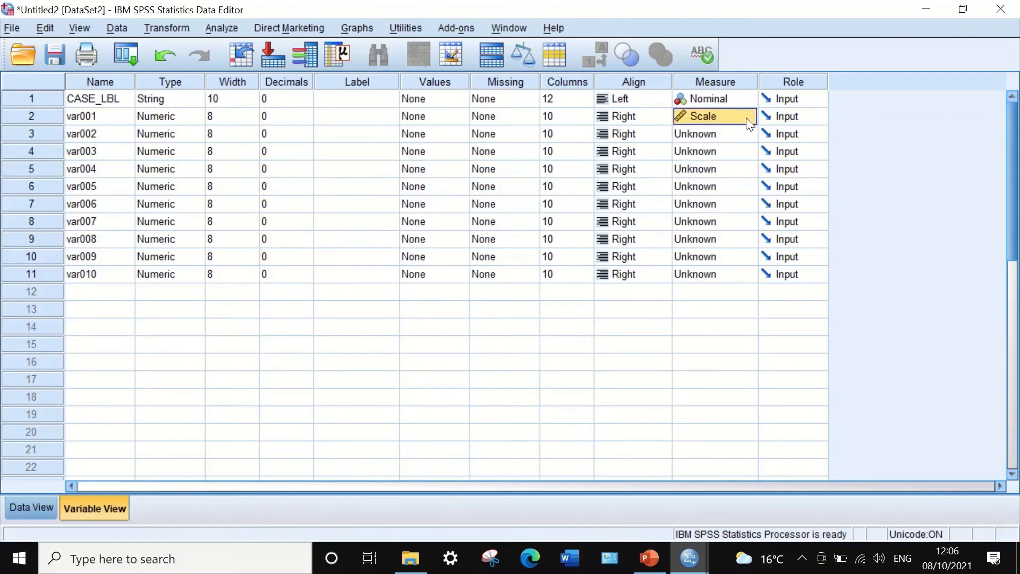
{"action": "left_click", "coordinate": [719, 129]}
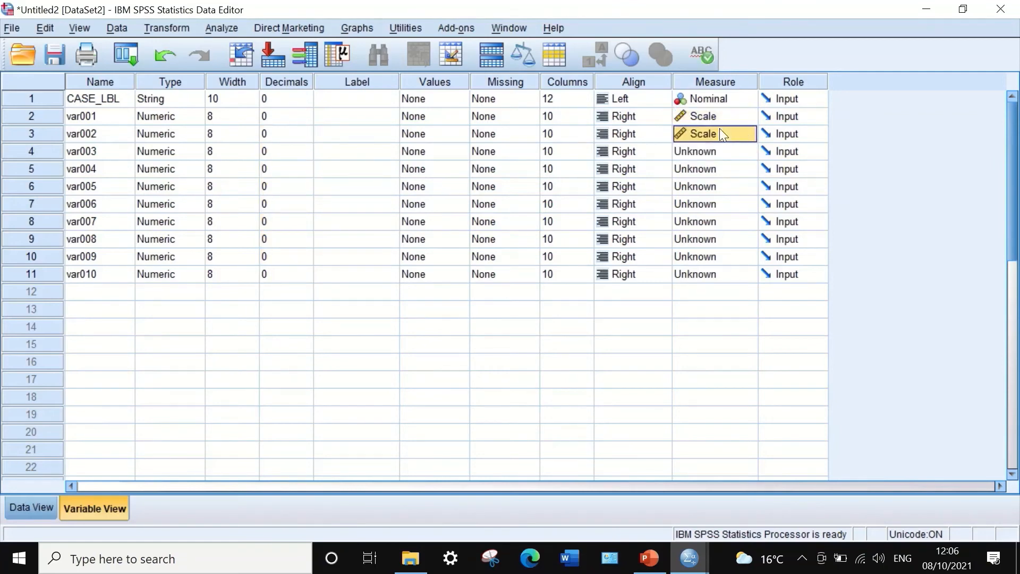
{"action": "left_click", "coordinate": [710, 154]}
{"action": "left_click", "coordinate": [700, 170]}
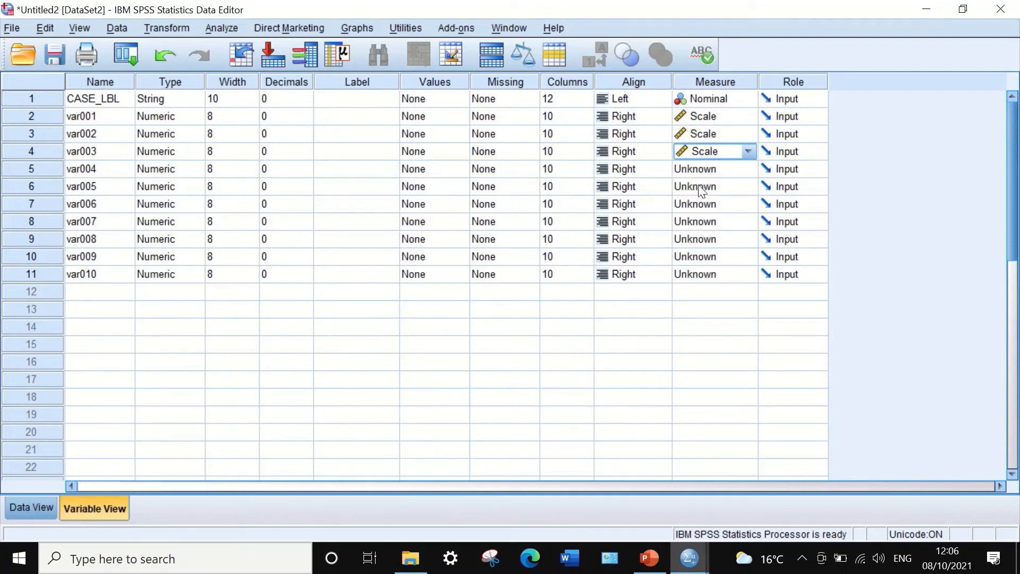
{"action": "left_click", "coordinate": [699, 171]}
{"action": "left_click", "coordinate": [701, 186]}
{"action": "left_click", "coordinate": [703, 188]}
{"action": "left_click", "coordinate": [700, 204]}
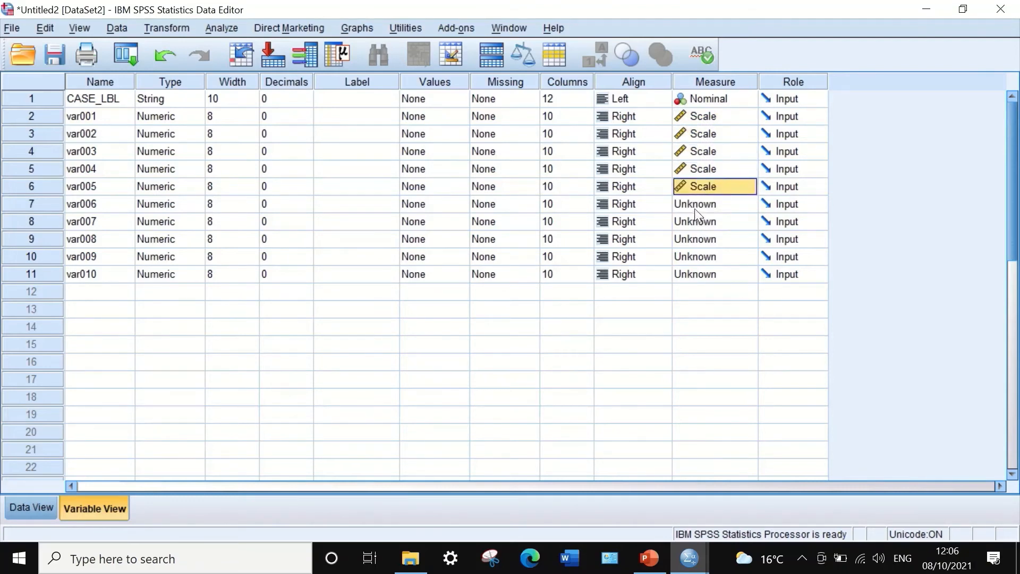
{"action": "left_click", "coordinate": [694, 208]}
{"action": "left_click", "coordinate": [696, 221]}
{"action": "left_click", "coordinate": [696, 228]}
{"action": "left_click", "coordinate": [696, 229]}
{"action": "left_click", "coordinate": [696, 238]}
{"action": "left_click", "coordinate": [700, 241]}
{"action": "left_click", "coordinate": [700, 244]}
{"action": "left_click", "coordinate": [702, 254]}
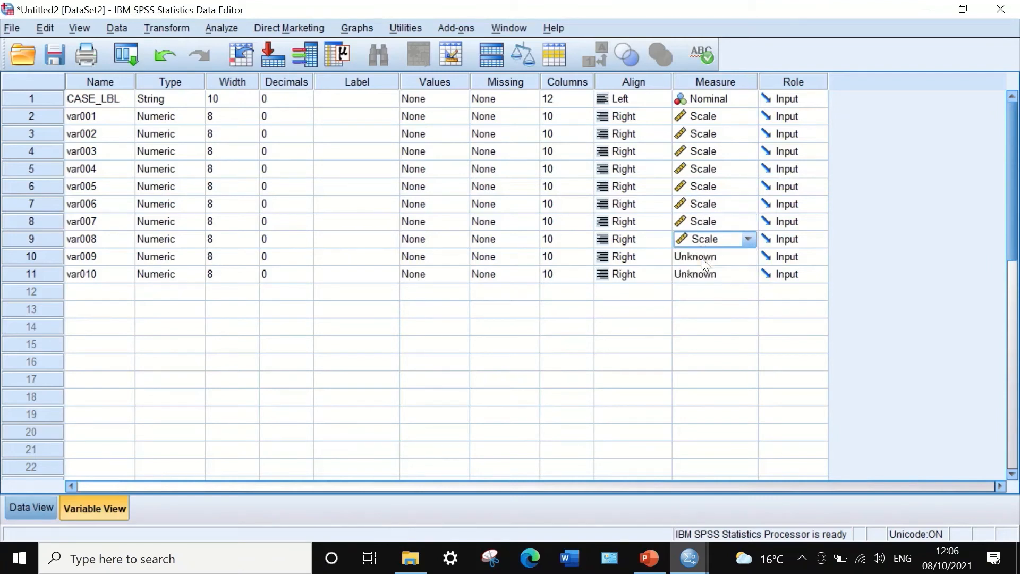
{"action": "left_click", "coordinate": [702, 258]}
{"action": "left_click", "coordinate": [701, 271]}
{"action": "left_click", "coordinate": [699, 274]}
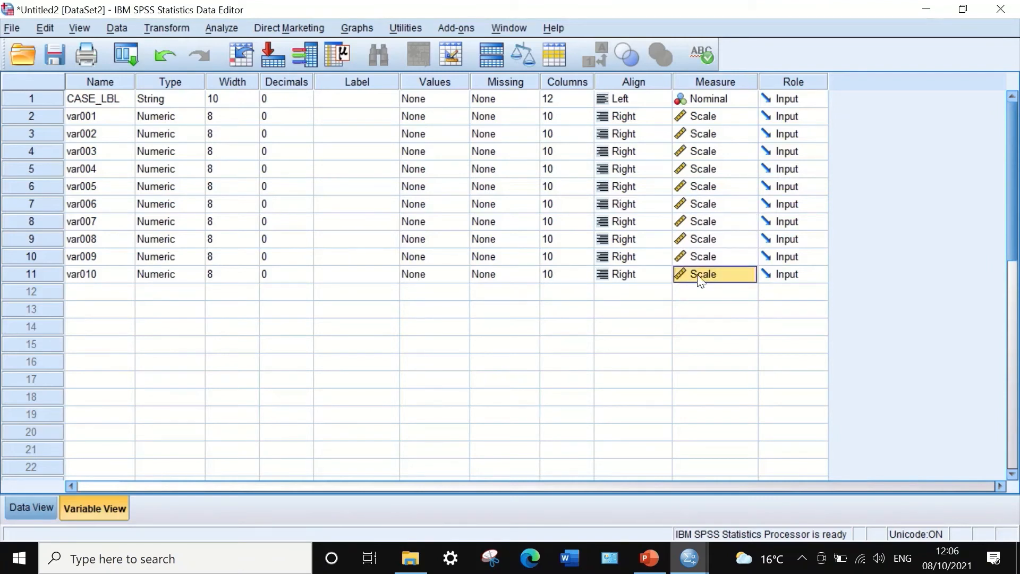
Step: Set the alignment of CASE_LBL and var001 to Center
{"action": "left_click", "coordinate": [637, 101]}
{"action": "left_click", "coordinate": [622, 133]}
{"action": "left_click", "coordinate": [651, 101]}
{"action": "left_click", "coordinate": [639, 149]}
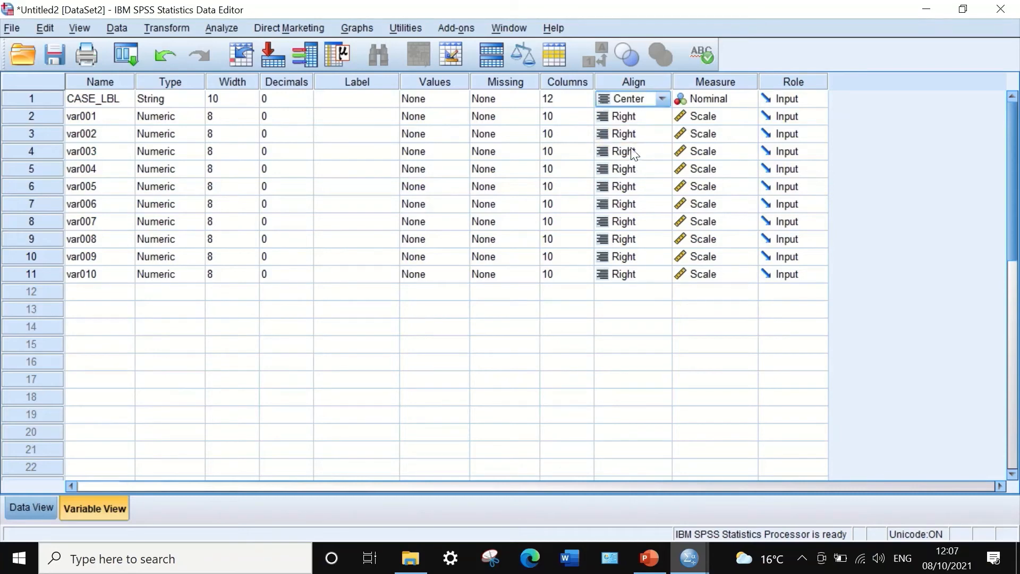
{"action": "left_click", "coordinate": [640, 119]}
{"action": "left_click", "coordinate": [645, 121]}
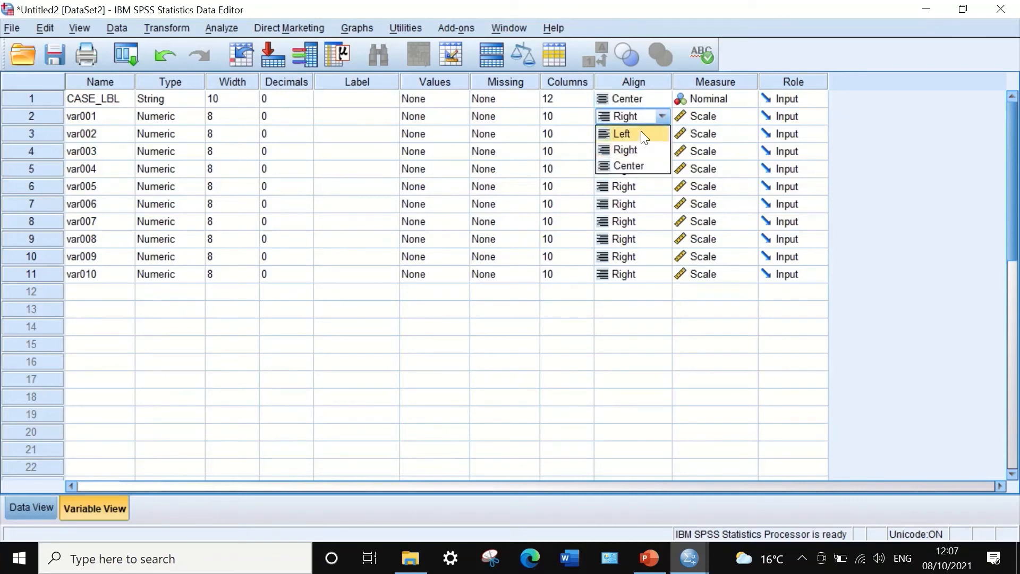
{"action": "left_click", "coordinate": [631, 164]}
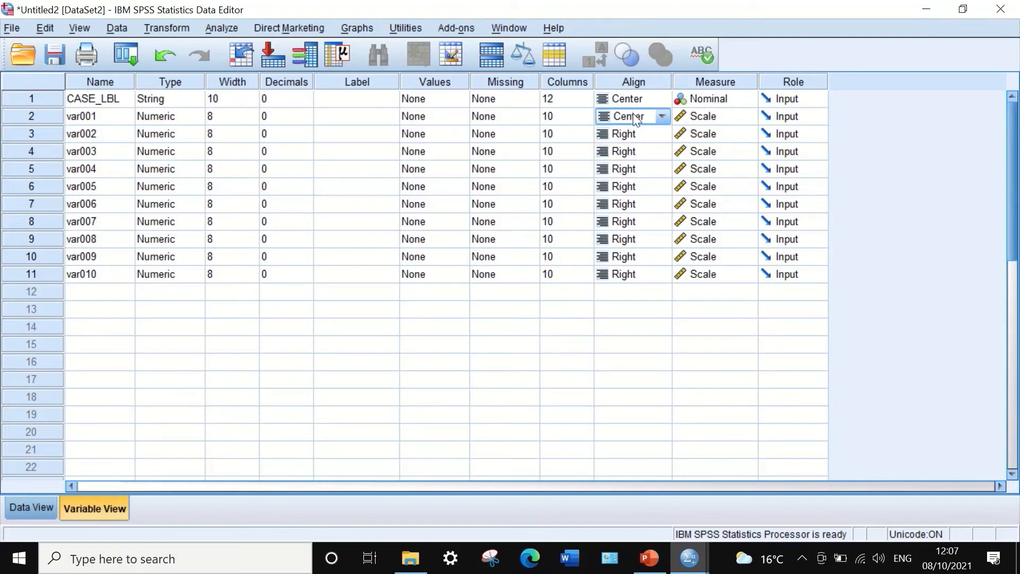
Step: Copy the Center alignment to var002 through var010
{"action": "left_click", "coordinate": [646, 96]}
{"action": "left_click", "coordinate": [648, 96]}
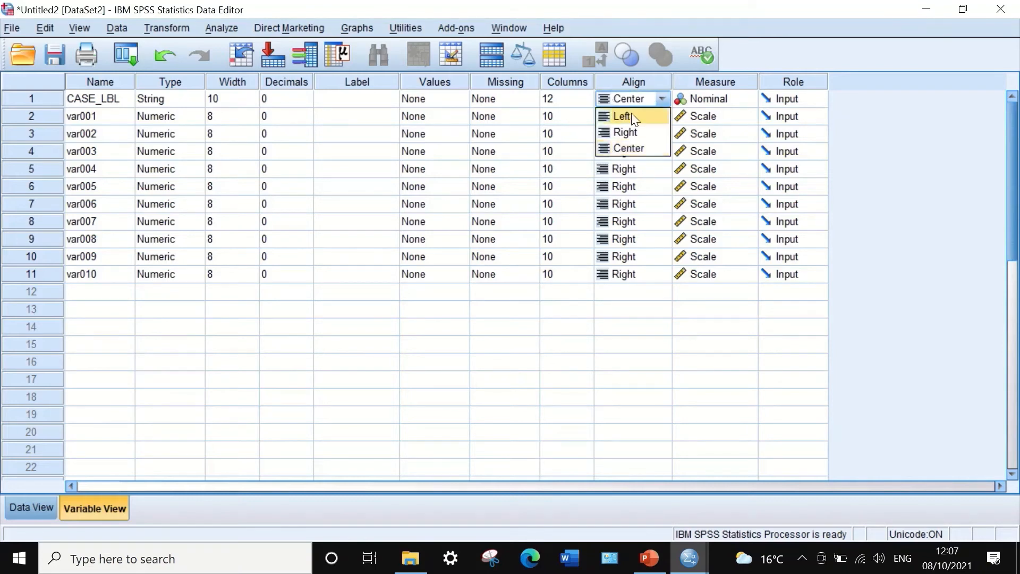
{"action": "left_click", "coordinate": [623, 173]}
{"action": "left_click", "coordinate": [597, 98]}
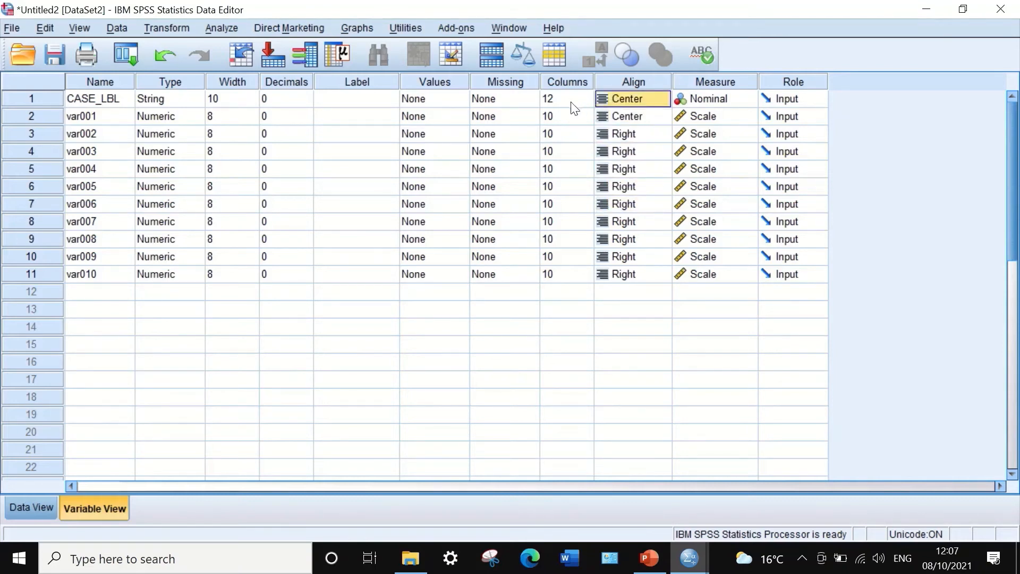
{"action": "left_click_drag", "start_coordinate": [637, 133], "coordinate": [632, 274]}
{"action": "right_click", "coordinate": [646, 171]}
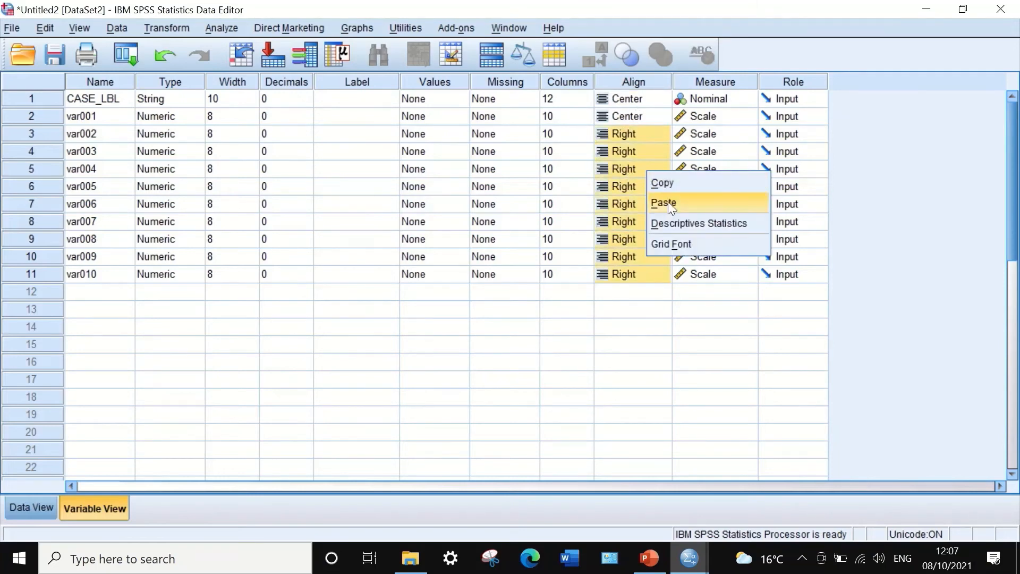
{"action": "left_click", "coordinate": [668, 202]}
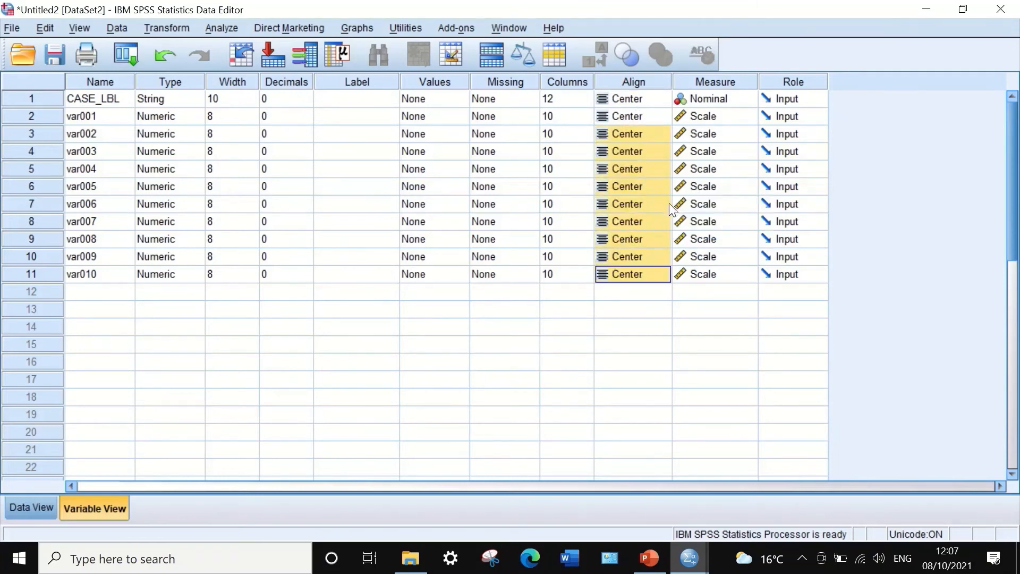
Step: Reduce the display column width of CASE_LBL to 4
{"action": "left_click", "coordinate": [583, 99]}
{"action": "left_click", "coordinate": [590, 103]}
{"action": "left_click", "coordinate": [589, 103]}
{"action": "left_click", "coordinate": [590, 103]}
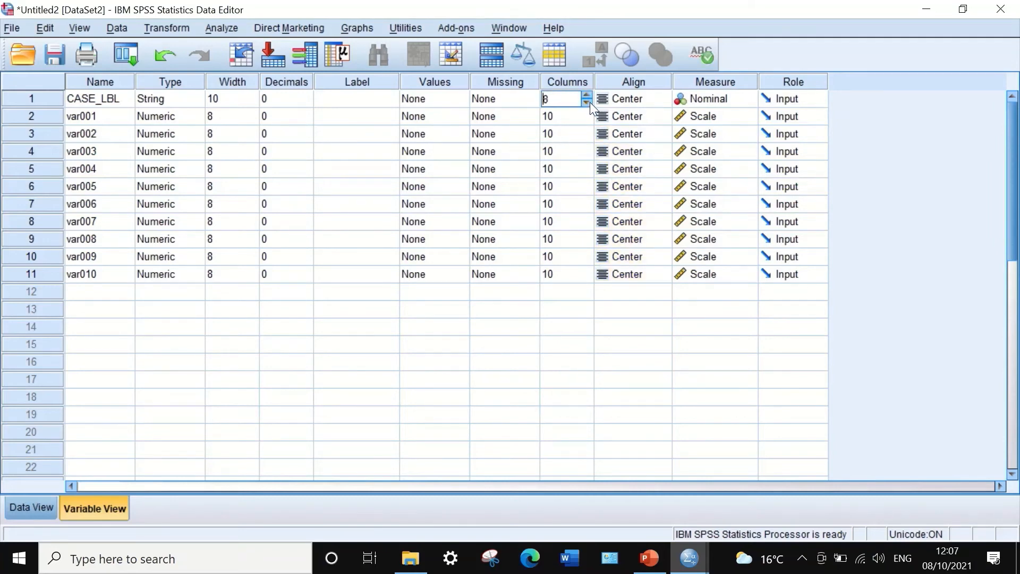
{"action": "left_click", "coordinate": [590, 102]}
{"action": "left_click", "coordinate": [590, 102]}
{"action": "left_click", "coordinate": [590, 103]}
{"action": "left_click", "coordinate": [589, 103]}
{"action": "left_click", "coordinate": [590, 102]}
Step: Copy the CASE_LBL column width of 4 to var001 through var010
{"action": "left_click", "coordinate": [585, 121]}
{"action": "left_click", "coordinate": [587, 120]}
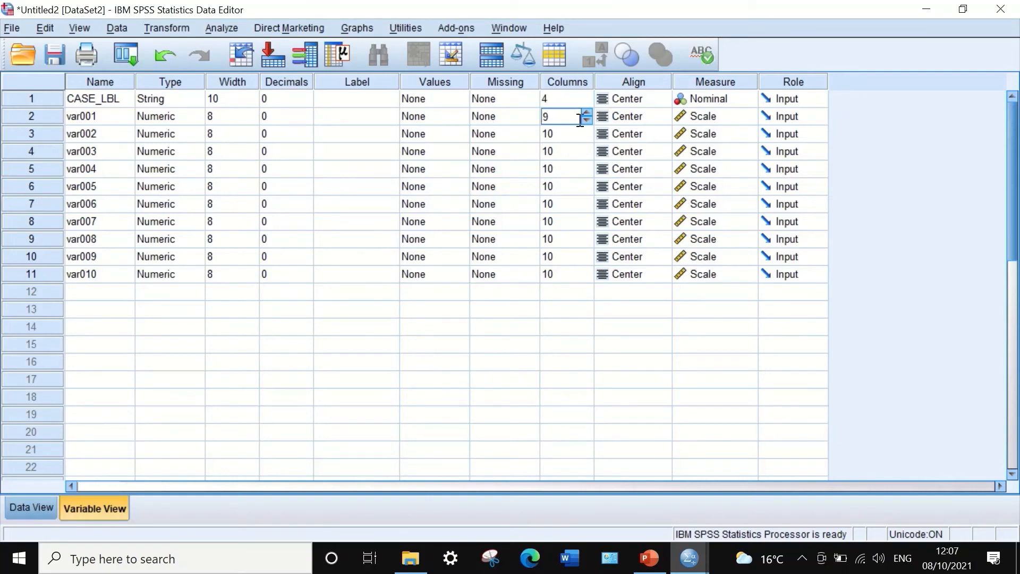
{"action": "left_click", "coordinate": [551, 98]}
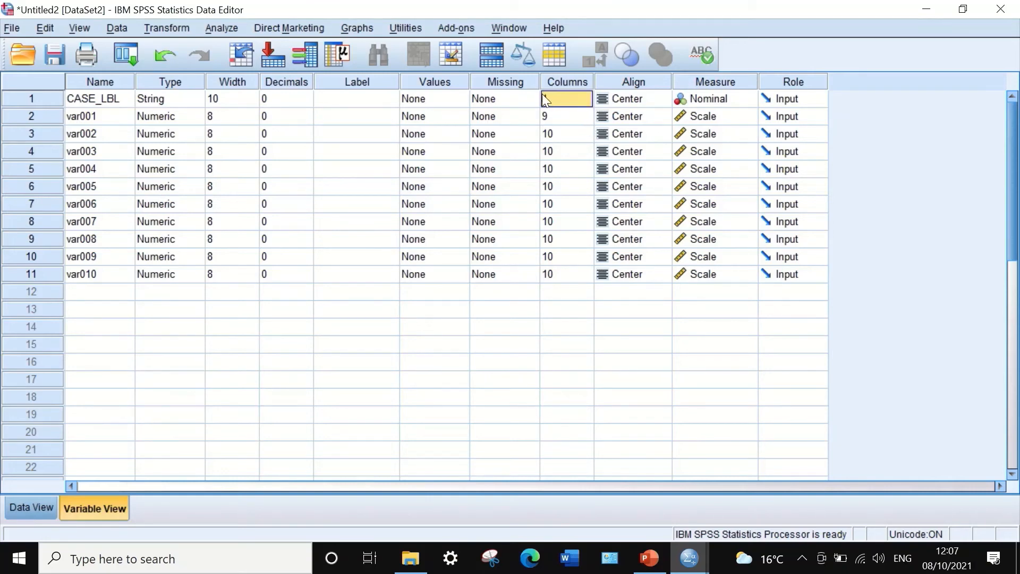
{"action": "left_click_drag", "start_coordinate": [562, 115], "coordinate": [564, 274]}
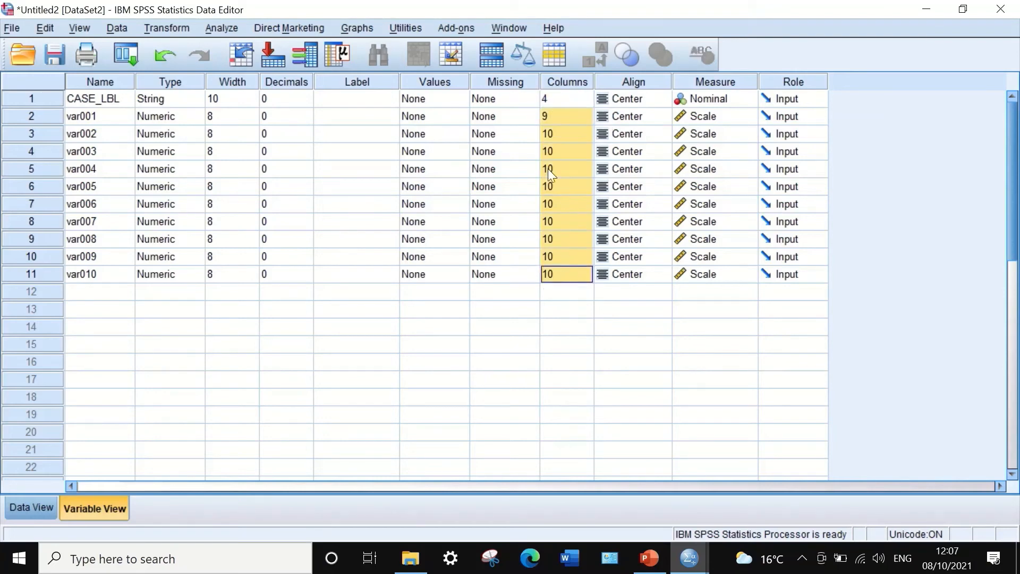
{"action": "right_click", "coordinate": [569, 123]}
{"action": "left_click", "coordinate": [585, 154]}
Step: Rename var001 through var010 to S01 through S10 by replacing all occurrences of var0 in the variable names with S
{"action": "left_click", "coordinate": [100, 118]}
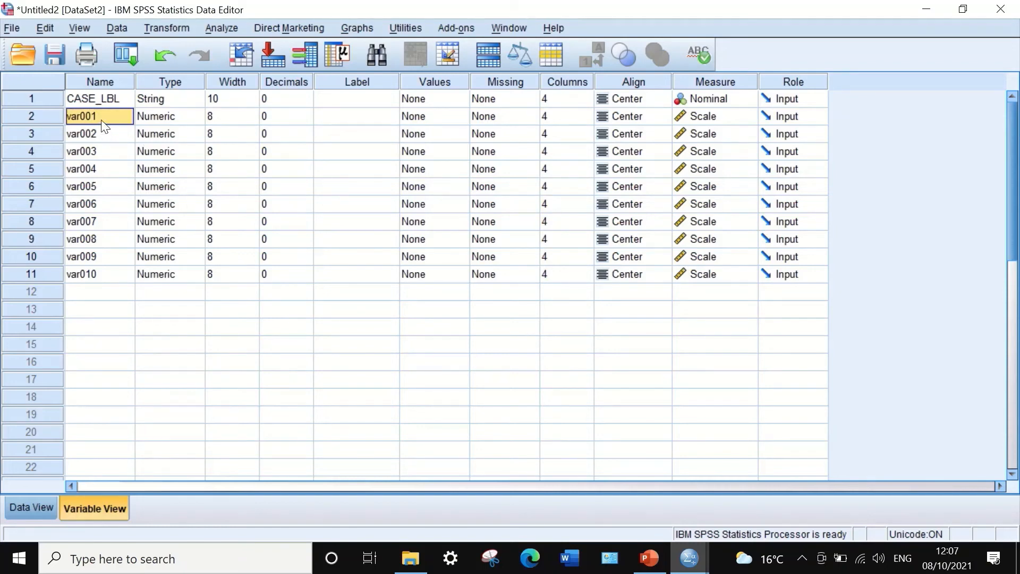
{"action": "key", "text": "ctrl+f"}
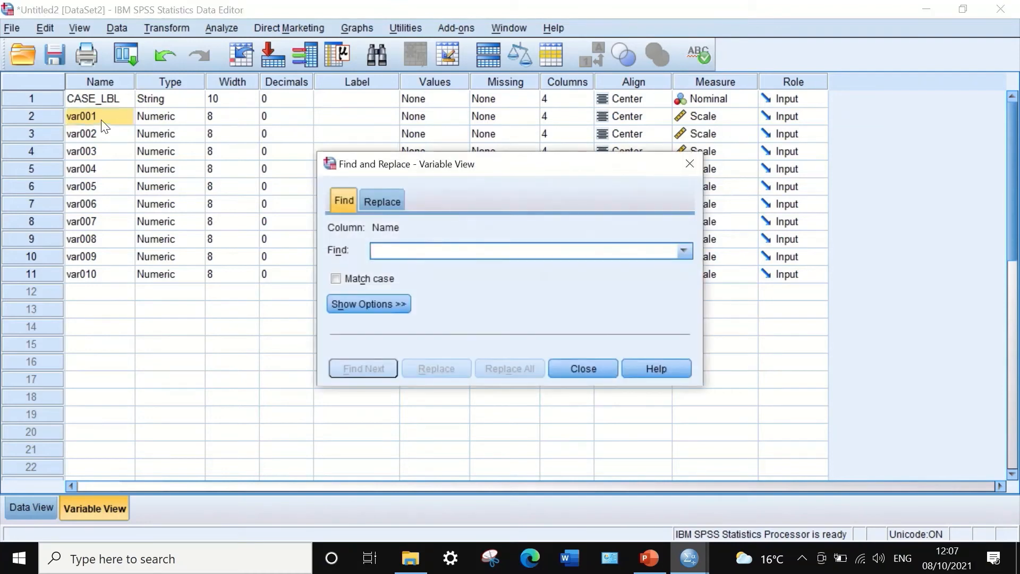
{"action": "left_click", "coordinate": [388, 197]}
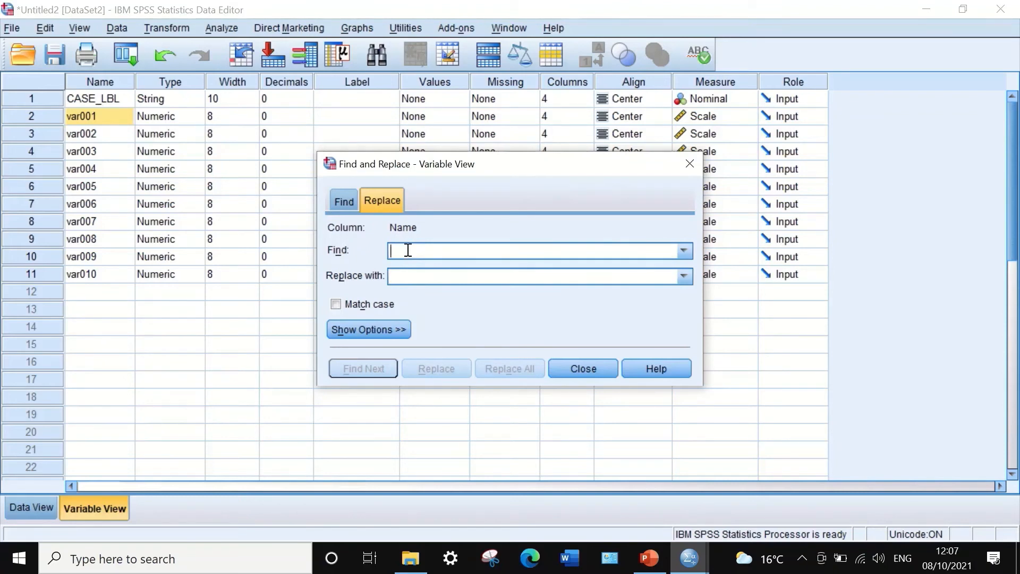
{"action": "type", "text": "var0"}
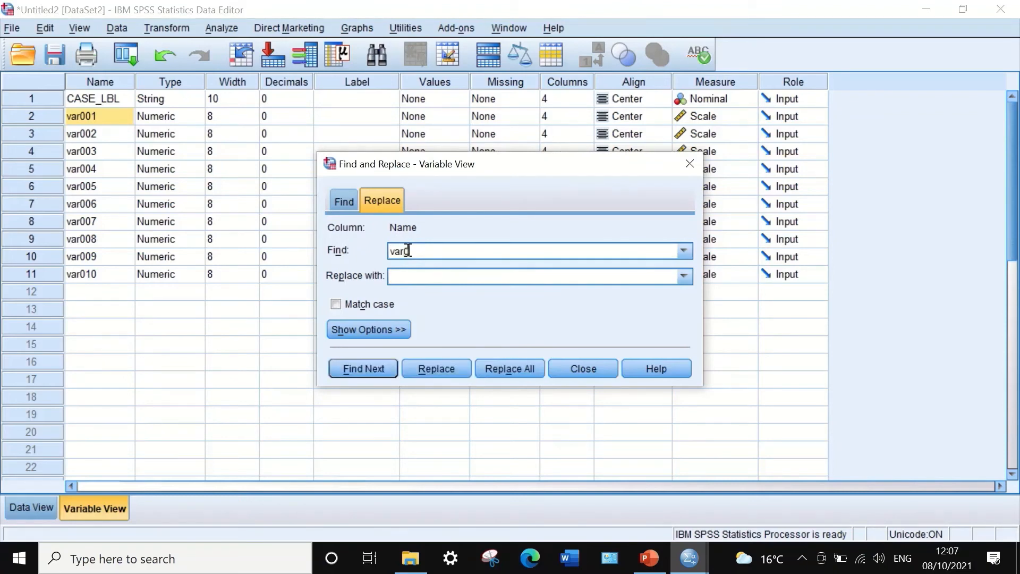
{"action": "left_click", "coordinate": [465, 276]}
{"action": "type", "text": "S"}
{"action": "left_click_drag", "start_coordinate": [114, 264], "coordinate": [83, 193]}
{"action": "left_click_drag", "start_coordinate": [90, 270], "coordinate": [84, 117]}
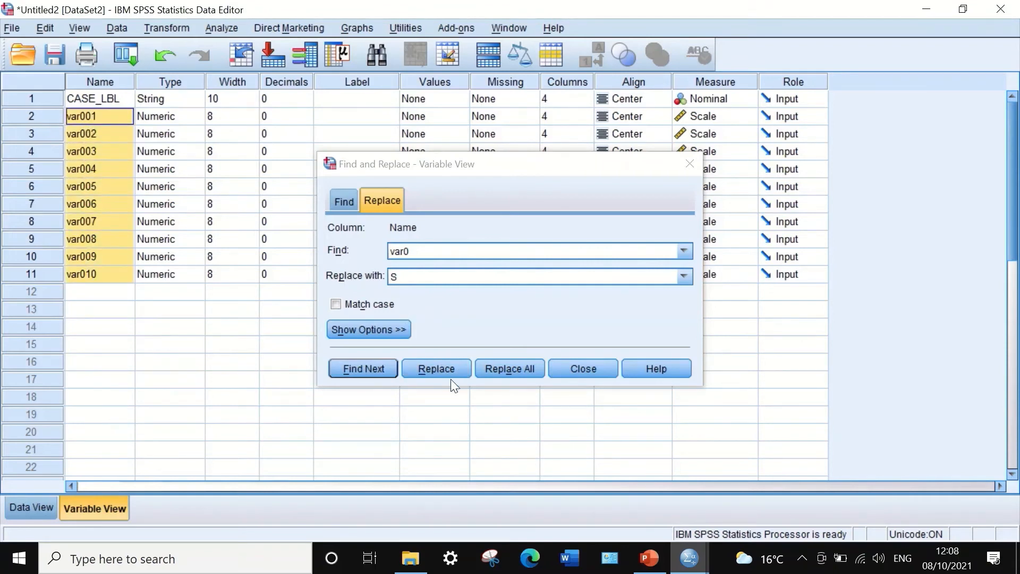
{"action": "left_click", "coordinate": [499, 367]}
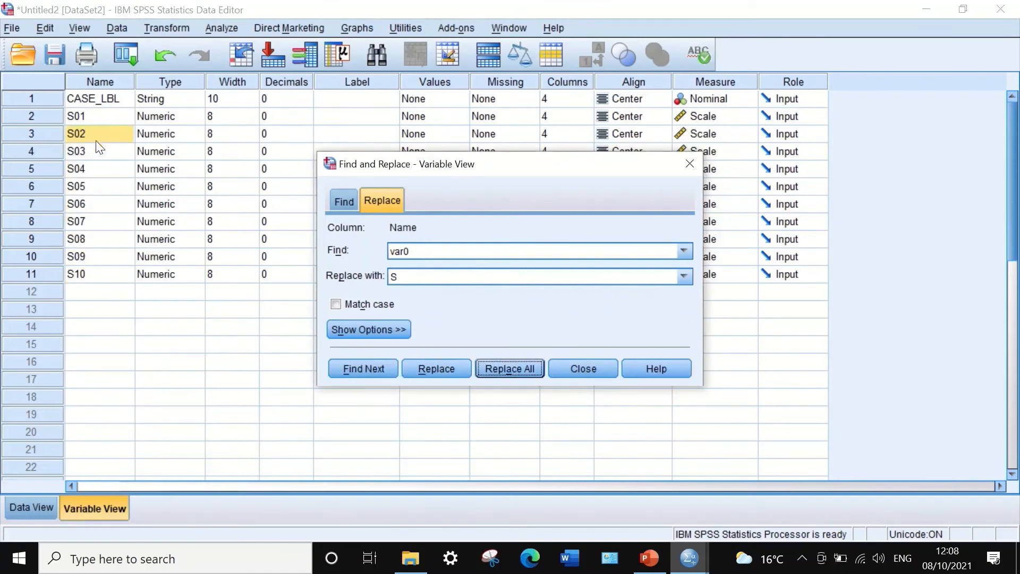
{"action": "left_click", "coordinate": [588, 367]}
Step: Return to the transposed data values and start computing a new variable with the target name VarQ
{"action": "left_click", "coordinate": [44, 506]}
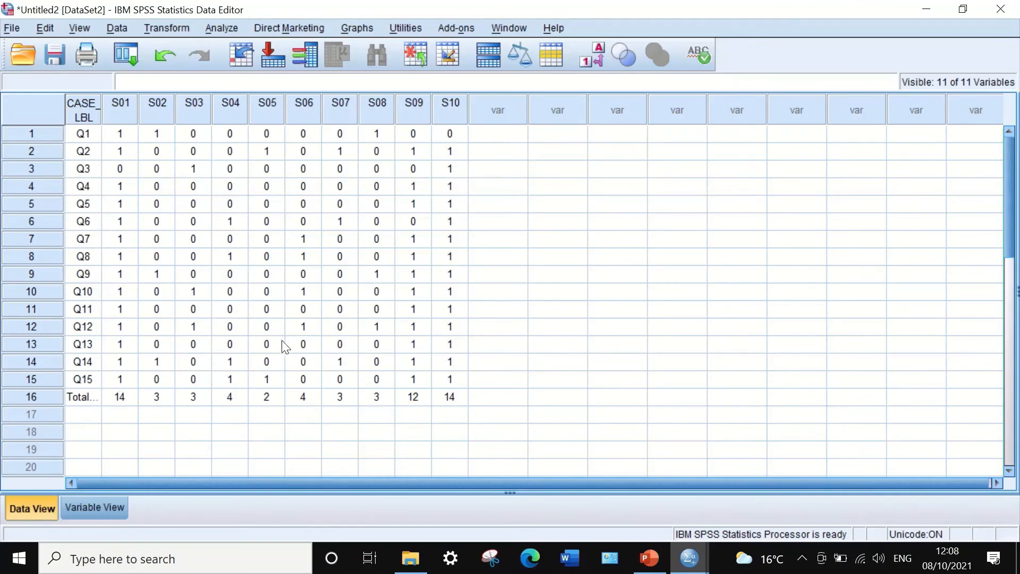
{"action": "left_click", "coordinate": [173, 25]}
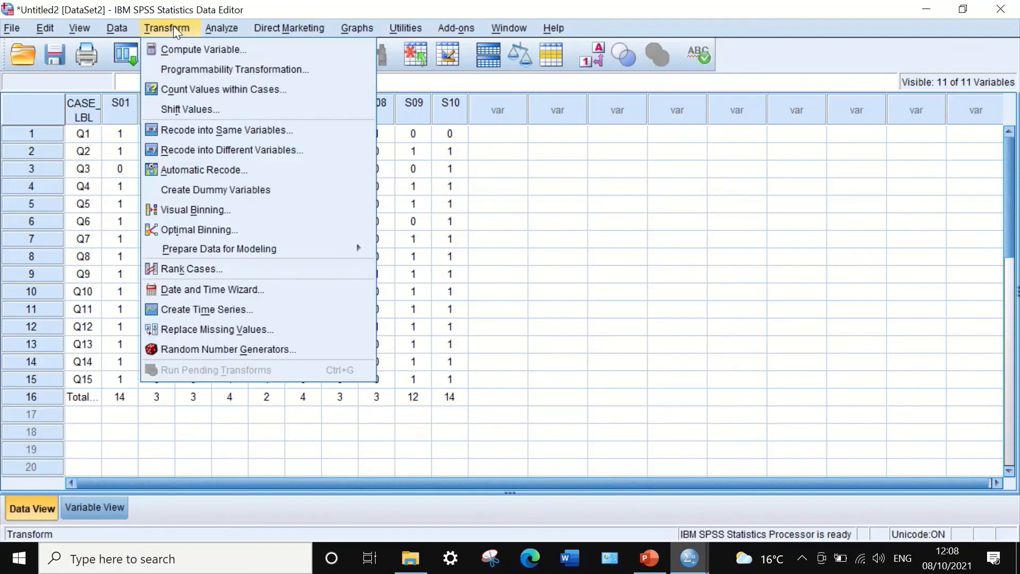
{"action": "left_click", "coordinate": [184, 49]}
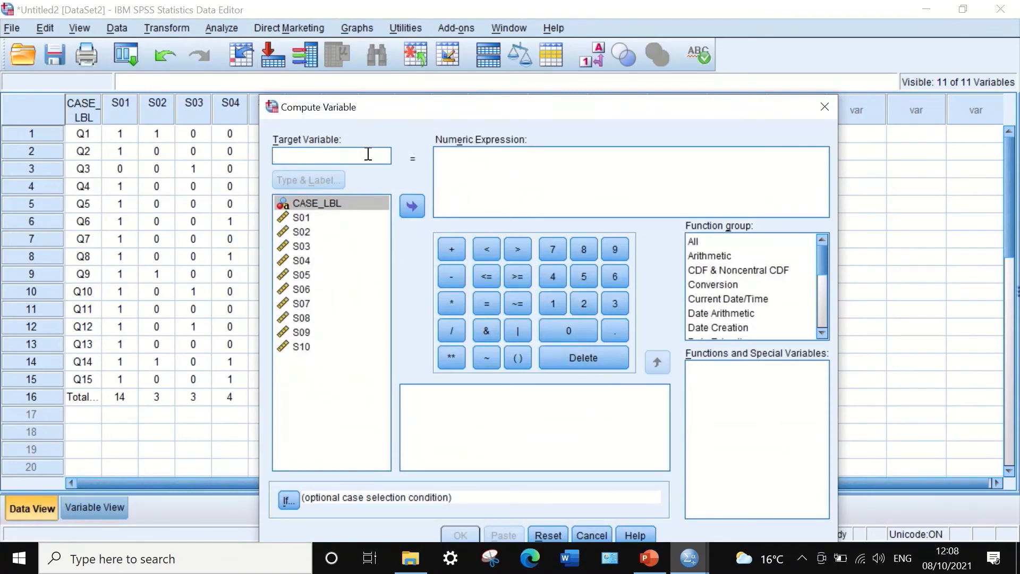
{"action": "type", "text": "Var"}
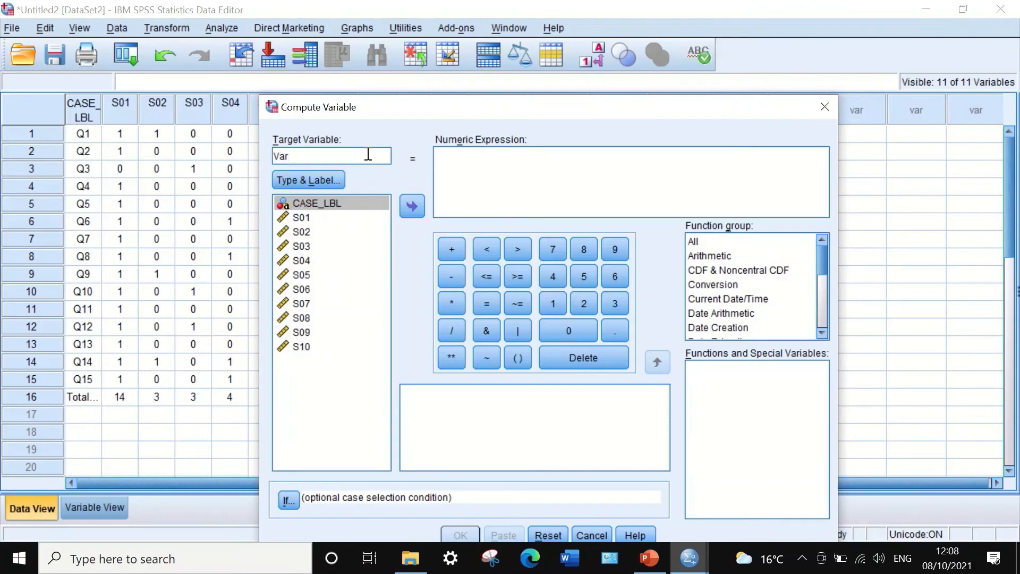
{"action": "type", "text": "Q"}
Step: Insert the Variance function from the Statistical function group into the numeric expression for VarQ
{"action": "left_click", "coordinate": [729, 241]}
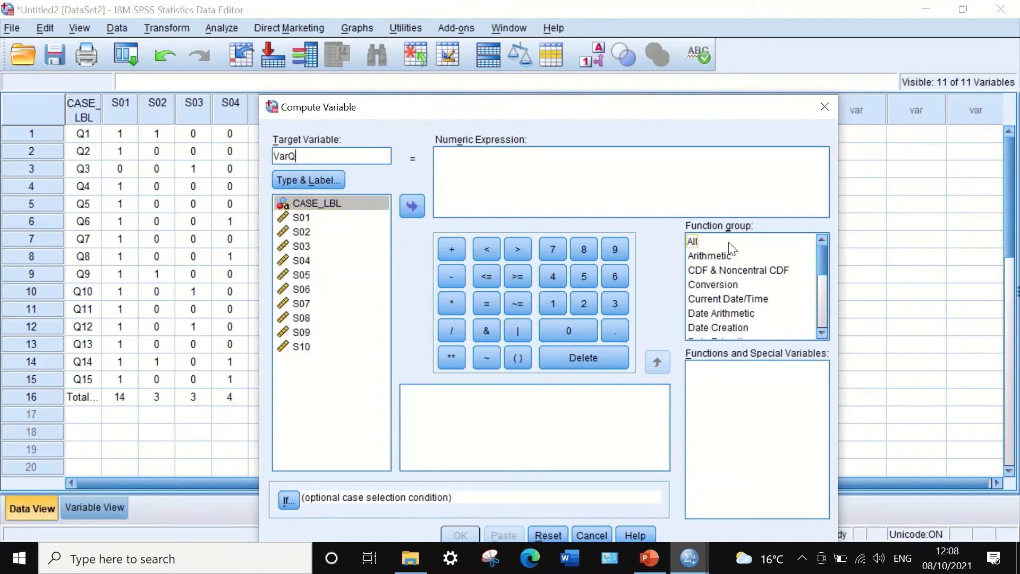
{"action": "left_click", "coordinate": [702, 248]}
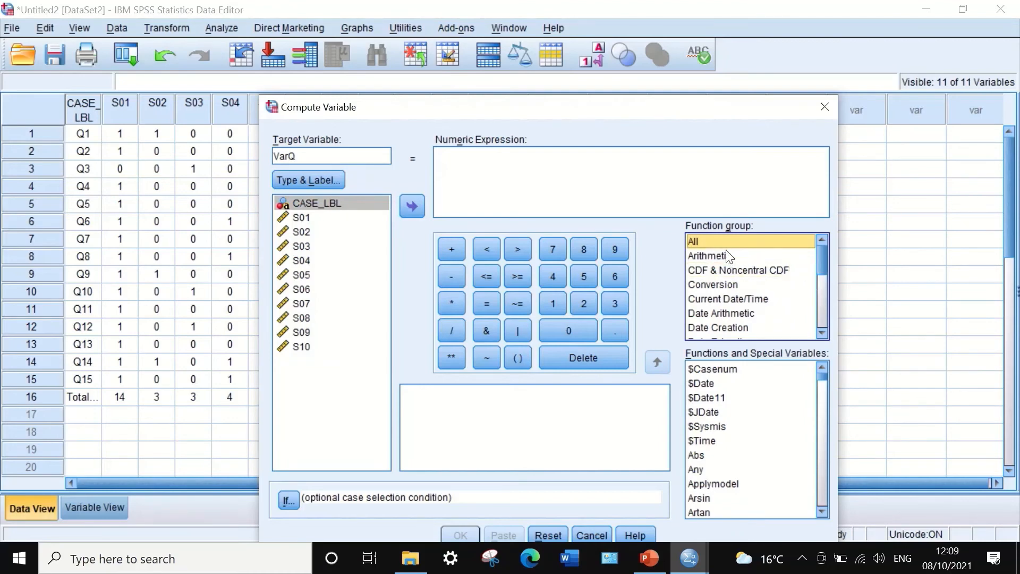
{"action": "left_click_drag", "start_coordinate": [820, 256], "coordinate": [821, 308]}
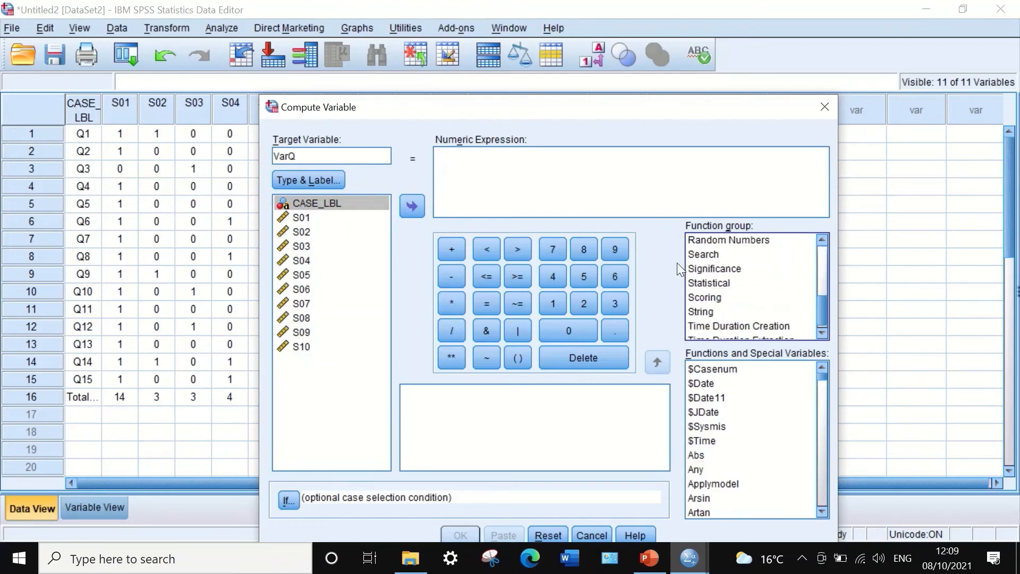
{"action": "left_click", "coordinate": [707, 282]}
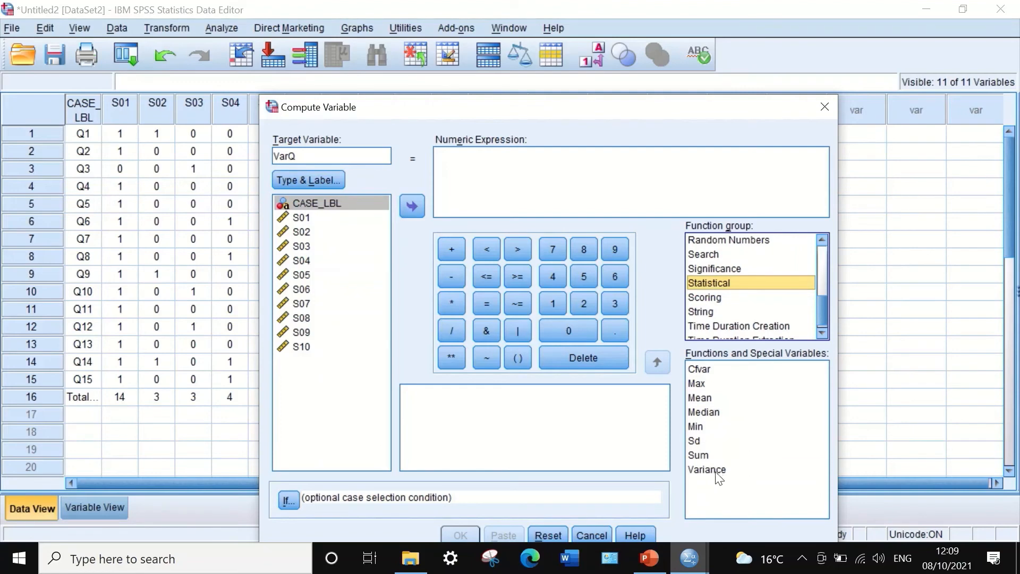
{"action": "left_click_drag", "start_coordinate": [714, 474], "coordinate": [451, 160]}
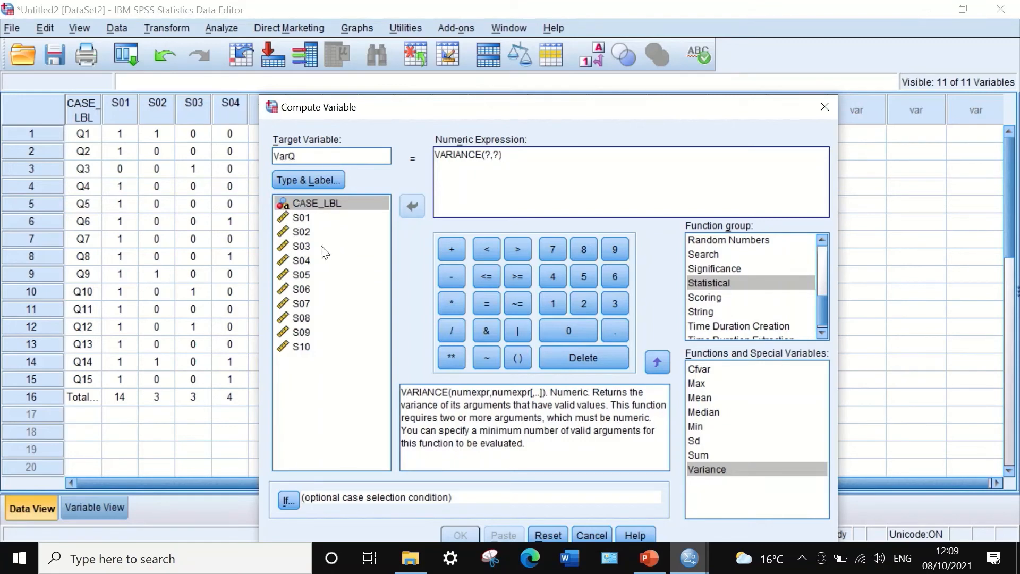
Step: Replace the two placeholder arguments of the VARIANCE function with S01 and S02
{"action": "left_click", "coordinate": [293, 219]}
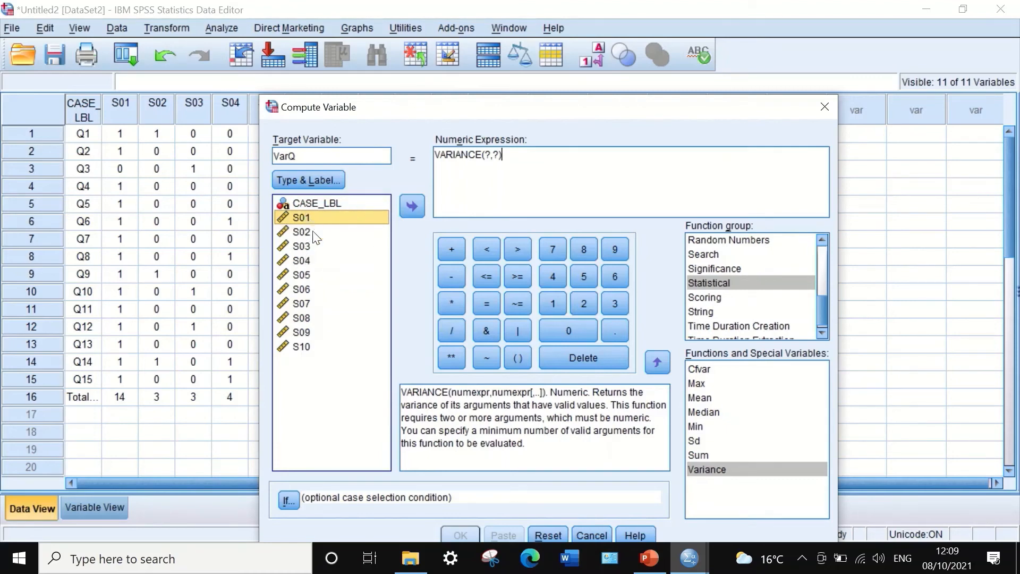
{"action": "double_click", "coordinate": [485, 154]}
{"action": "key", "text": "Delete"}
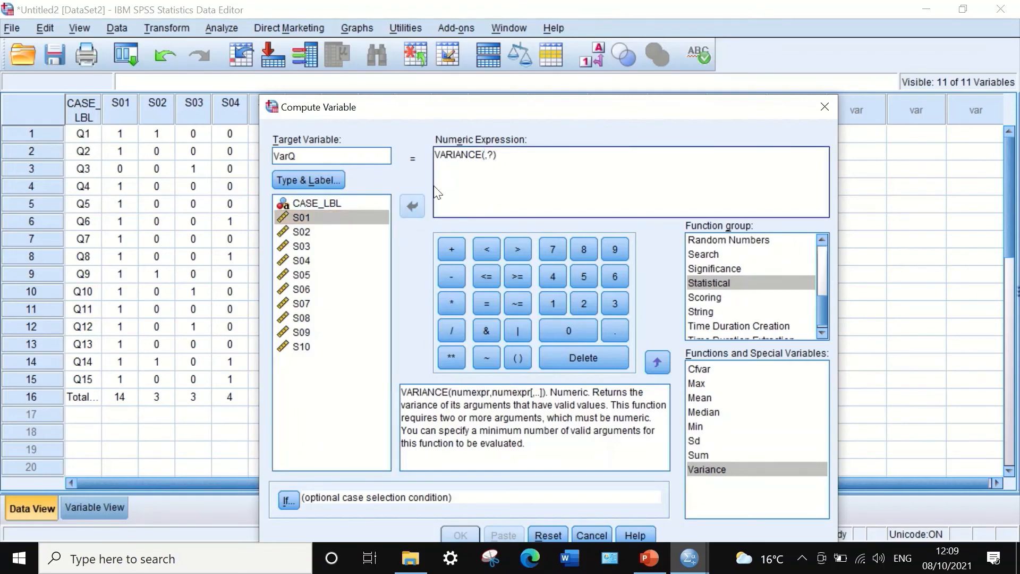
{"action": "left_click", "coordinate": [406, 206]}
{"action": "double_click", "coordinate": [507, 155]}
{"action": "key", "text": "Delete"}
{"action": "left_click", "coordinate": [334, 219]}
{"action": "left_click", "coordinate": [321, 232]}
{"action": "left_click", "coordinate": [419, 201]}
{"action": "type", "text": ","}
Step: Add S03, S04, S05 and S06 as comma-separated arguments of the VARIANCE function
{"action": "left_click", "coordinate": [302, 246]}
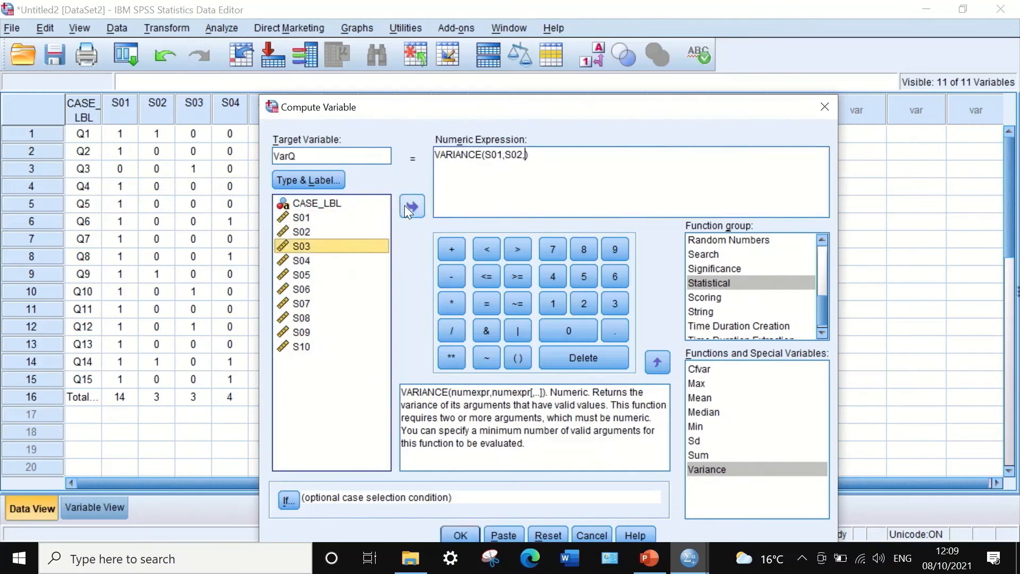
{"action": "left_click", "coordinate": [405, 206]}
{"action": "type", "text": ","}
{"action": "left_click", "coordinate": [307, 260]}
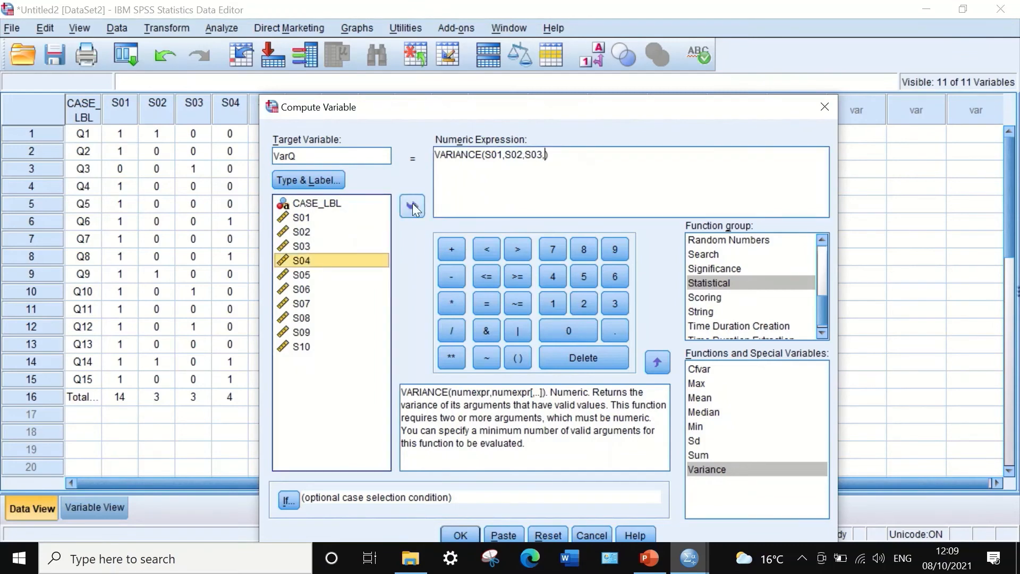
{"action": "left_click", "coordinate": [412, 205]}
{"action": "type", "text": ","}
{"action": "left_click", "coordinate": [306, 275]}
{"action": "left_click", "coordinate": [409, 207]}
{"action": "type", "text": ",S05,"}
{"action": "left_click", "coordinate": [315, 289]}
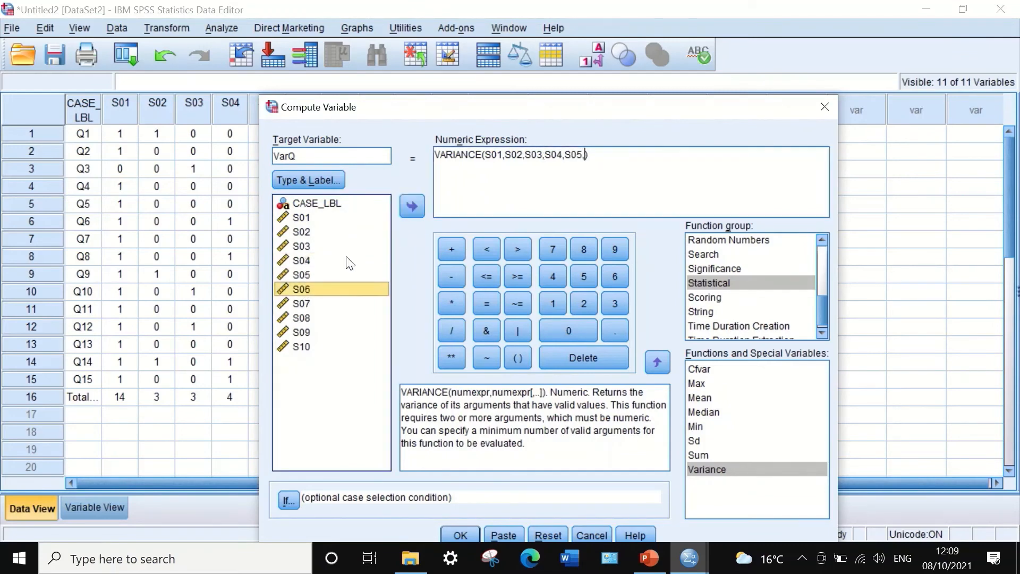
{"action": "left_click", "coordinate": [405, 209]}
{"action": "type", "text": ","}
Step: Add S07 through S10 to complete the VARIANCE arguments, compute VarQ and return to the transposed data
{"action": "left_click", "coordinate": [372, 303]}
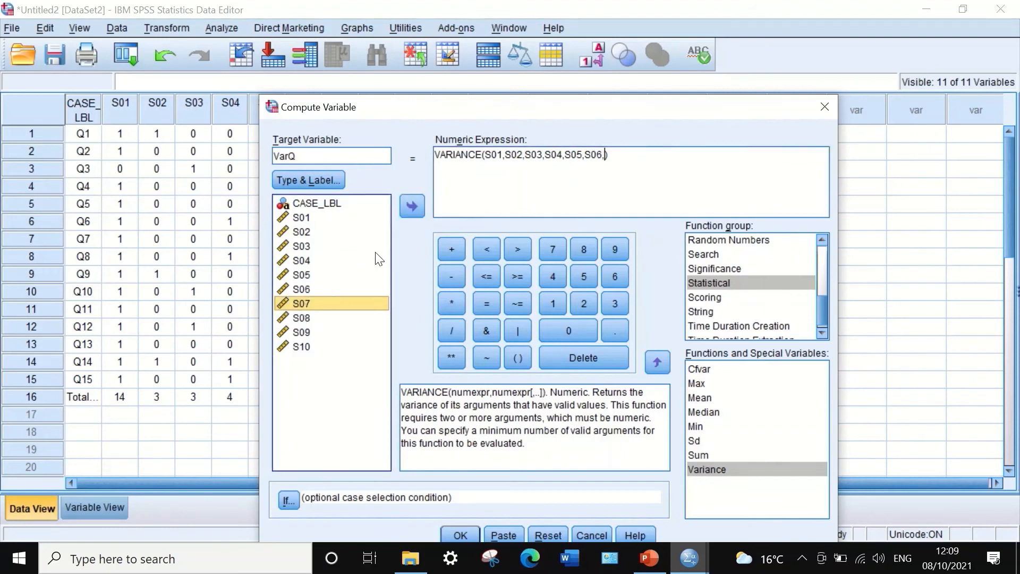
{"action": "left_click", "coordinate": [413, 208]}
{"action": "type", "text": ","}
{"action": "left_click", "coordinate": [299, 319]}
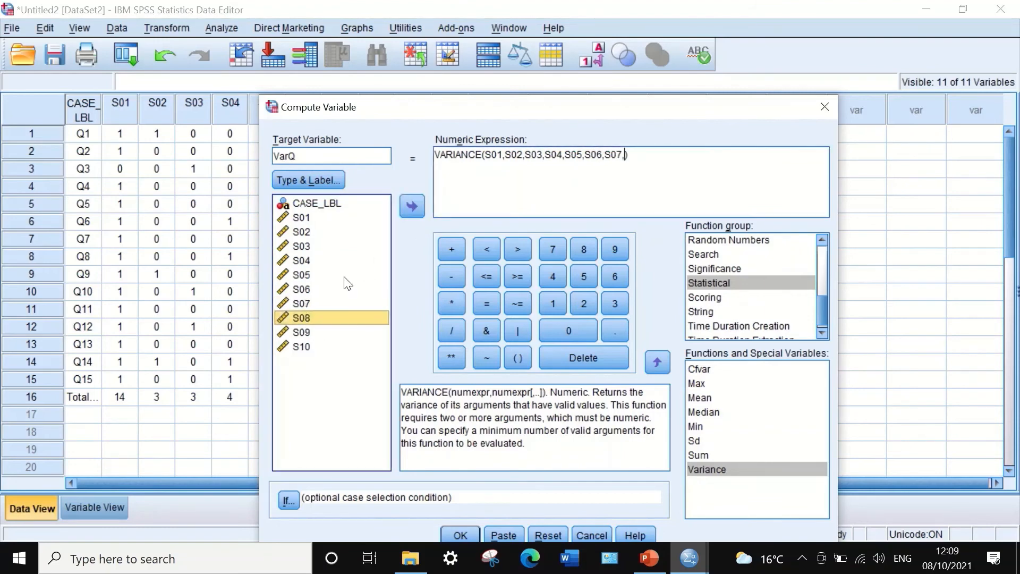
{"action": "left_click", "coordinate": [412, 207]}
{"action": "type", "text": ","}
{"action": "left_click", "coordinate": [302, 331]}
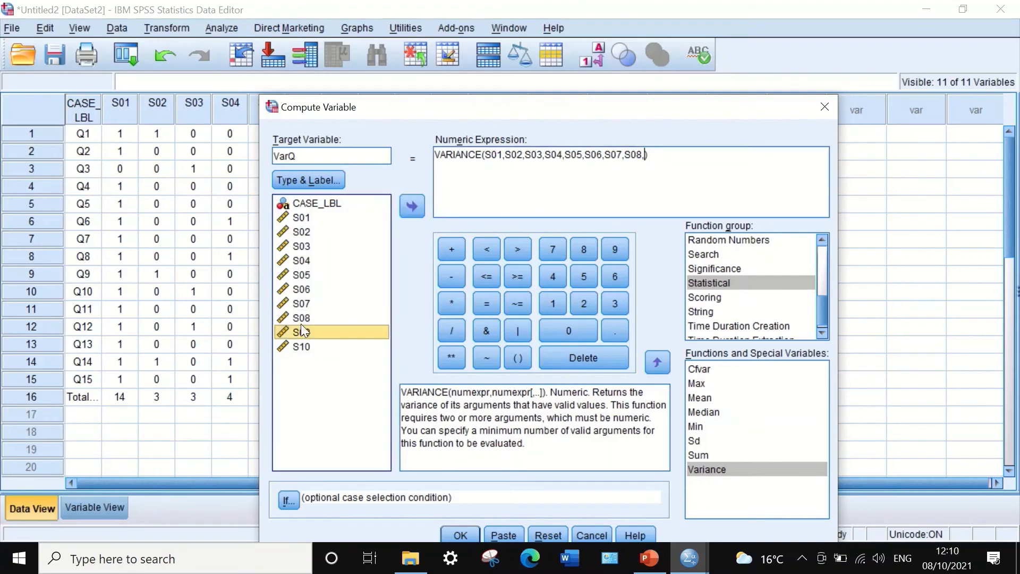
{"action": "left_click", "coordinate": [412, 209]}
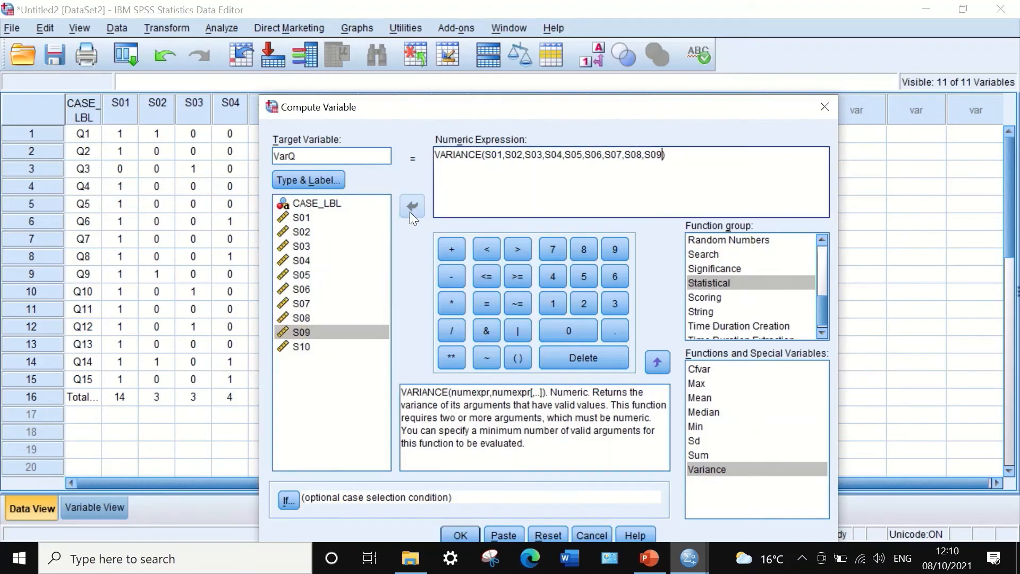
{"action": "left_click", "coordinate": [304, 347]}
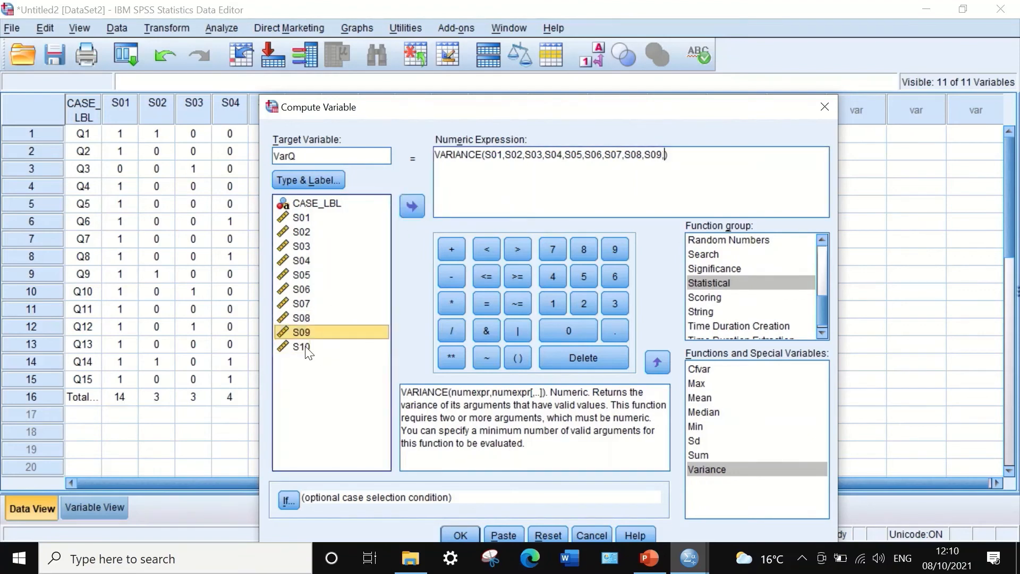
{"action": "left_click", "coordinate": [410, 208]}
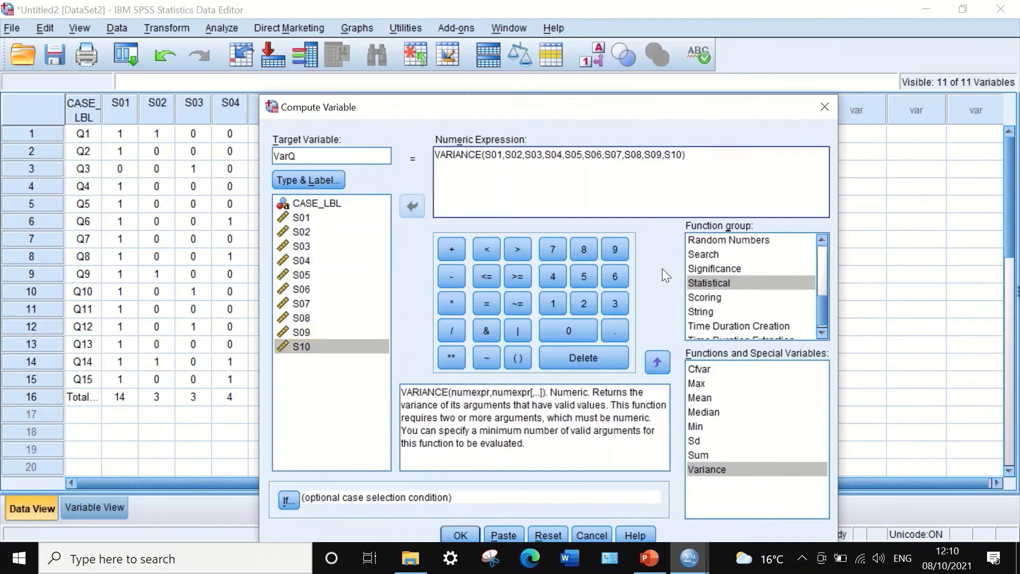
{"action": "left_click", "coordinate": [453, 528]}
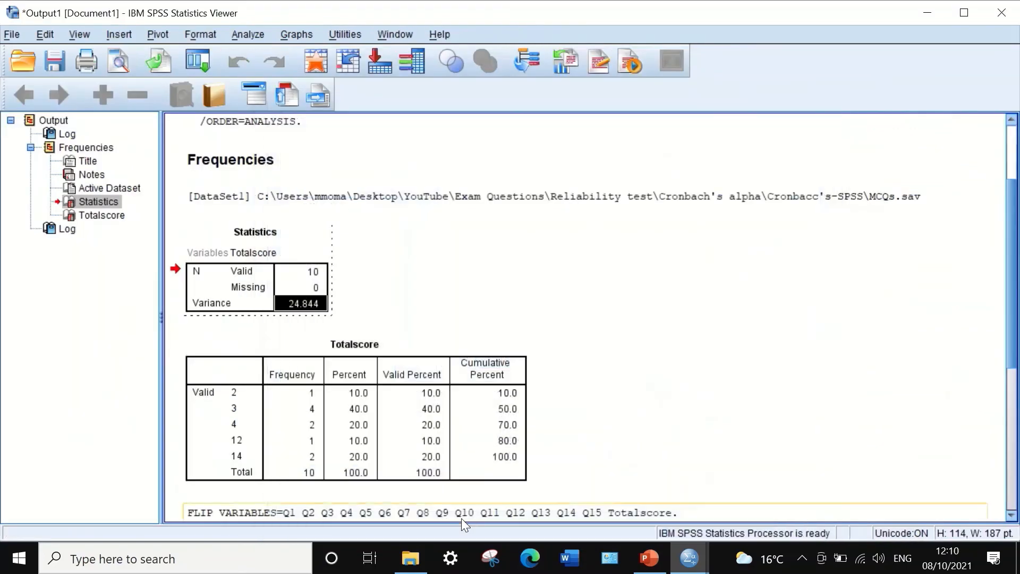
{"action": "left_click", "coordinate": [917, 13]}
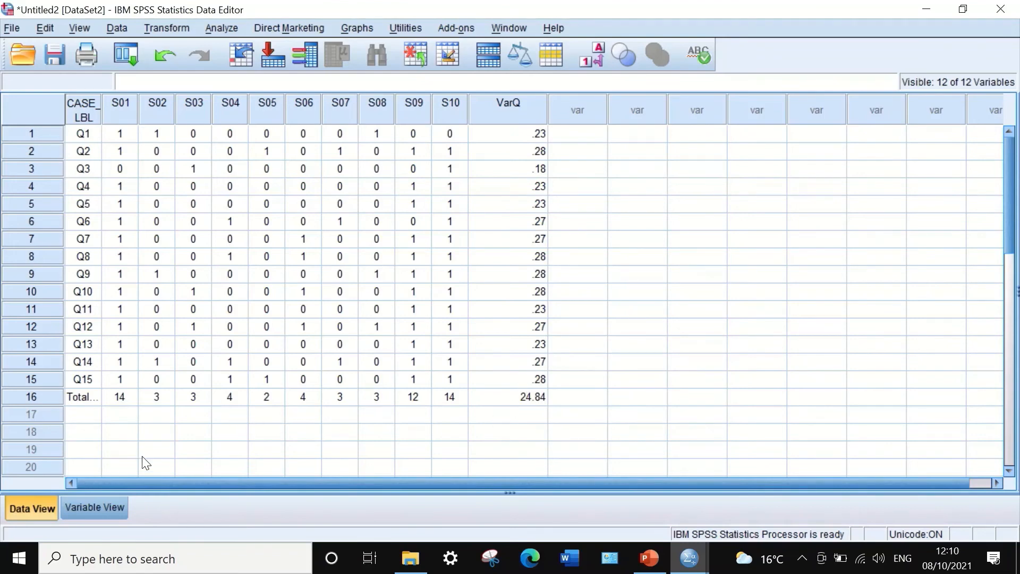
Step: Set the alignment of the VarQ variable to Center
{"action": "left_click", "coordinate": [104, 507]}
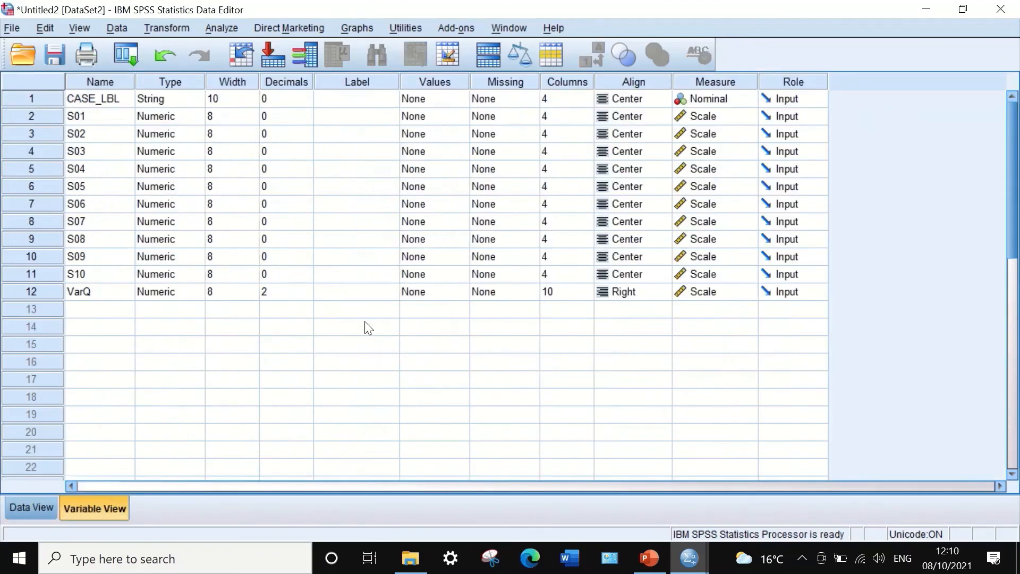
{"action": "left_click", "coordinate": [638, 295]}
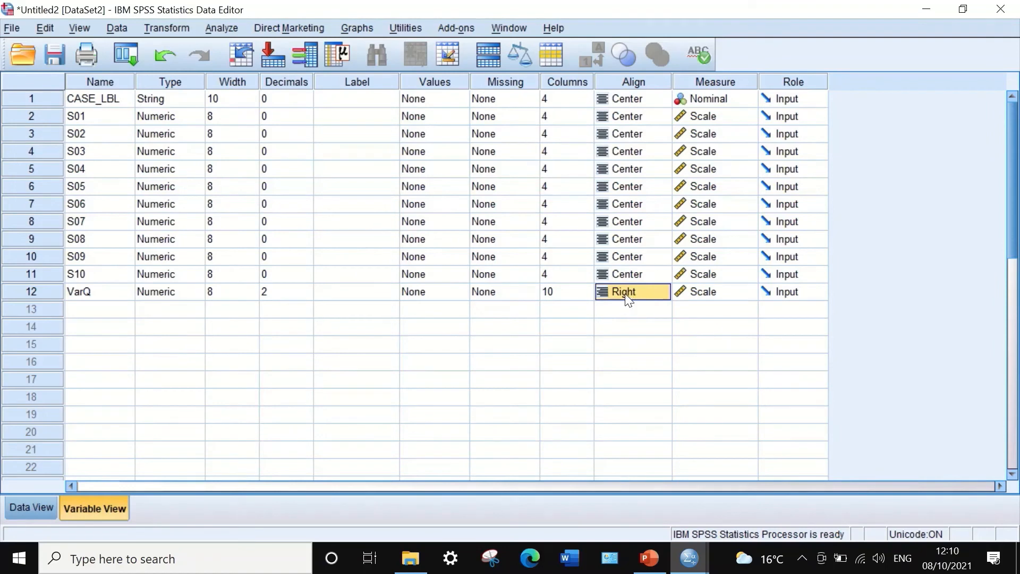
{"action": "left_click", "coordinate": [623, 295]}
{"action": "left_click", "coordinate": [625, 341]}
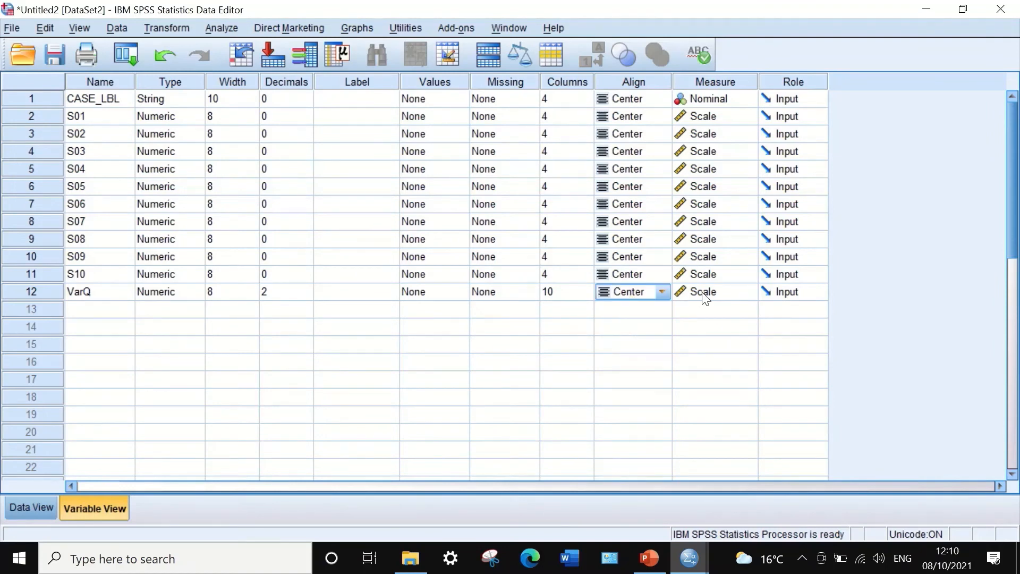
Step: Set the number of decimals for VarQ to 0
{"action": "left_click", "coordinate": [285, 293]}
{"action": "left_click", "coordinate": [306, 296]}
{"action": "left_click", "coordinate": [305, 296]}
Step: Clear the VarQ value in the total score row of the transposed data
{"action": "left_click", "coordinate": [45, 506]}
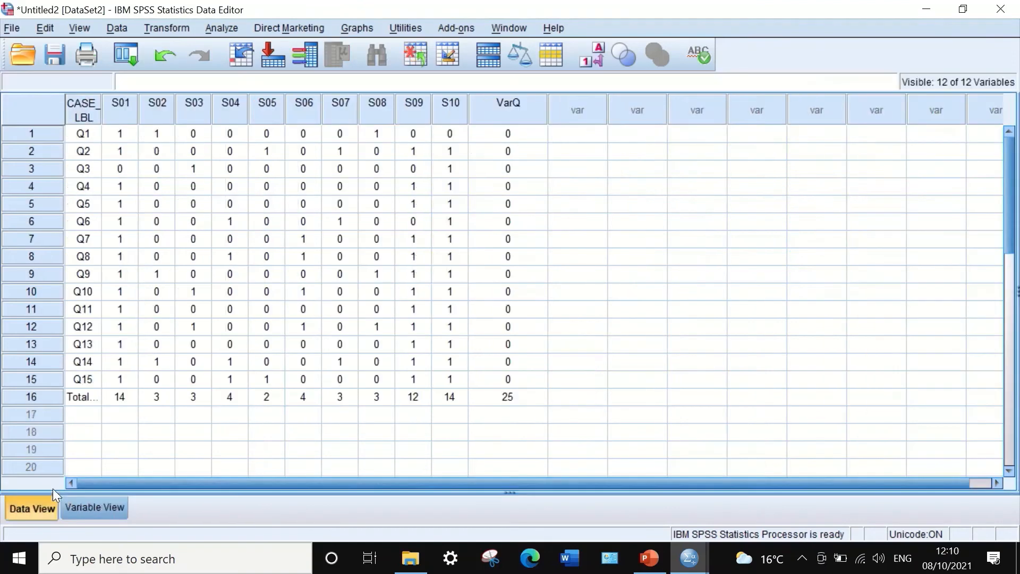
{"action": "left_click", "coordinate": [508, 398]}
{"action": "key", "text": "Delete"}
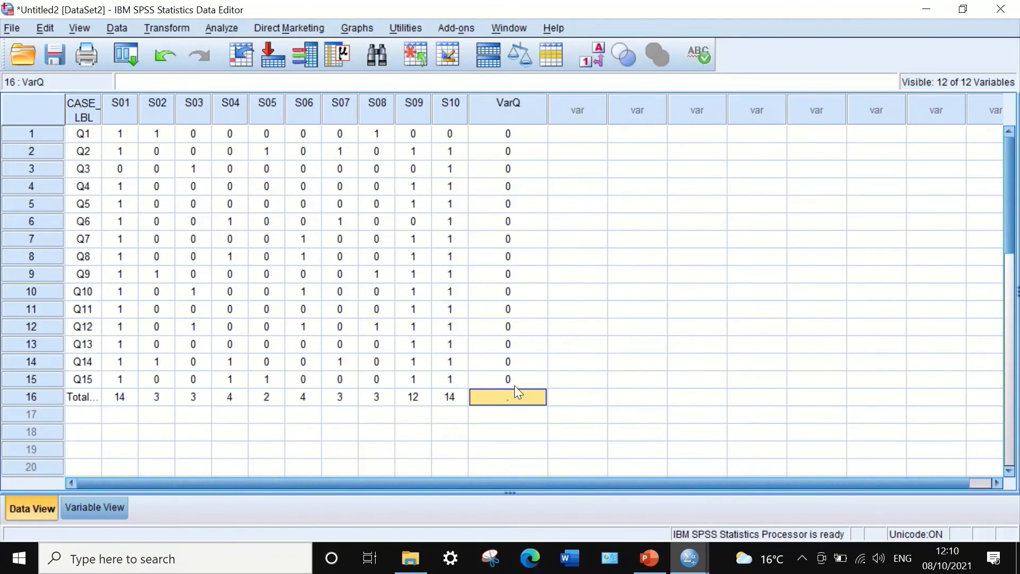
Step: Set the number of decimals for VarQ to 2 and return to the data values
{"action": "left_click", "coordinate": [96, 507]}
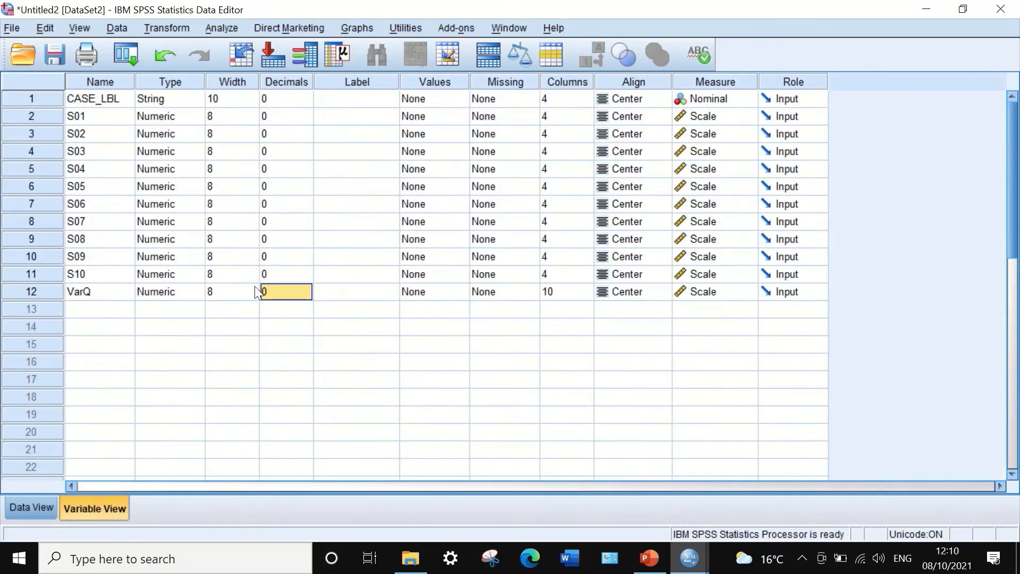
{"action": "left_click", "coordinate": [307, 289]}
{"action": "left_click", "coordinate": [307, 288]}
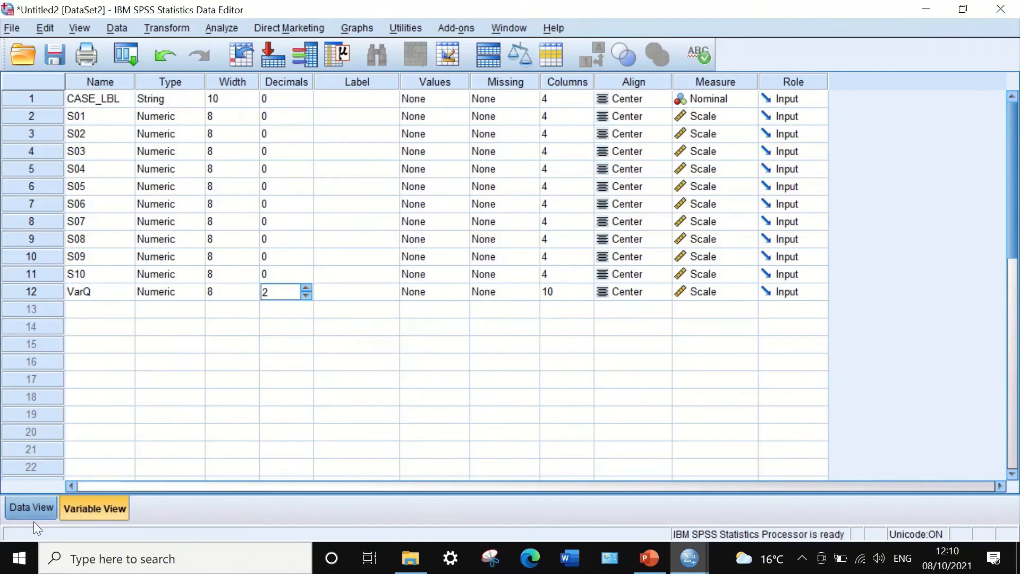
{"action": "left_click", "coordinate": [28, 508]}
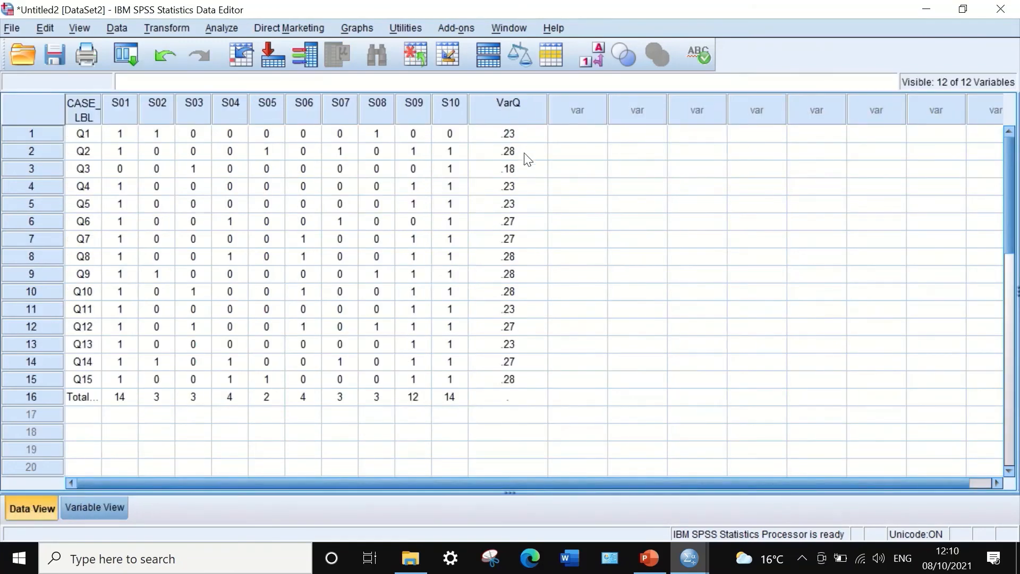
{"action": "left_click", "coordinate": [87, 513]}
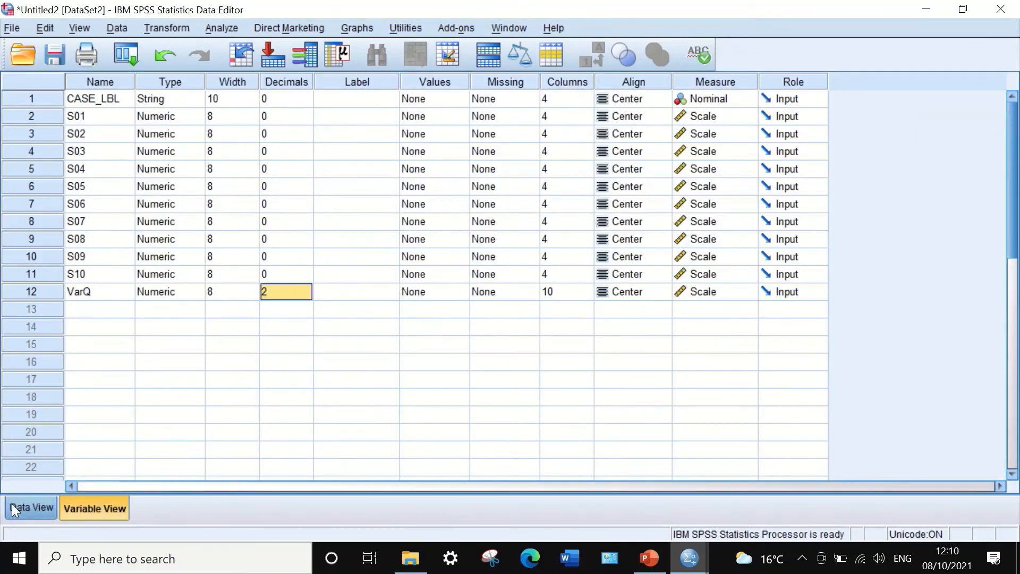
{"action": "left_click", "coordinate": [31, 508]}
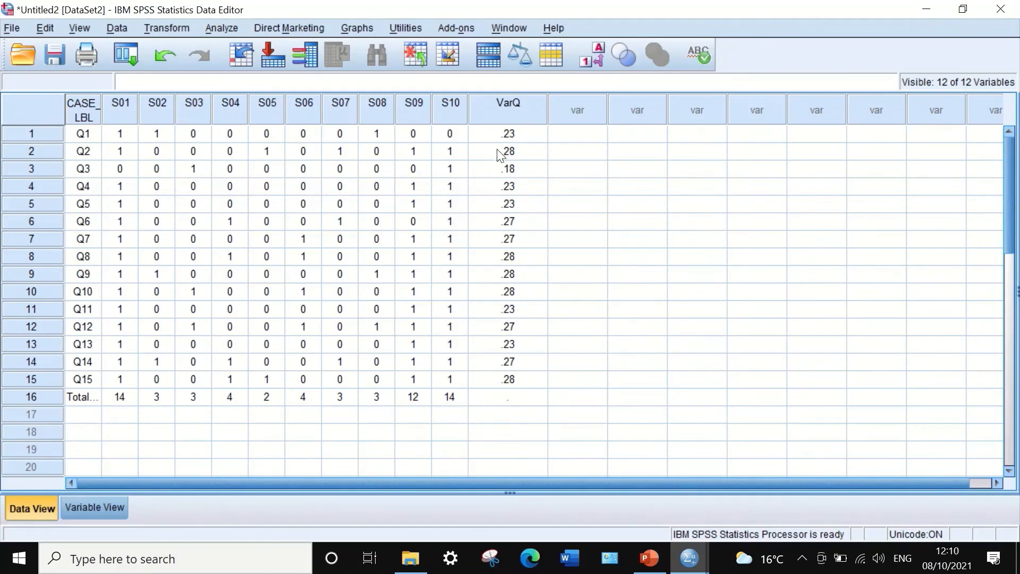
Step: Switch to PowerPoint to check the numerator of the alpha formula, and return to the transposed dataset in SPSS
{"action": "left_click", "coordinate": [649, 557]}
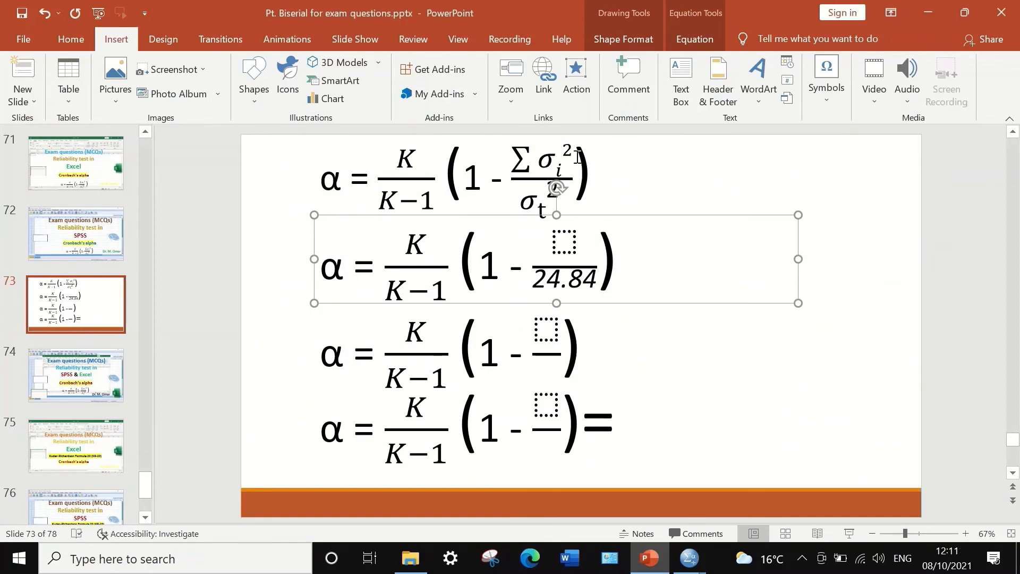
{"action": "mouse_move", "coordinate": [688, 557]}
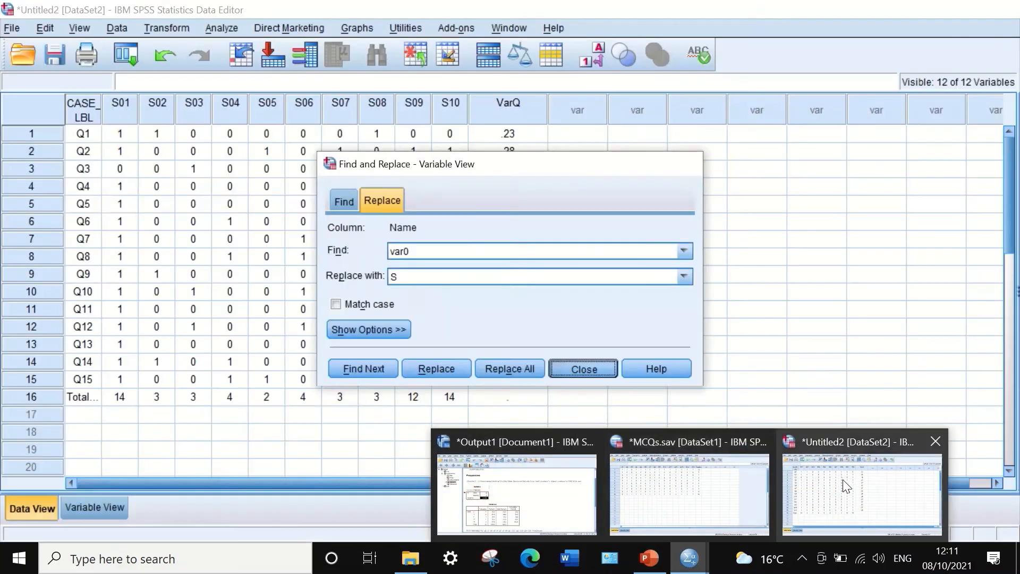
{"action": "left_click", "coordinate": [842, 480]}
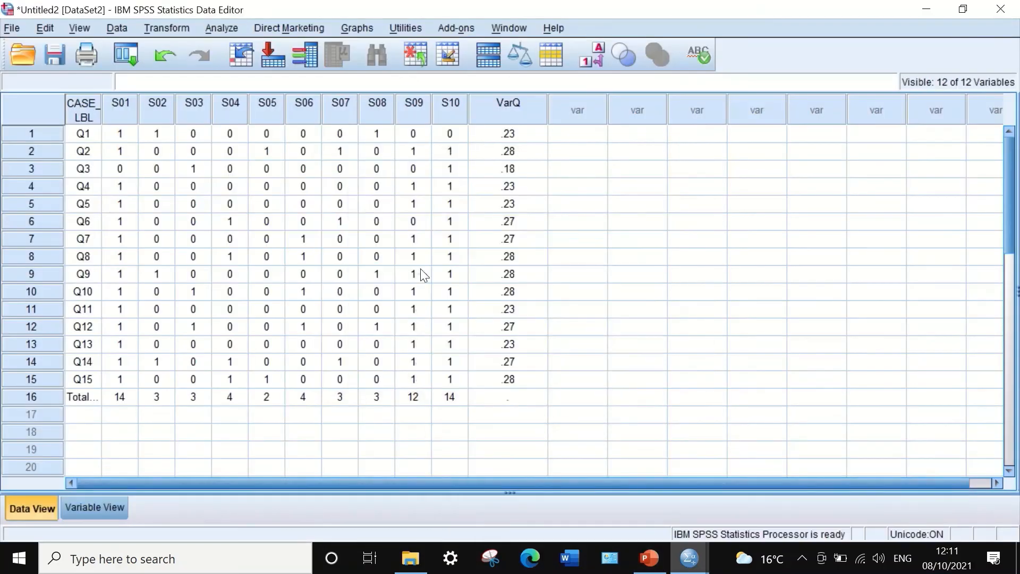
Step: Start a Frequencies analysis under Descriptive Statistics with VarQ as its variable
{"action": "left_click", "coordinate": [218, 25]}
{"action": "mouse_move", "coordinate": [246, 66]}
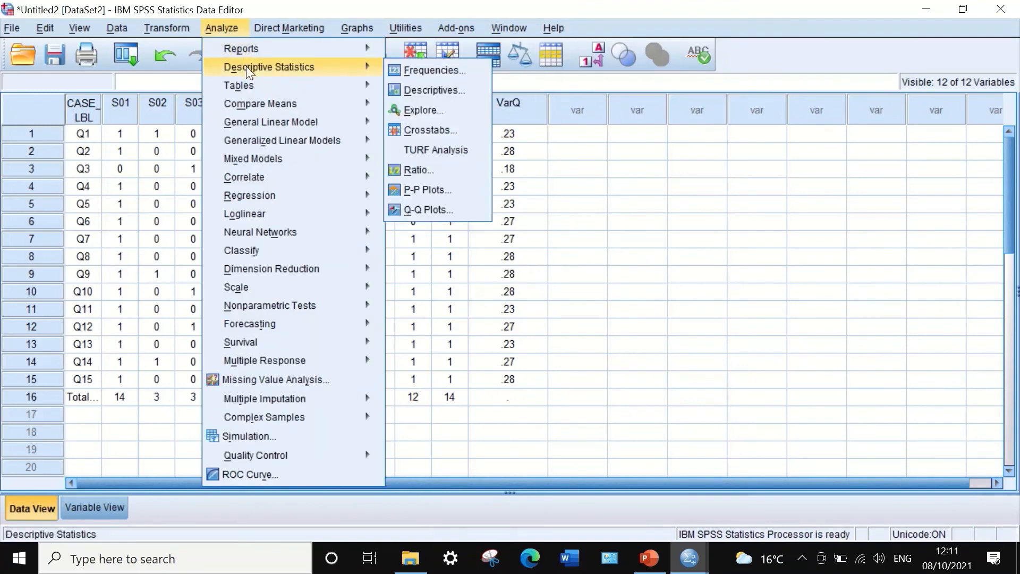
{"action": "left_click", "coordinate": [409, 69]}
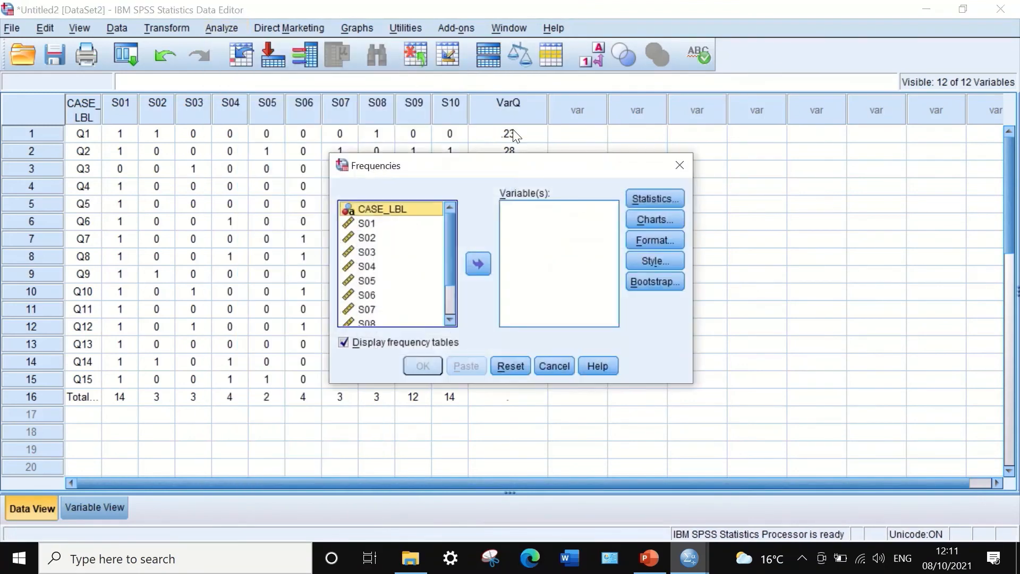
{"action": "left_click_drag", "start_coordinate": [447, 222], "coordinate": [441, 298]}
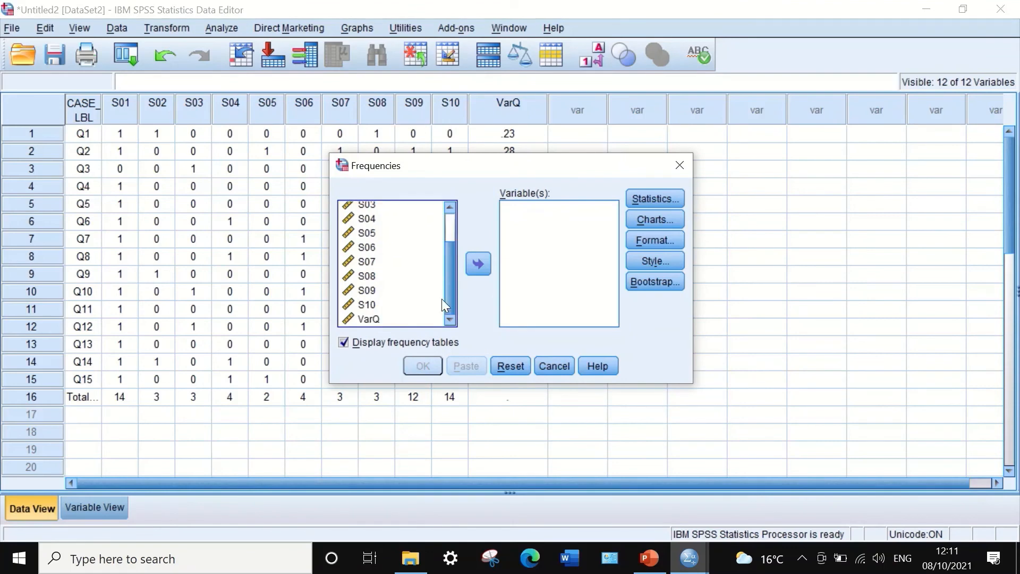
{"action": "left_click", "coordinate": [373, 319]}
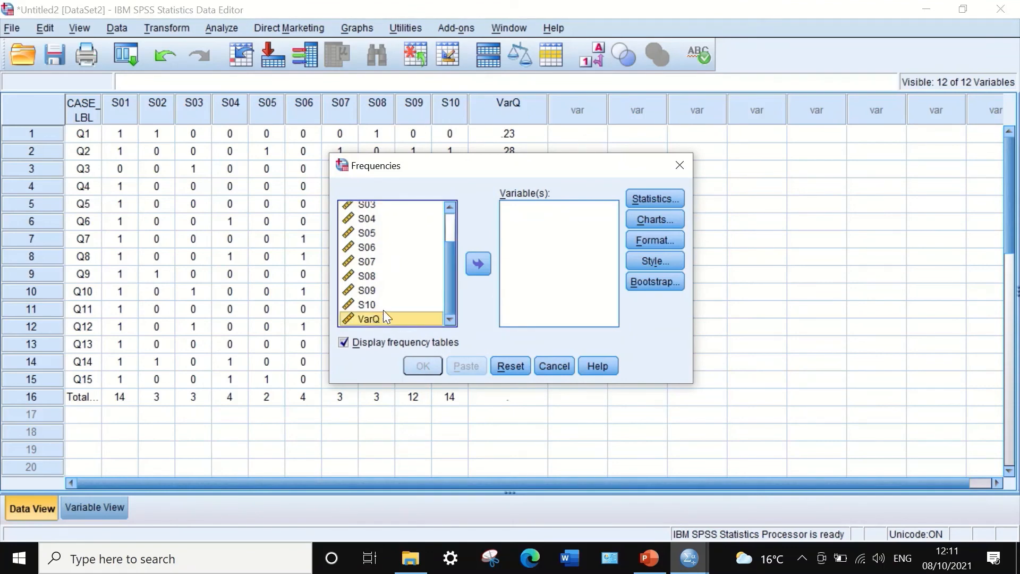
{"action": "left_click", "coordinate": [473, 263]}
Step: Request only the Sum statistic for VarQ and run the Frequencies analysis
{"action": "left_click", "coordinate": [643, 199]}
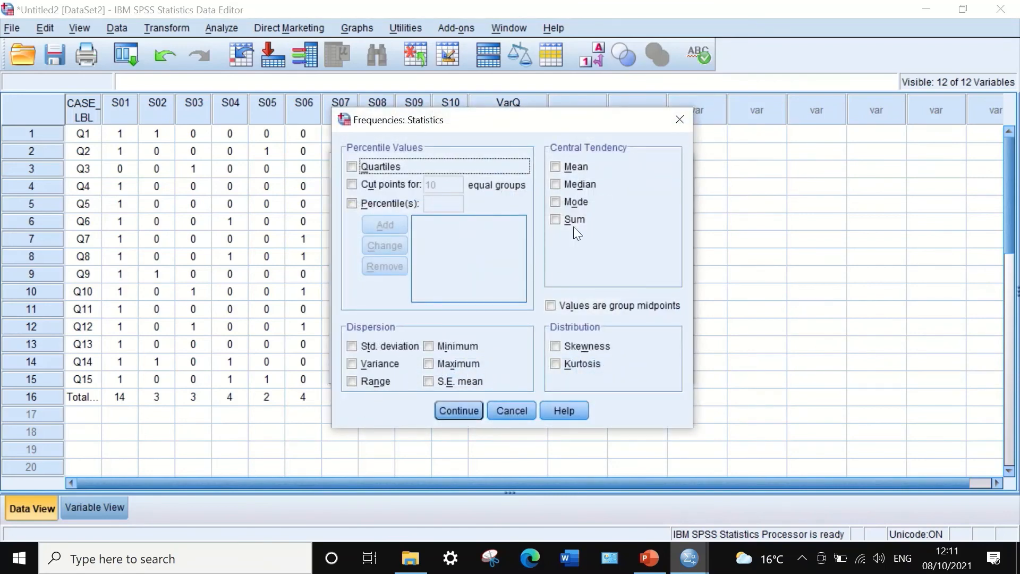
{"action": "left_click", "coordinate": [556, 220]}
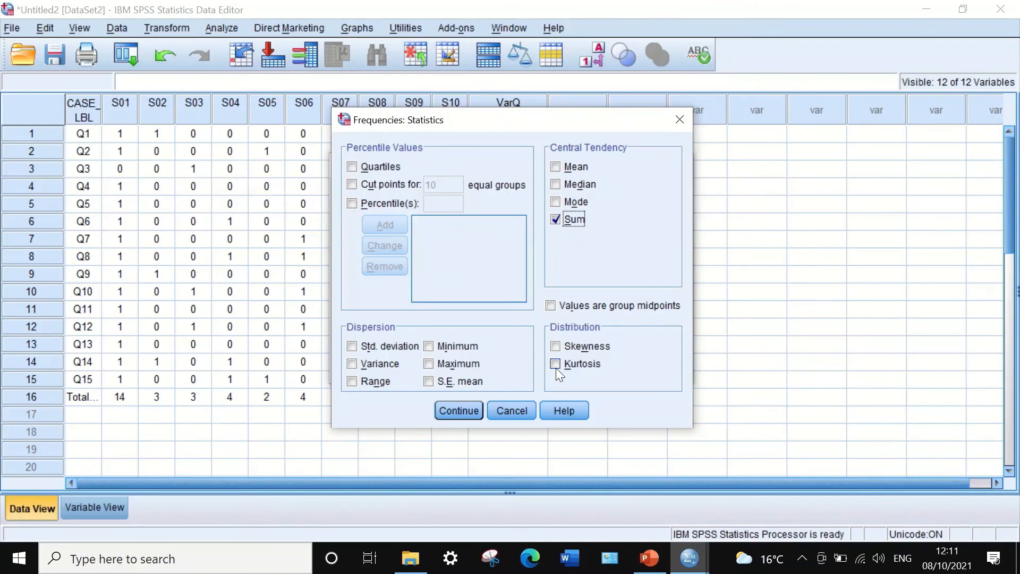
{"action": "left_click", "coordinate": [458, 411]}
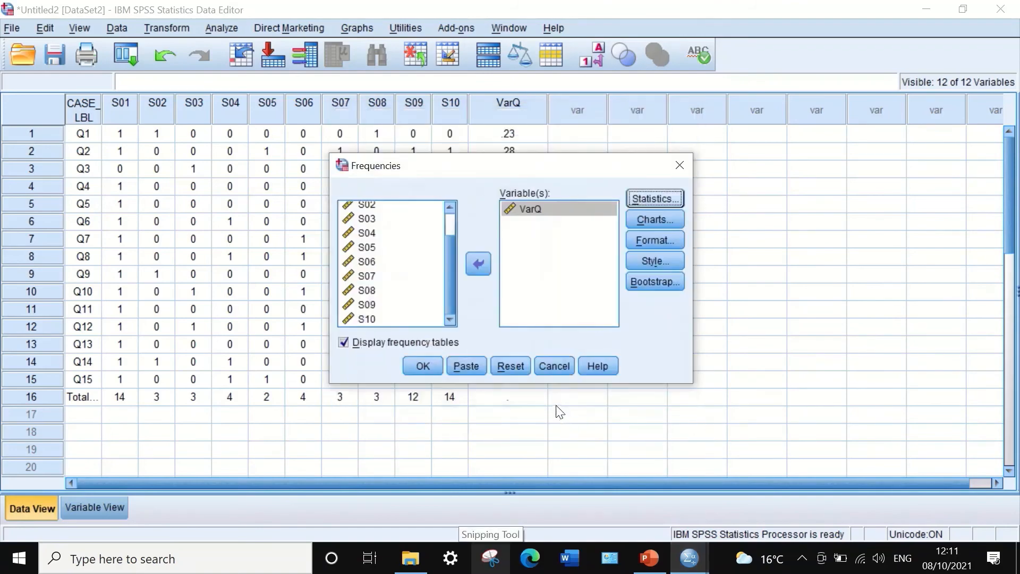
{"action": "left_click", "coordinate": [425, 362]}
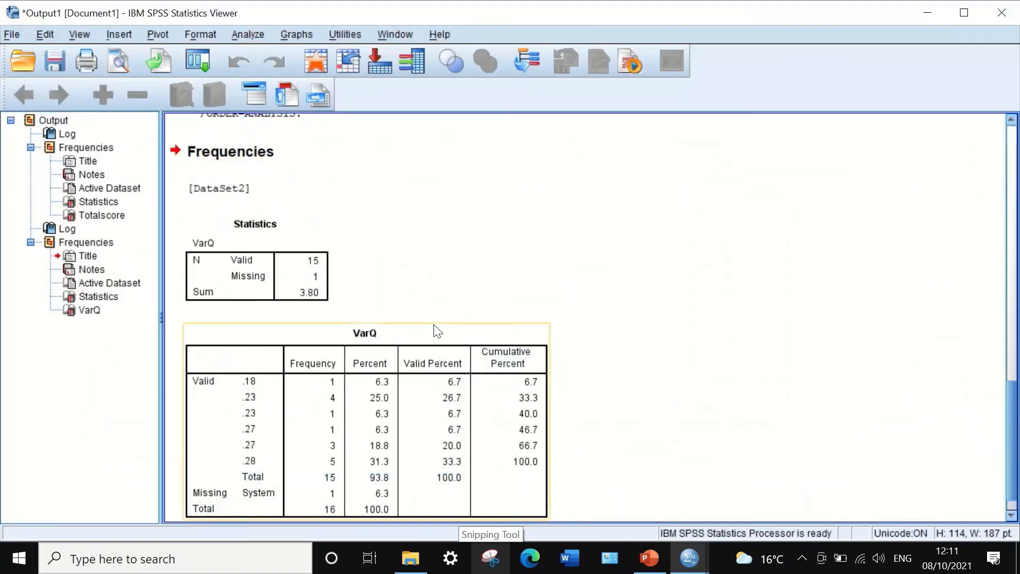
Step: Open the VarQ Statistics table in the output for editing and select the full Sum value
{"action": "scroll", "coordinate": [431, 330], "scroll_direction": "down", "scroll_amount": 1}
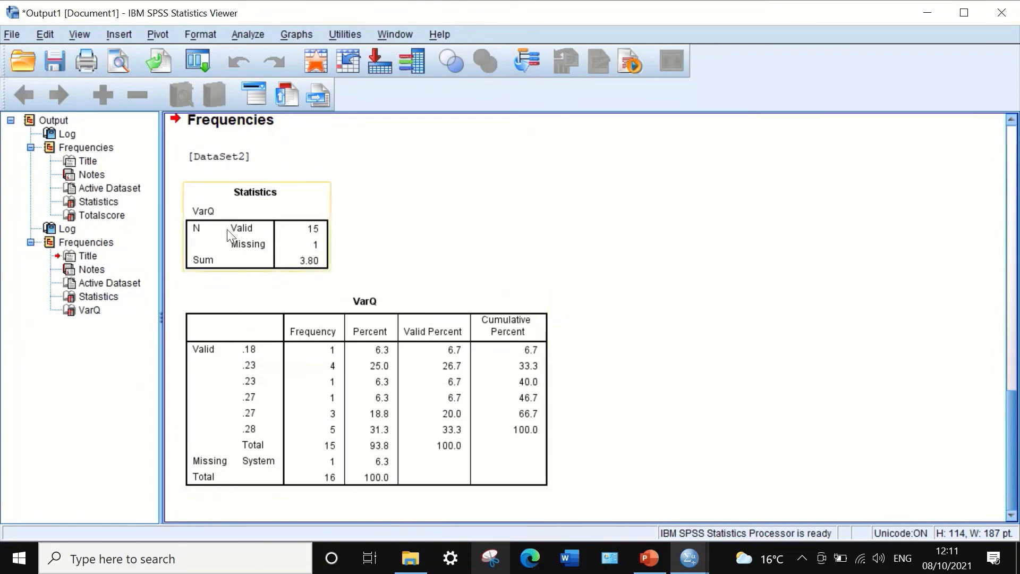
{"action": "double_click", "coordinate": [301, 264]}
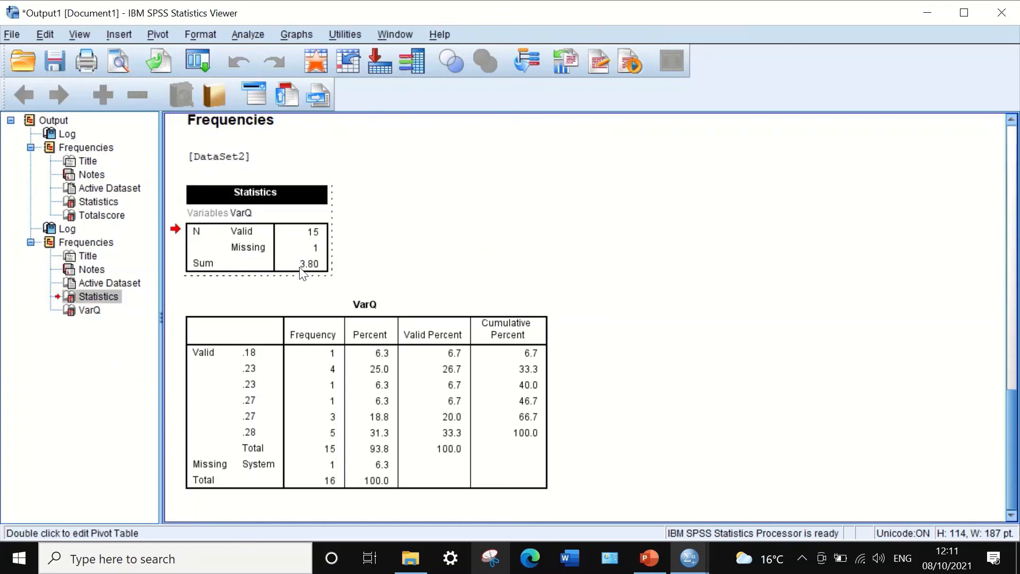
{"action": "double_click", "coordinate": [301, 266]}
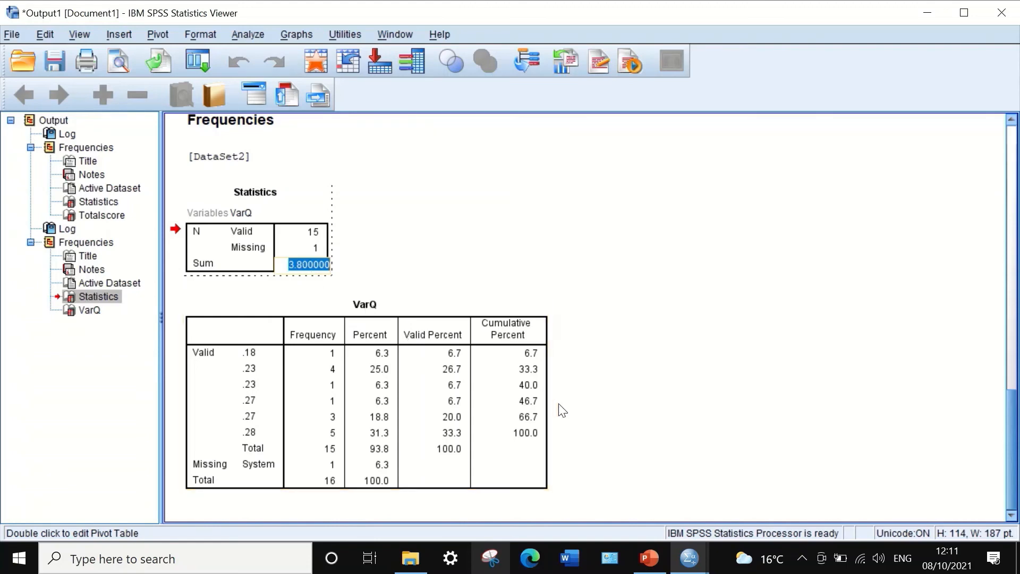
{"action": "mouse_move", "coordinate": [649, 558]}
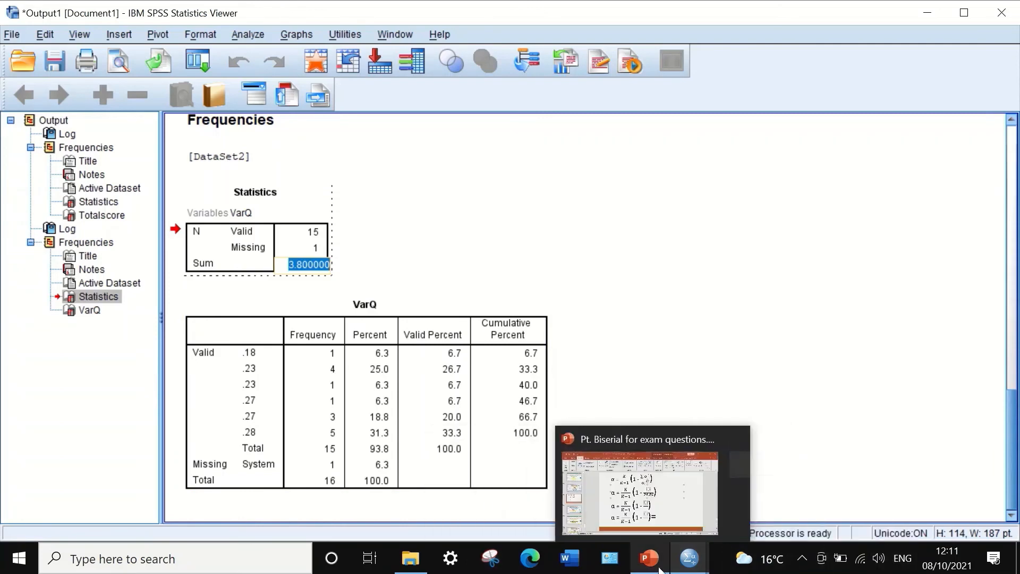